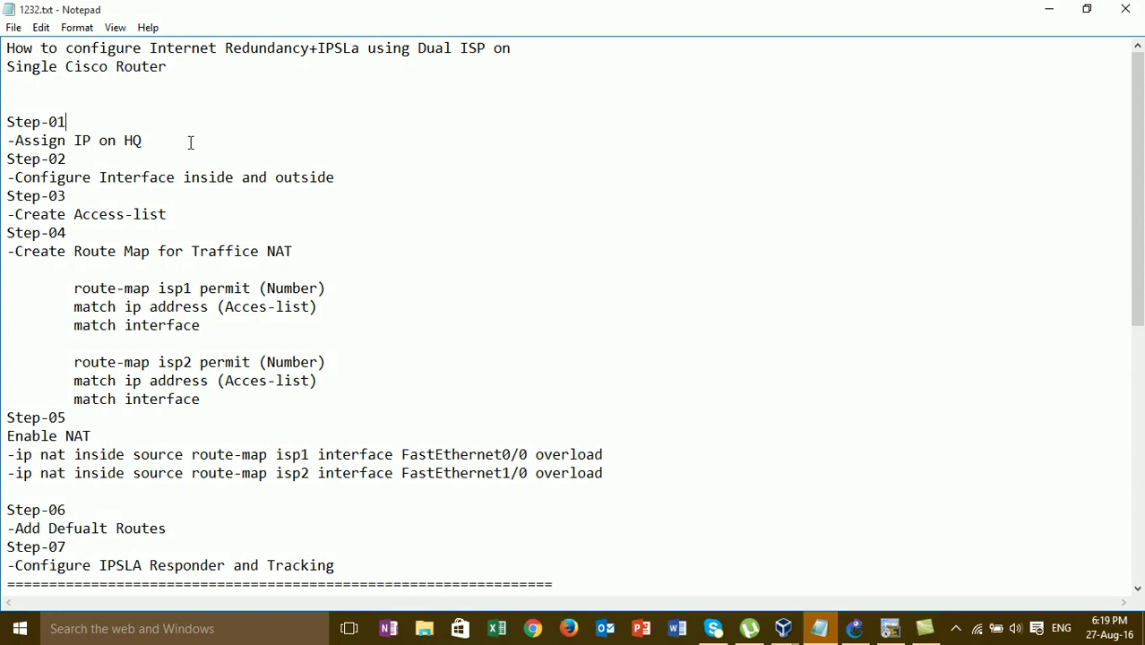
# - Scroll through the dual-ISP IPSLA step notes and minimize Notepad to reveal the desktop
pyautogui.click(185, 207)
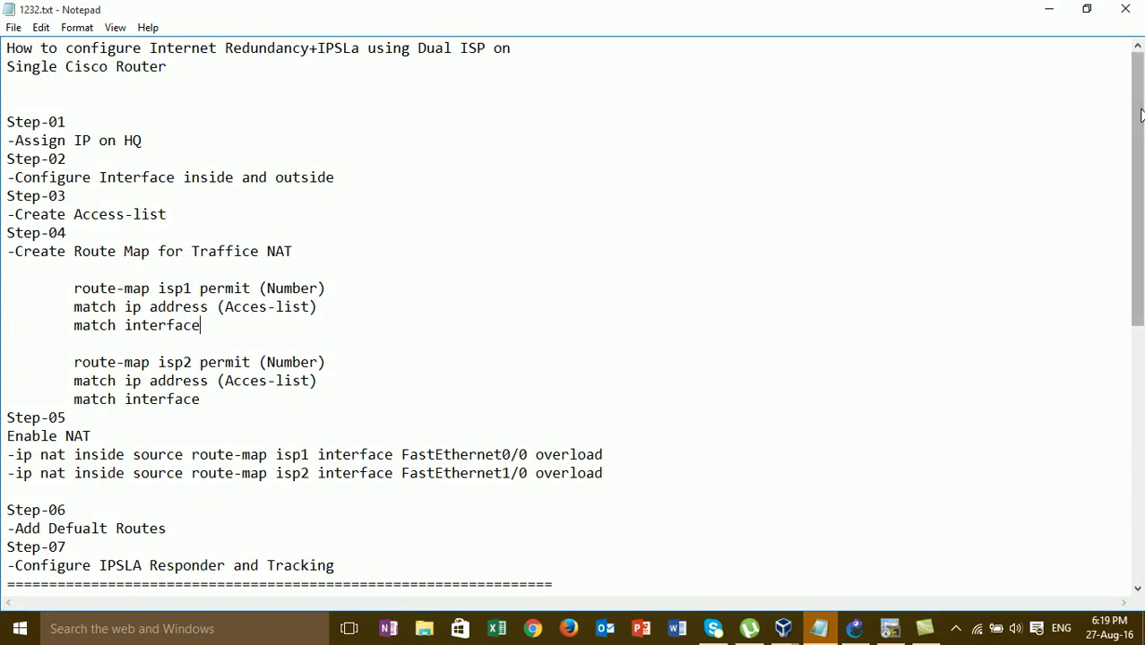
pyautogui.moveTo(1142, 115)
pyautogui.mouseDown()
pyautogui.moveTo(1142, 248)
pyautogui.moveTo(1142, 100)
pyautogui.mouseUp()
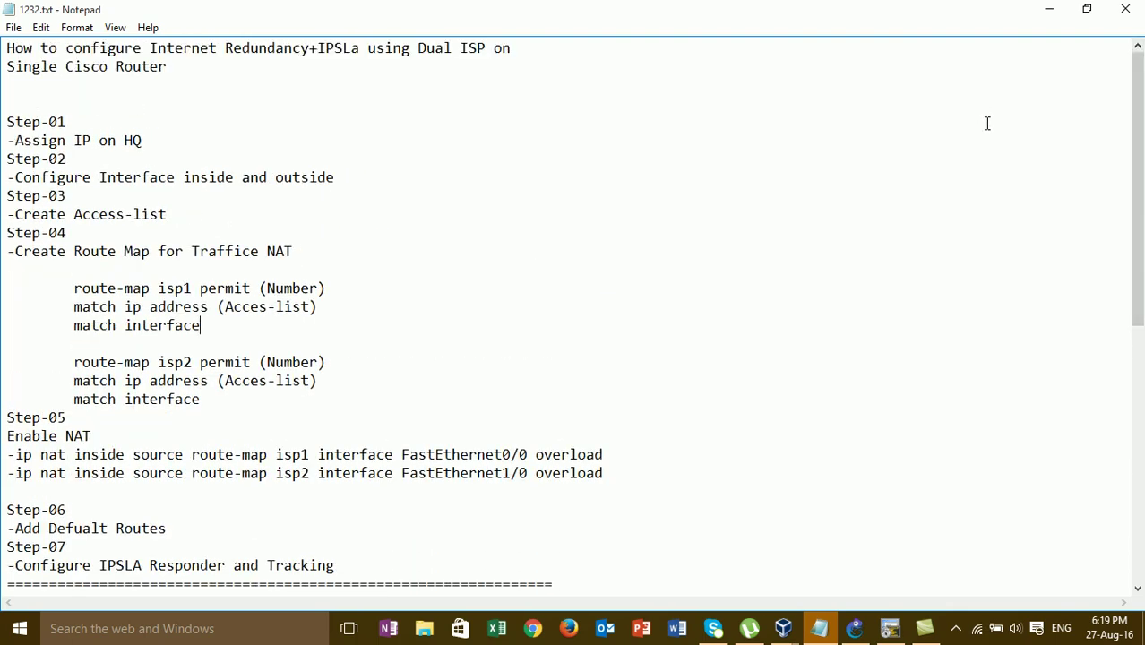
pyautogui.click(1049, 9)
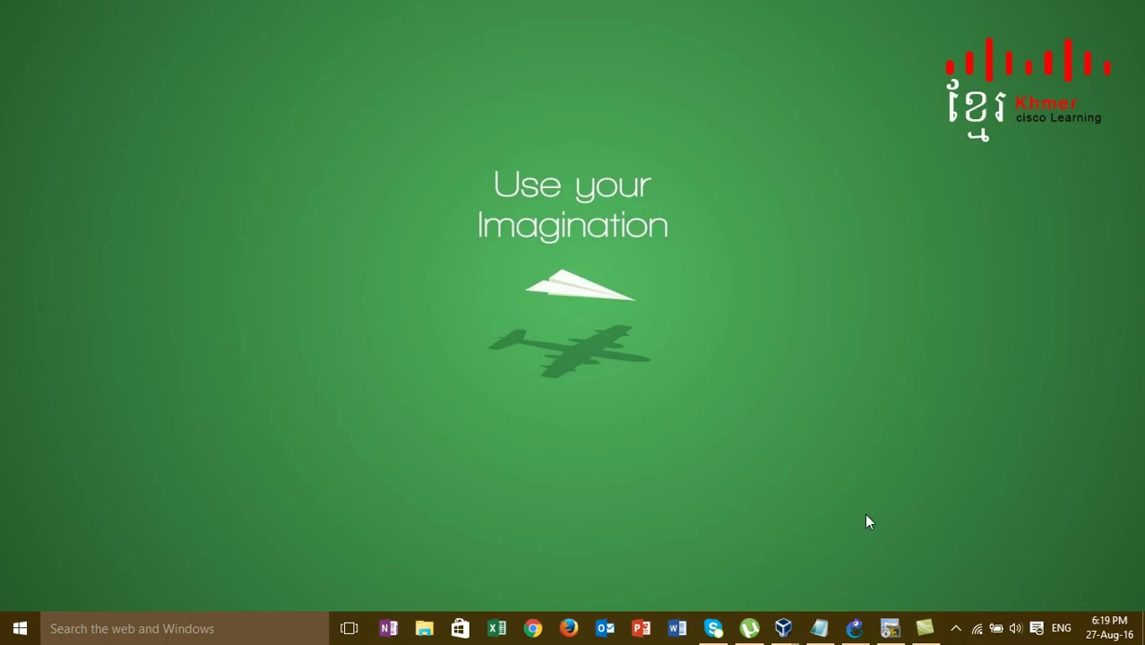
# - Restore the GNS3 Nat Failover project window from the taskbar
pyautogui.click(856, 629)
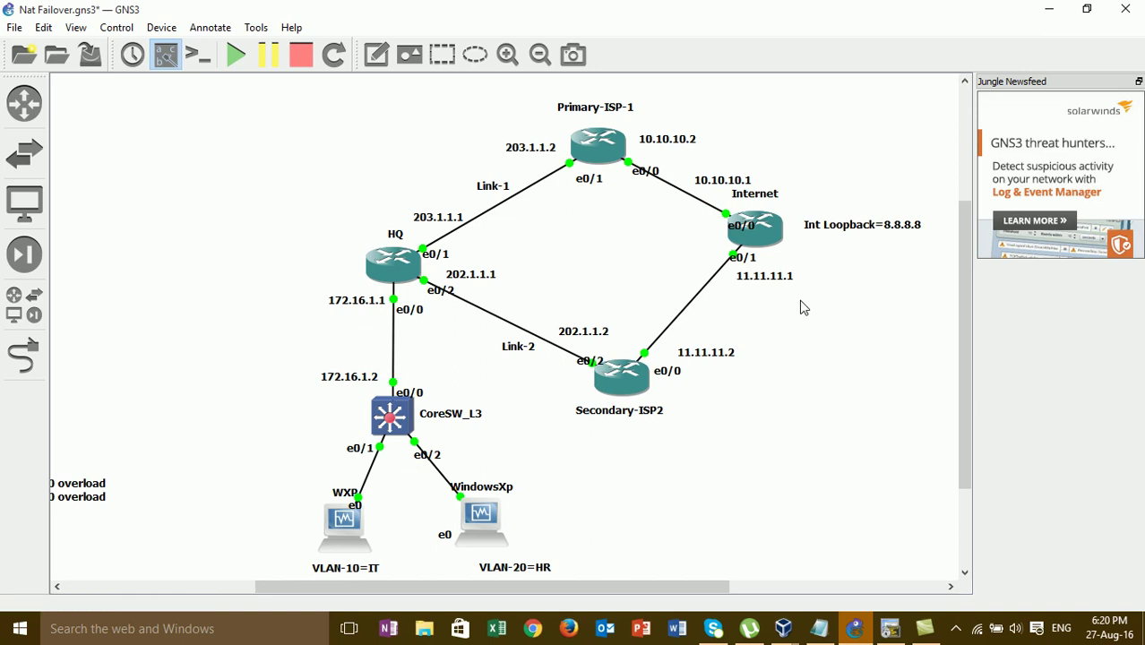
# - Scroll the canvas to read the step notes, then bring up the HQ console in SecureCRT
pyautogui.moveTo(609, 587); pyautogui.dragTo(367, 609)
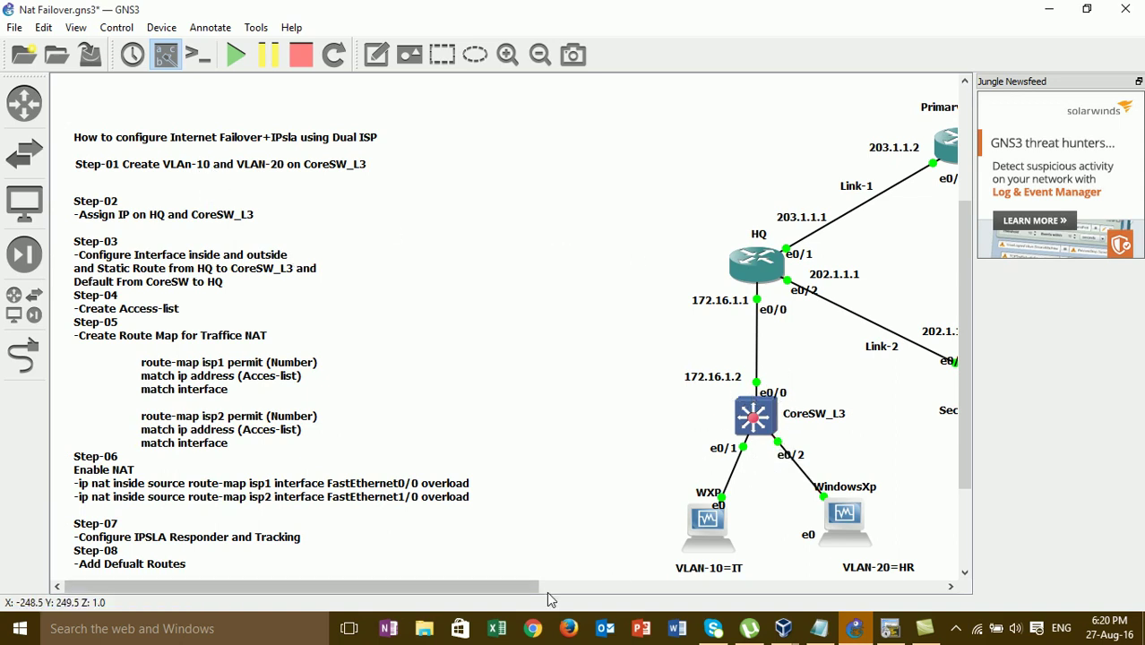
pyautogui.moveTo(527, 588); pyautogui.dragTo(592, 593)
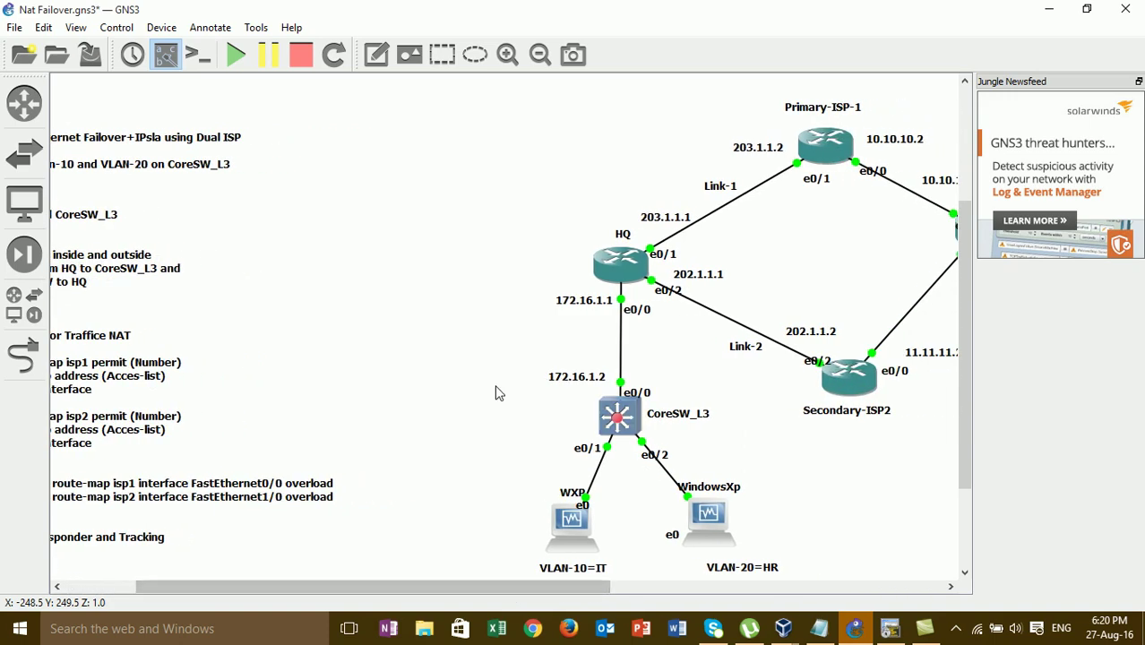
pyautogui.click(892, 632)
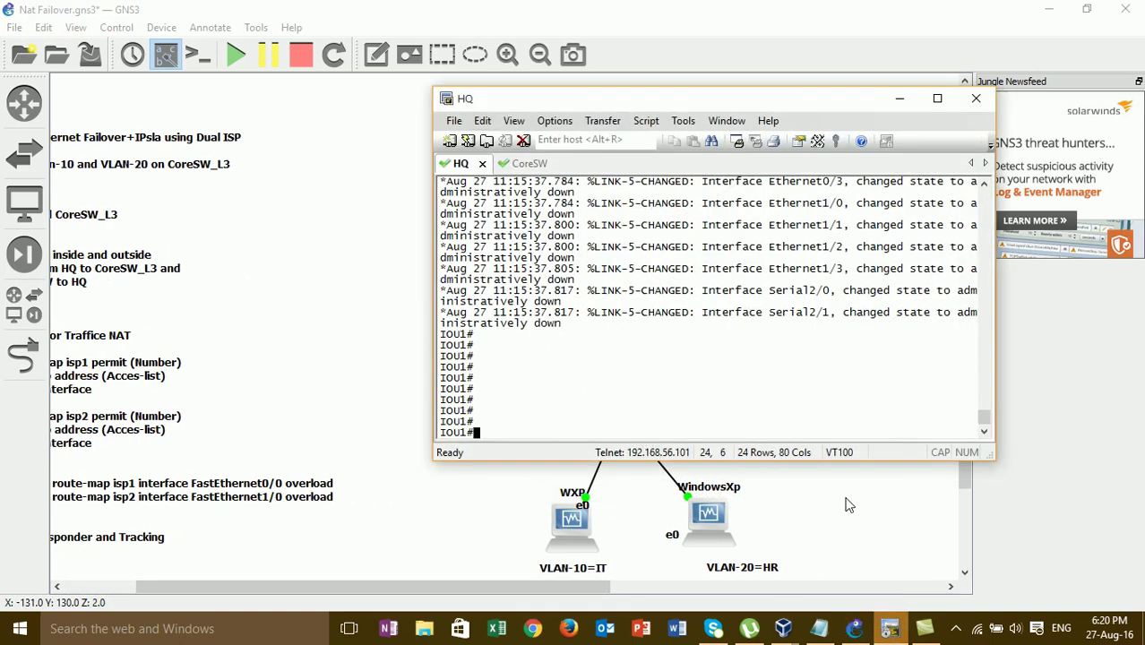
# - Move the terminal aside and get fresh prompts on the CoreSW and HQ consoles
pyautogui.moveTo(637, 112); pyautogui.dragTo(881, 109)
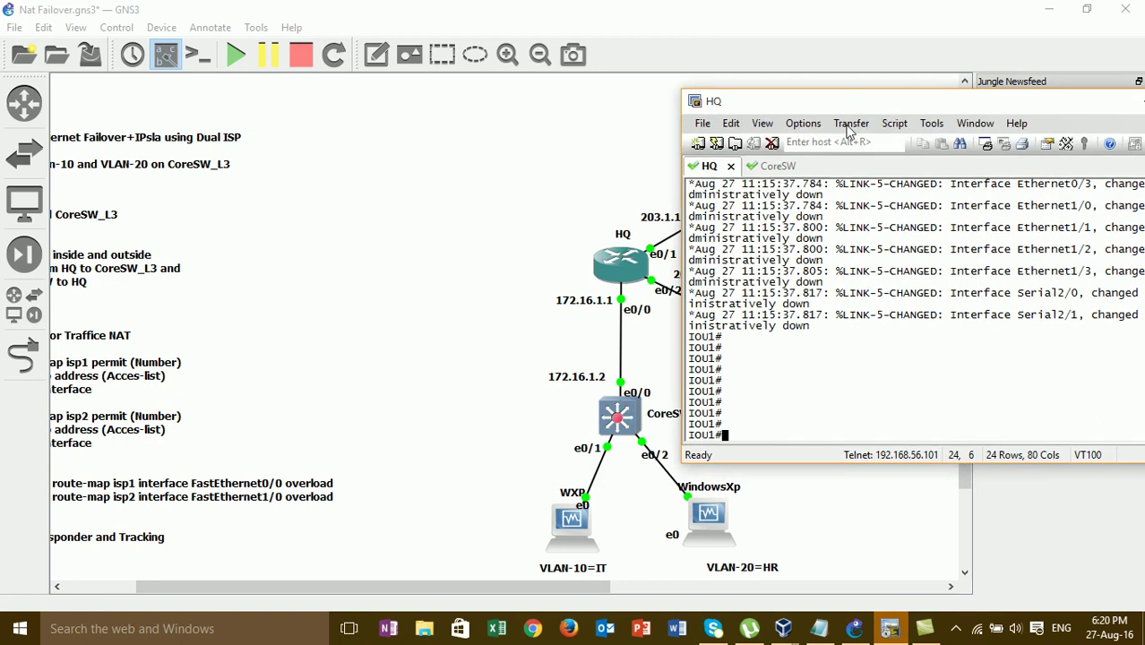
pyautogui.click(778, 166)
pyautogui.press('Return')
pyautogui.press('Return')
pyautogui.press('Return')
pyautogui.press('Return')
pyautogui.press('Return')
pyautogui.press('Return')
pyautogui.press('Return')
pyautogui.press('Return')
pyautogui.press('Return')
pyautogui.press('Return')
pyautogui.press('Return')
pyautogui.press('Return')
pyautogui.press('Return')
pyautogui.press('Return')
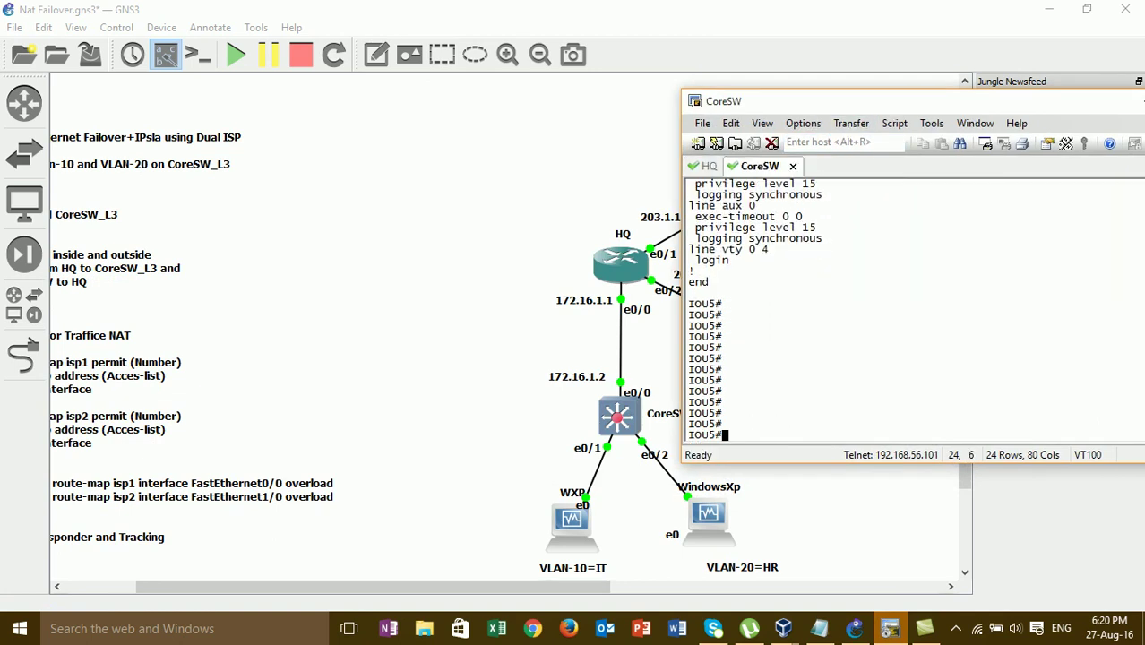
pyautogui.click(709, 166)
pyautogui.press('Return')
# - Display and page through the HQ running configuration with show running-config
pyautogui.write('sh')
pyautogui.press('Tab')
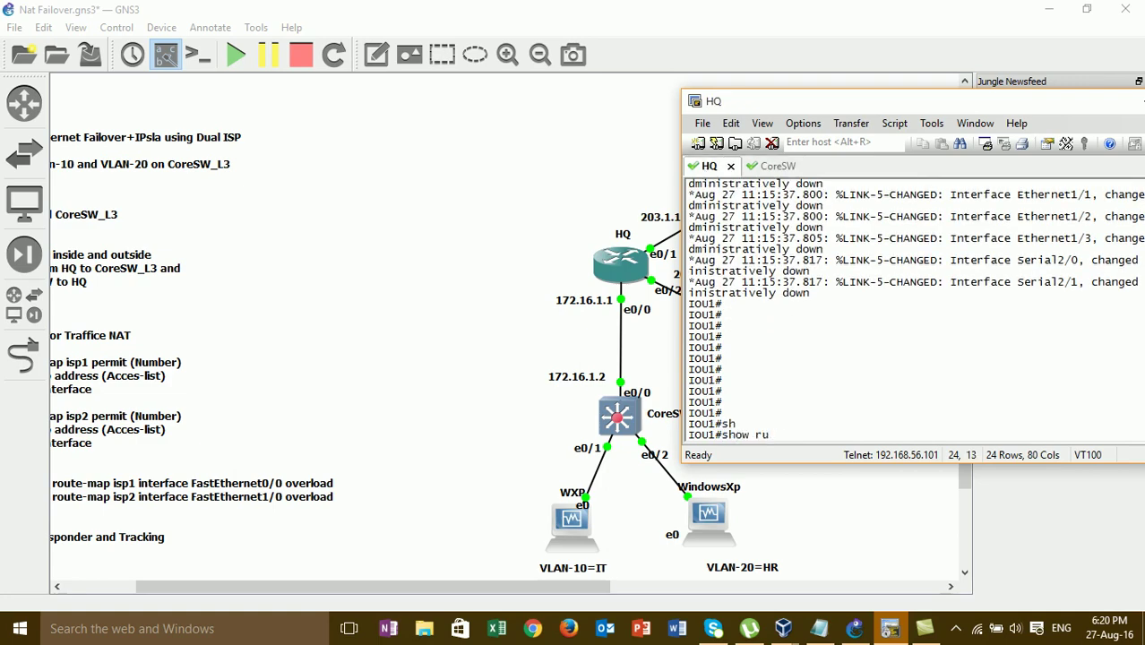
pyautogui.write('run')
pyautogui.press('Tab')
pyautogui.press('Return')
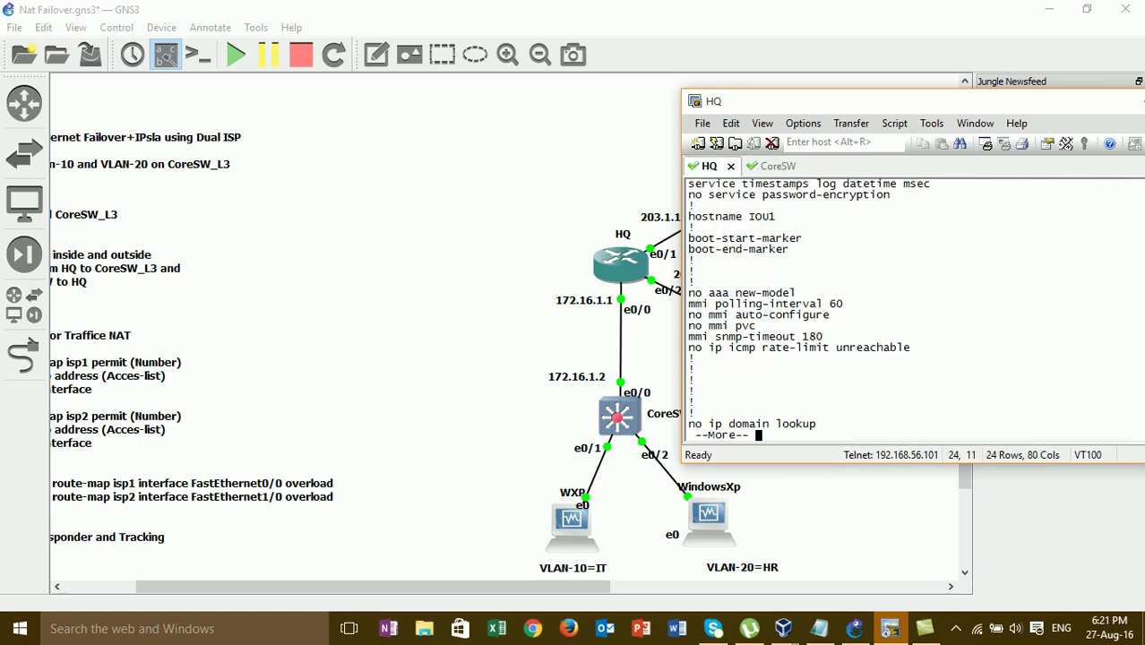
pyautogui.press('space')
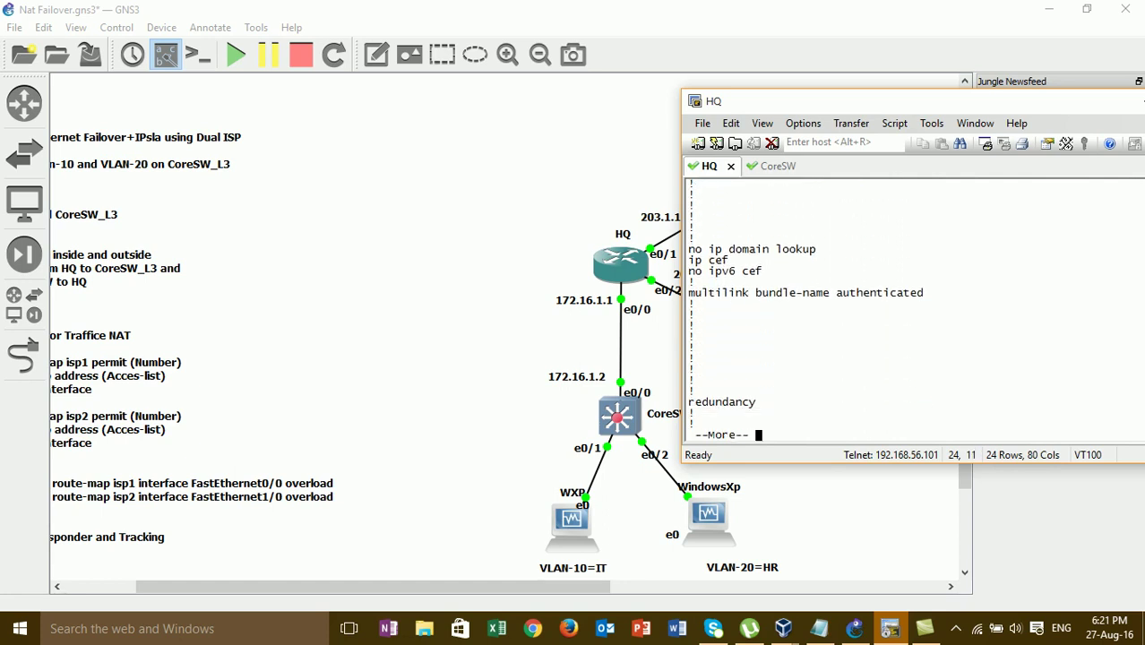
pyautogui.press('Return')
pyautogui.press('Return')
pyautogui.press('Return')
pyautogui.press('Return')
pyautogui.press('Return')
pyautogui.press('Return')
pyautogui.press('Return')
pyautogui.press('Return')
pyautogui.press('Return')
pyautogui.press('Return')
pyautogui.press('Return')
pyautogui.press('Return')
pyautogui.press('Return')
pyautogui.press('Return')
pyautogui.press('Return')
pyautogui.press('Return')
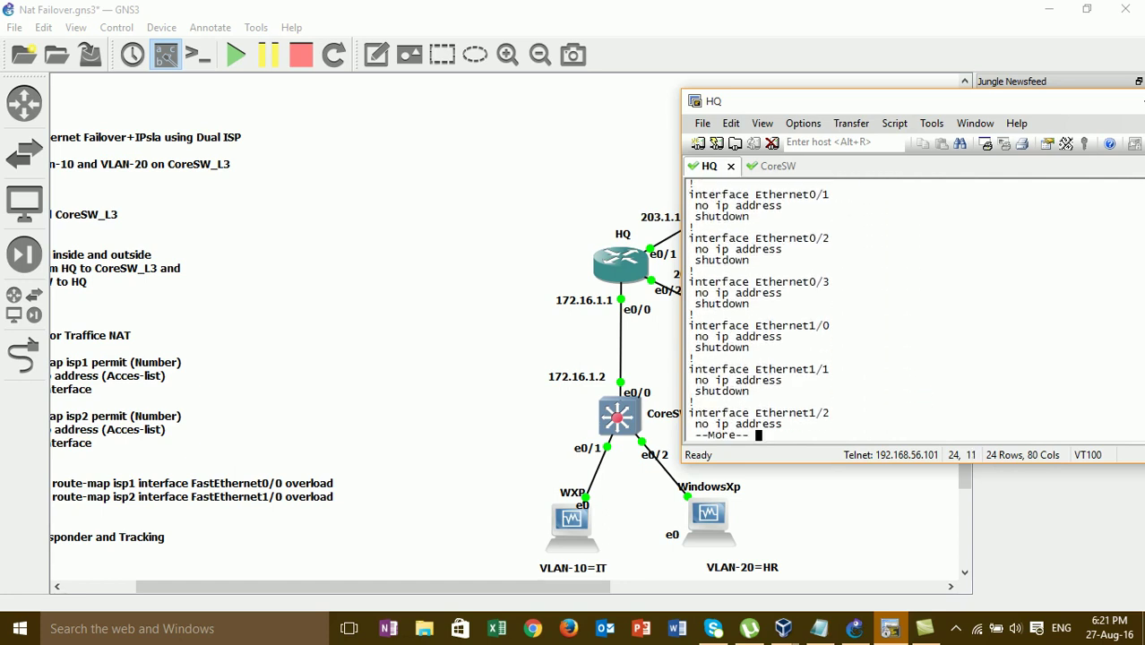
pyautogui.press('Return')
pyautogui.press('Return')
pyautogui.press('Return')
pyautogui.press('Return')
pyautogui.press('Return')
pyautogui.press('Return')
pyautogui.press('Return')
pyautogui.press('Return')
pyautogui.press('Return')
pyautogui.press('Return')
pyautogui.press('Return')
pyautogui.press('Return')
pyautogui.press('Return')
pyautogui.press('Return')
pyautogui.press('Return')
pyautogui.press('Return')
pyautogui.press('Return')
pyautogui.press('Return')
pyautogui.press('Return')
pyautogui.press('Return')
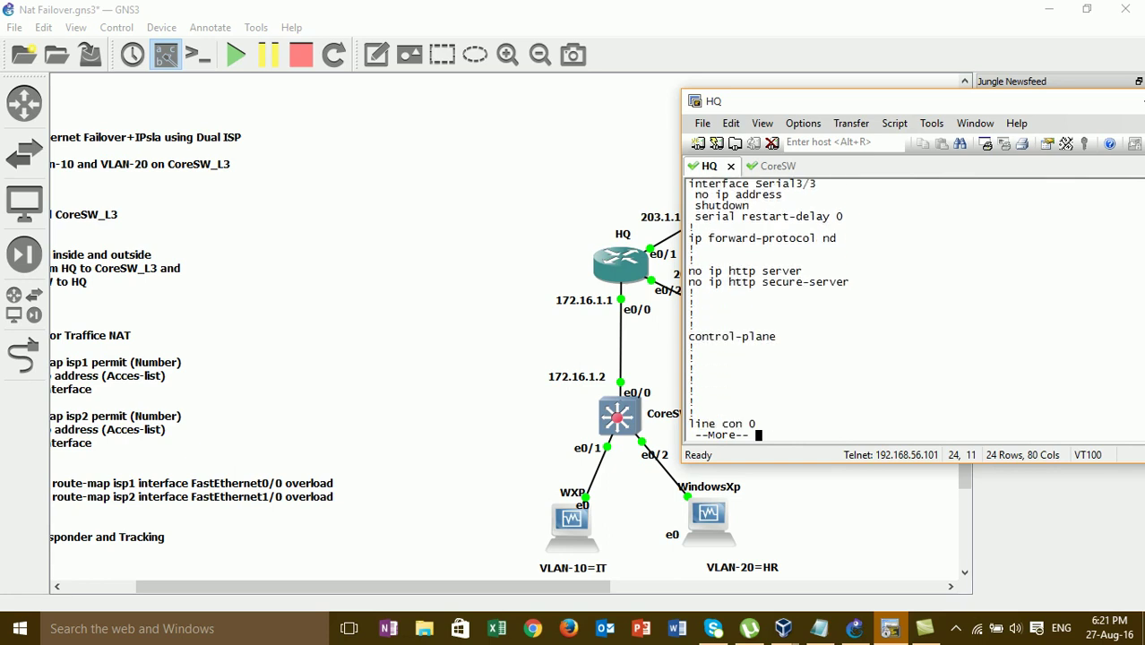
pyautogui.press('Return')
pyautogui.press('Return')
pyautogui.press('Return')
pyautogui.press('Return')
pyautogui.press('Return')
pyautogui.press('Return')
pyautogui.press('Return')
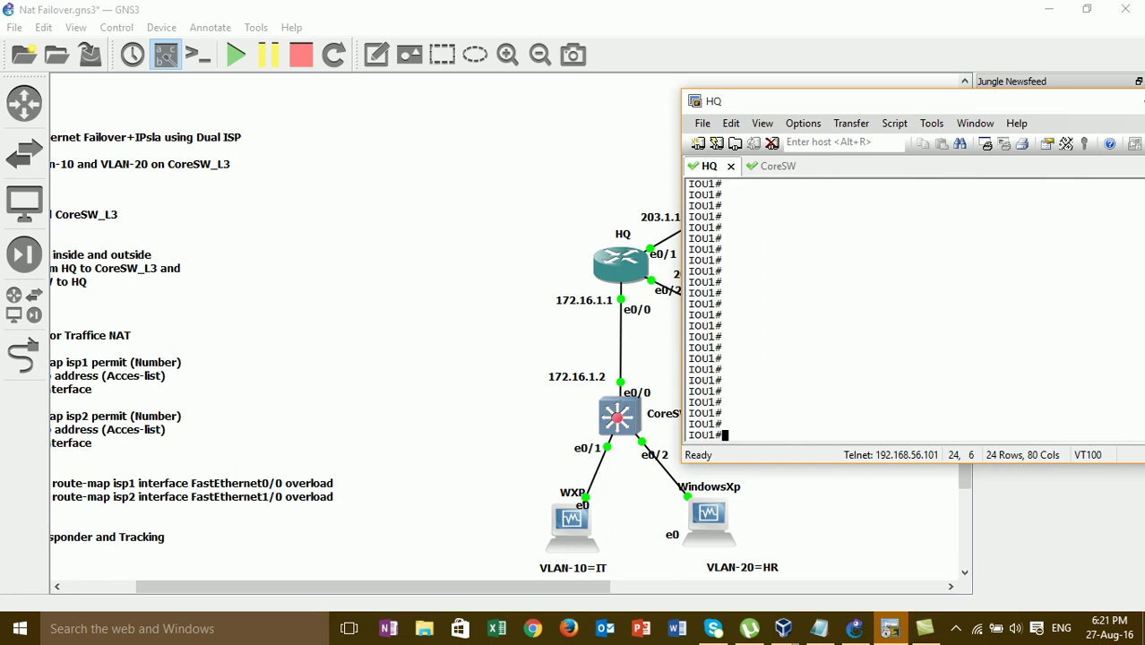
# - Display the CoreSW running configuration, then return to the GNS3 step notes
pyautogui.click(769, 167)
pyautogui.write('show run')
pyautogui.press('Tab')
pyautogui.press('Return')
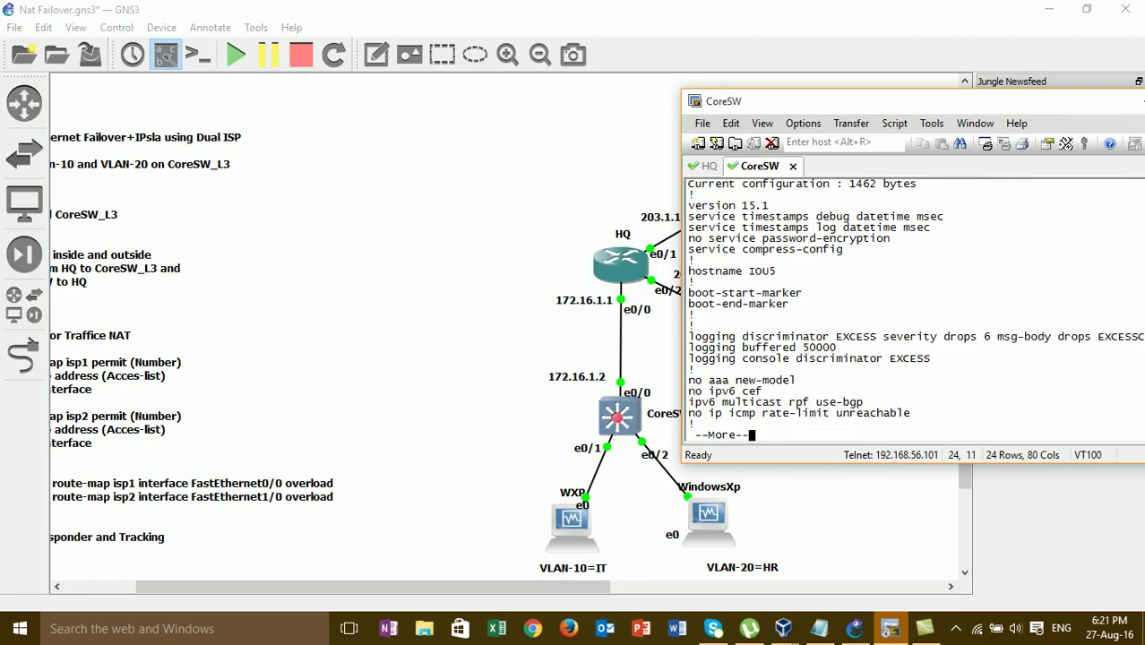
pyautogui.press('Return')
pyautogui.press('Return')
pyautogui.press('Return')
pyautogui.press('Return')
pyautogui.press('Return')
pyautogui.press('Return')
pyautogui.press('Return')
pyautogui.press('Return')
pyautogui.press('Return')
pyautogui.press('Return')
pyautogui.press('Return')
pyautogui.press('Return')
pyautogui.press('Return')
pyautogui.press('Return')
pyautogui.press('Return')
pyautogui.press('Return')
pyautogui.press('Return')
pyautogui.press('Return')
pyautogui.press('Return')
pyautogui.press('Return')
pyautogui.press('Return')
pyautogui.press('Return')
pyautogui.press('Return')
pyautogui.press('Return')
pyautogui.press('Return')
pyautogui.press('Return')
pyautogui.press('Return')
pyautogui.press('Return')
pyautogui.press('Return')
pyautogui.press('Return')
pyautogui.press('Return')
pyautogui.press('Return')
pyautogui.press('Return')
pyautogui.press('Return')
pyautogui.press('Return')
pyautogui.press('Return')
pyautogui.press('Return')
pyautogui.press('Return')
pyautogui.press('Return')
pyautogui.press('Return')
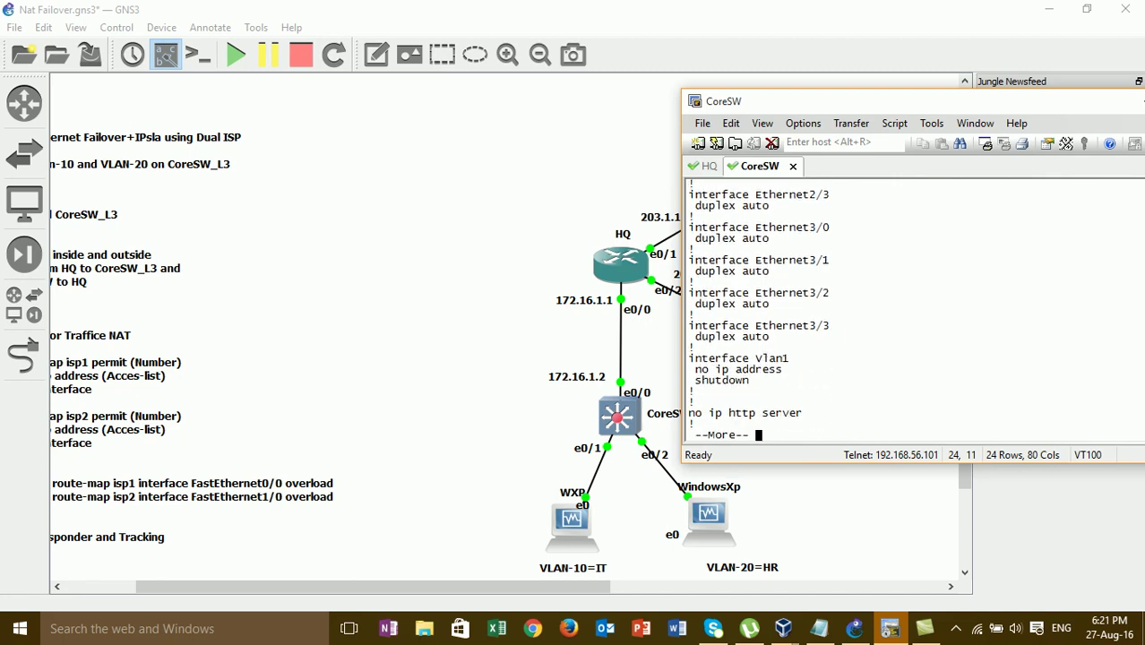
pyautogui.press('Return')
pyautogui.press('Return')
pyautogui.press('Return')
pyautogui.press('Return')
pyautogui.press('Return')
pyautogui.press('Return')
pyautogui.press('Return')
pyautogui.press('Return')
pyautogui.press('Return')
pyautogui.press('Return')
pyautogui.press('Return')
pyautogui.press('Return')
pyautogui.press('Return')
pyautogui.press('Return')
pyautogui.press('Return')
pyautogui.press('Return')
pyautogui.press('Return')
pyautogui.press('Return')
pyautogui.press('Return')
pyautogui.press('Return')
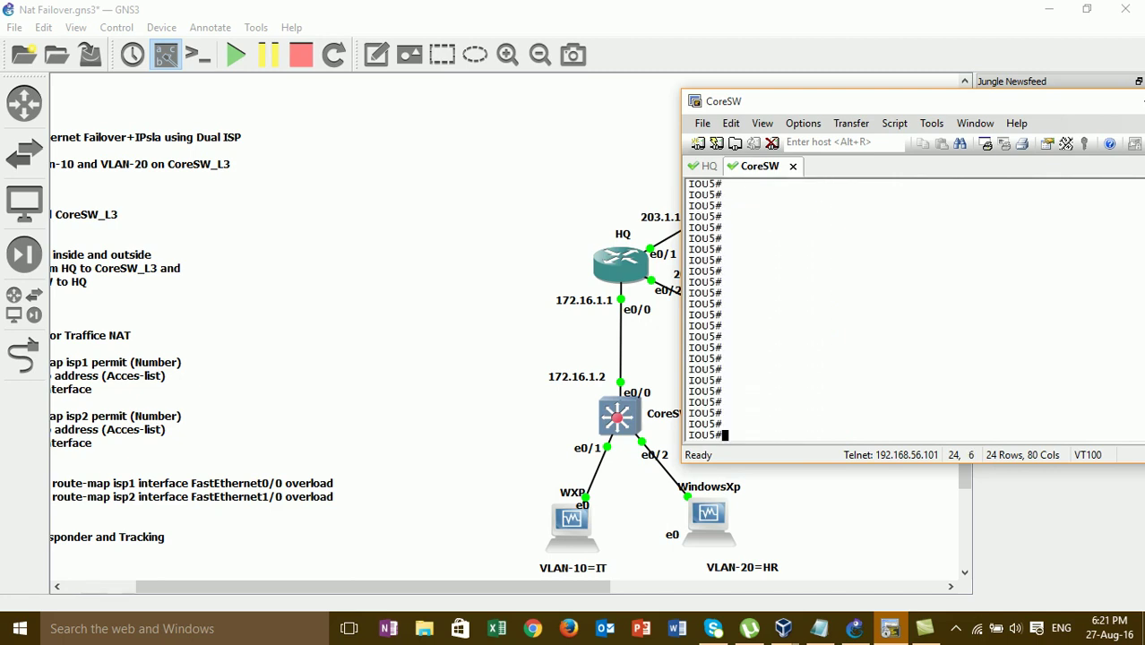
pyautogui.moveTo(476, 586); pyautogui.dragTo(382, 587)
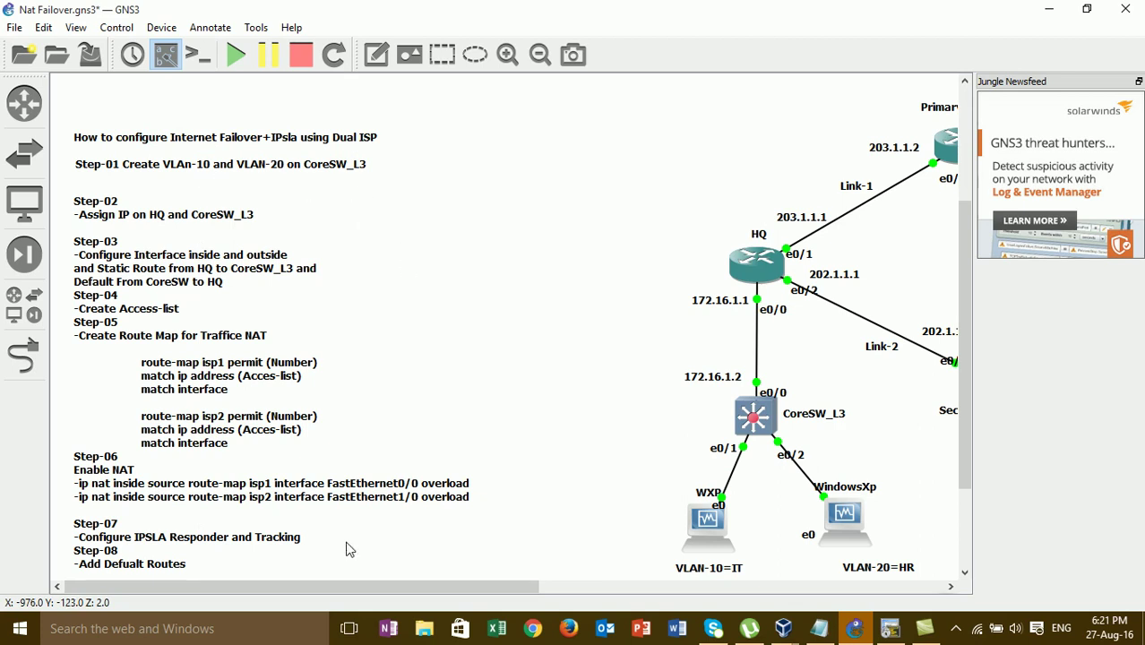
# - Rename the CoreSW switch to CoreSw_L3 from global configuration mode
pyautogui.moveTo(355, 592); pyautogui.dragTo(519, 609)
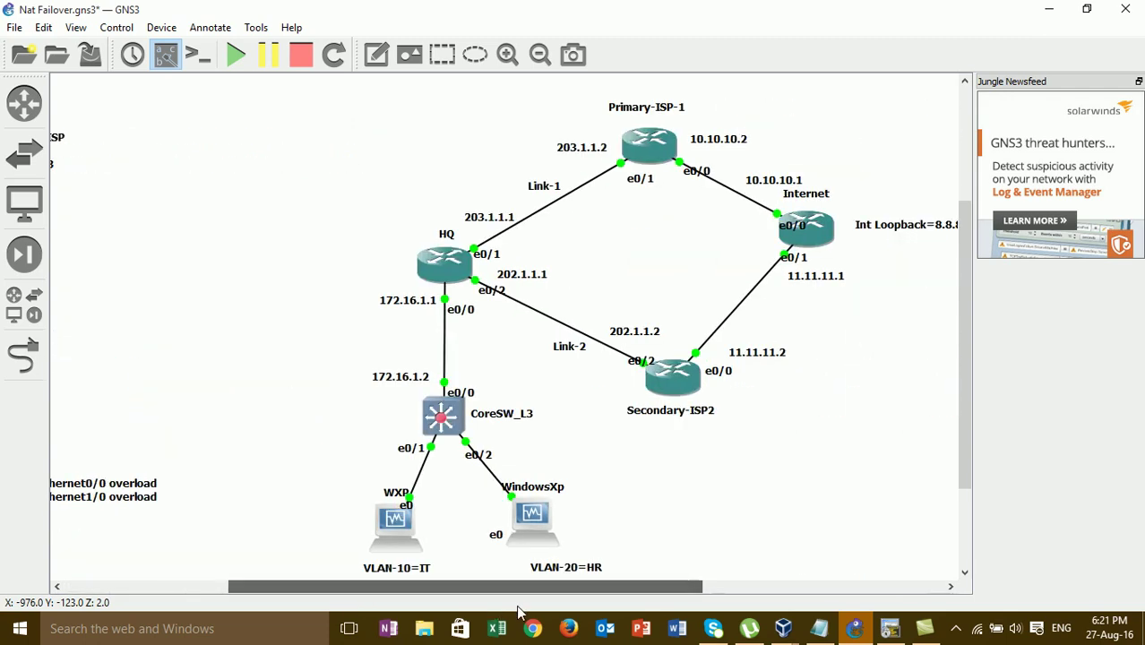
pyautogui.click(882, 631)
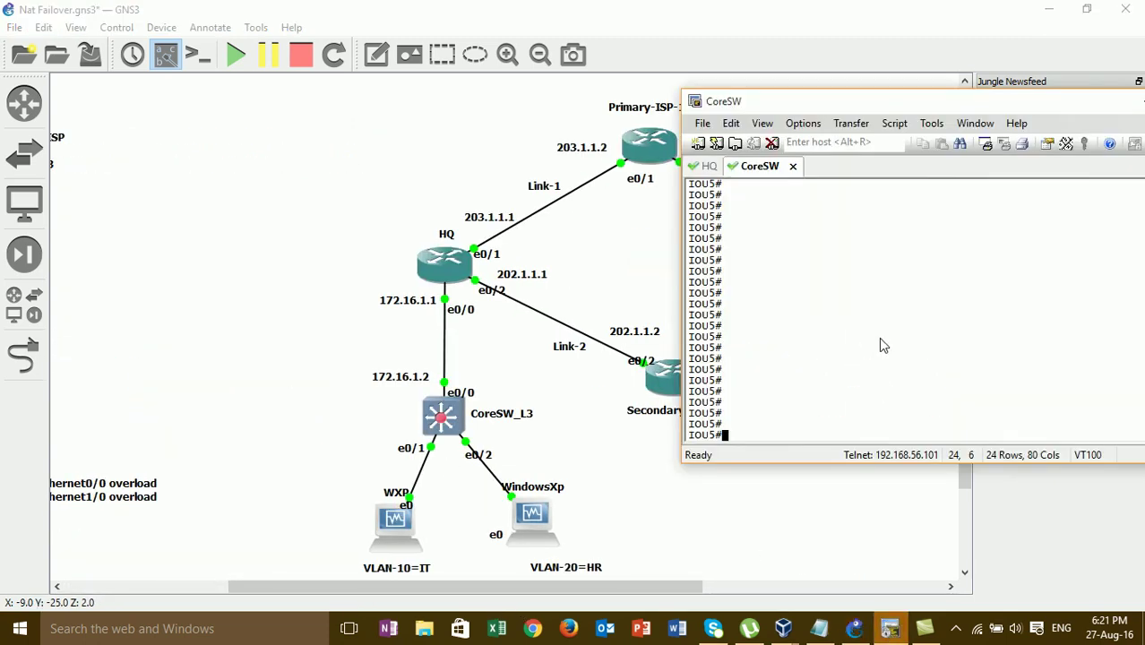
pyautogui.write('conf')
pyautogui.press('Tab')
pyautogui.write('t')
pyautogui.press('Tab')
pyautogui.press('Return')
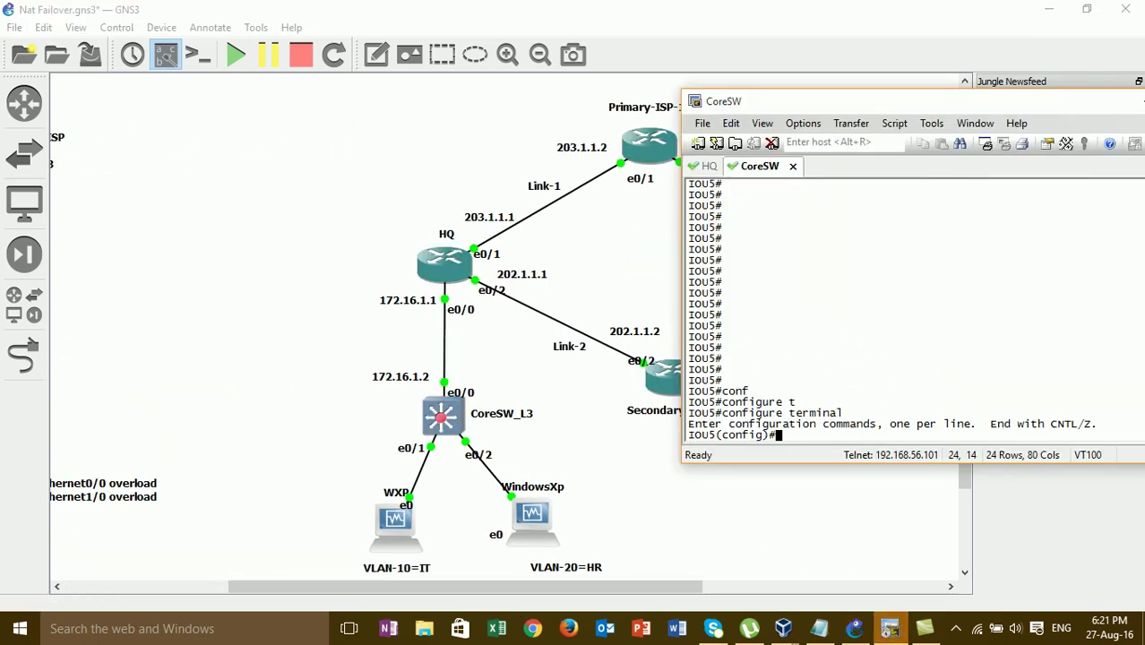
pyautogui.write('hos')
pyautogui.press('Tab')
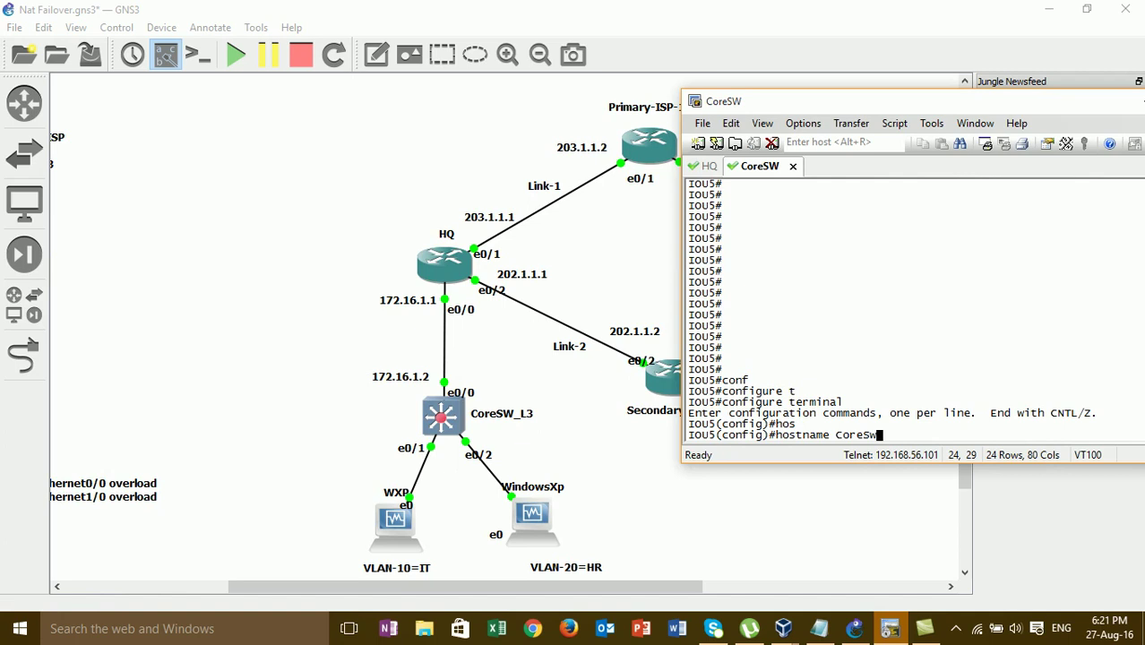
pyautogui.write('CoreSw_L3')
pyautogui.press('Return')
pyautogui.press('Return')
pyautogui.write('eixt')
pyautogui.press('BackSpace')
pyautogui.press('BackSpace')
pyautogui.press('BackSpace')
pyautogui.press('BackSpace')
pyautogui.write('exit')
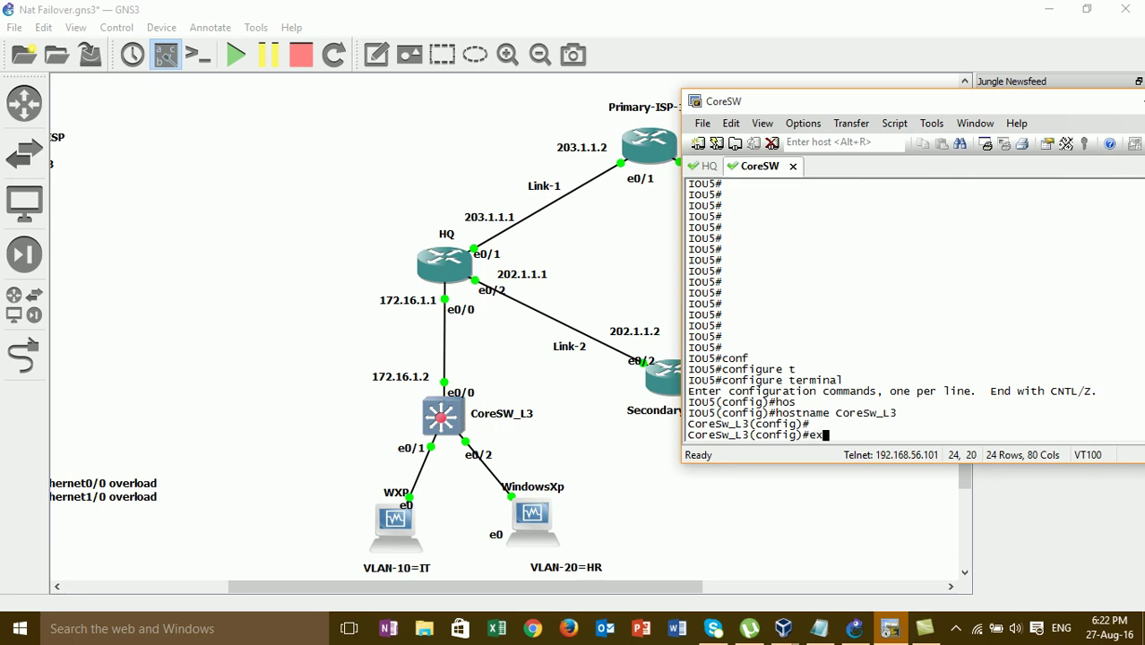
pyautogui.press('Return')
pyautogui.press('Return')
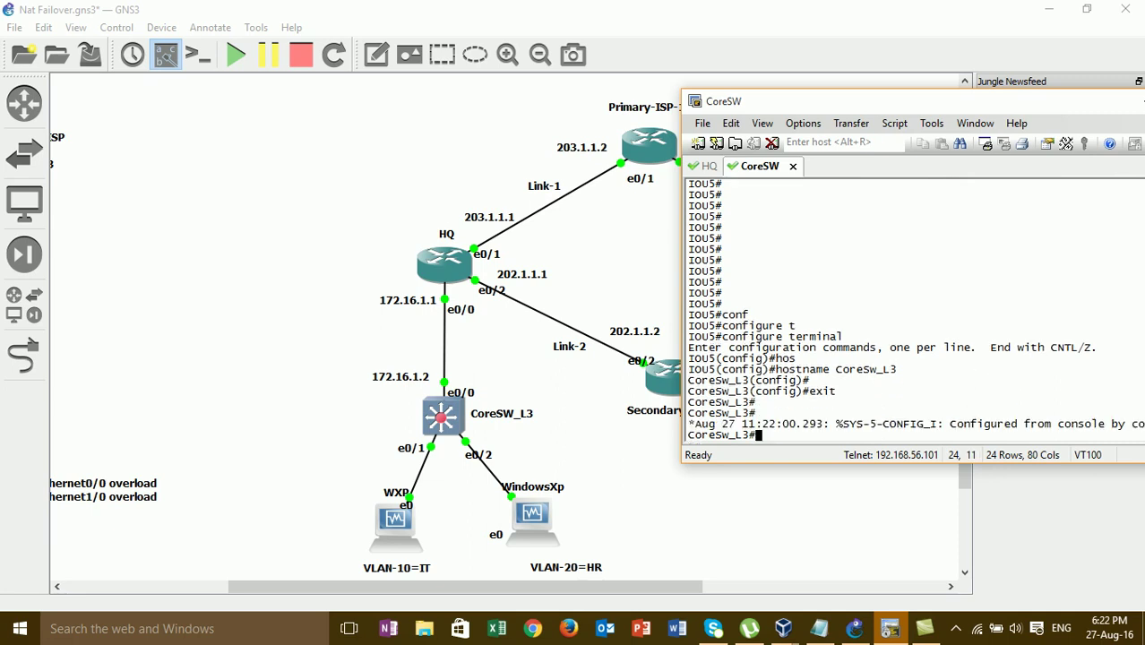
# - Create VLAN 10 and name it IT
pyautogui.write('conf')
pyautogui.press('Tab')
pyautogui.write('t')
pyautogui.press('Tab')
pyautogui.press('Return')
pyautogui.write('vl')
pyautogui.press('Tab')
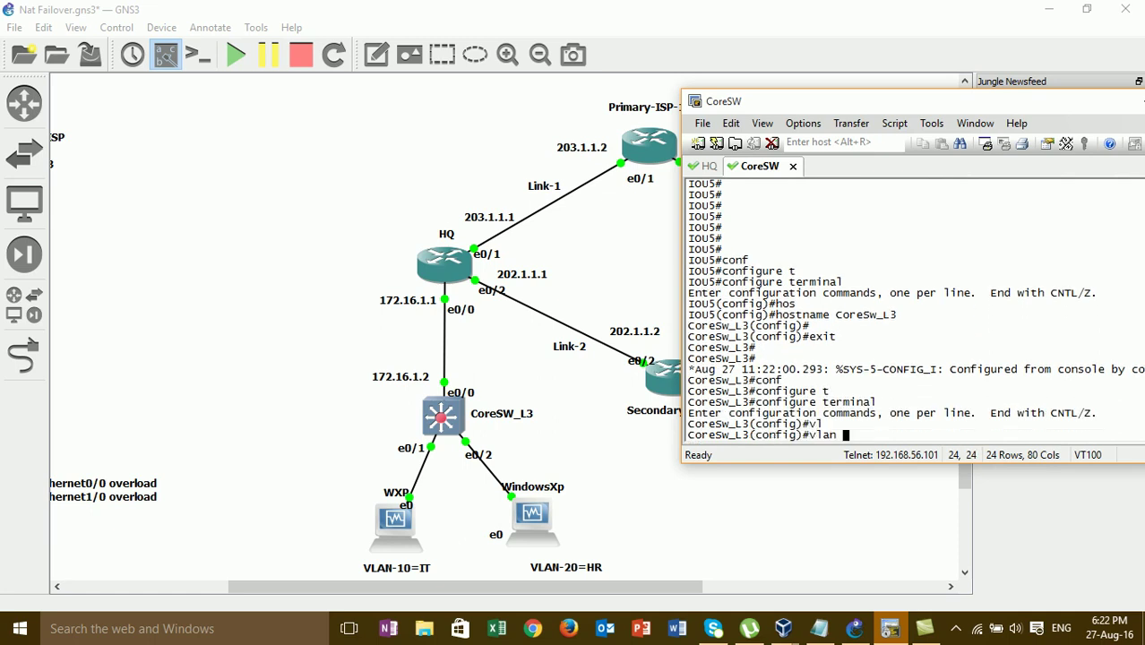
pyautogui.write('10')
pyautogui.press('Return')
pyautogui.write('nam')
# - Create VLAN 20 and name it HR
pyautogui.press('Tab')
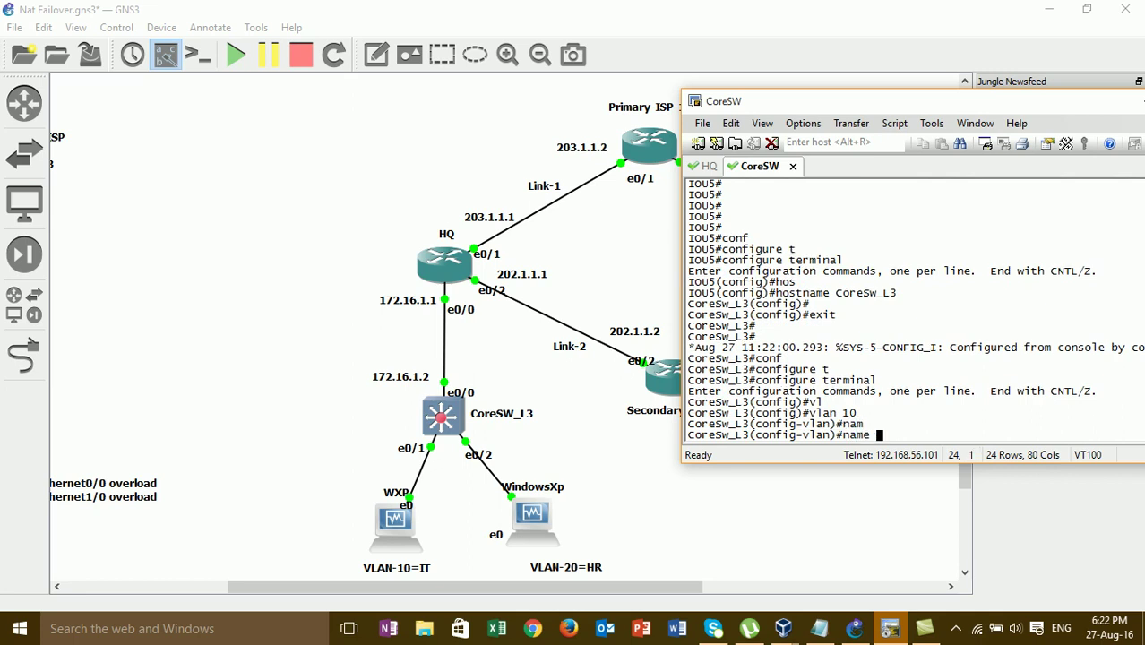
pyautogui.write('IT')
pyautogui.press('Return')
pyautogui.write('exit')
pyautogui.press('Return')
pyautogui.write('vla')
pyautogui.press('Tab')
pyautogui.write('20')
pyautogui.press('Return')
pyautogui.write('nam')
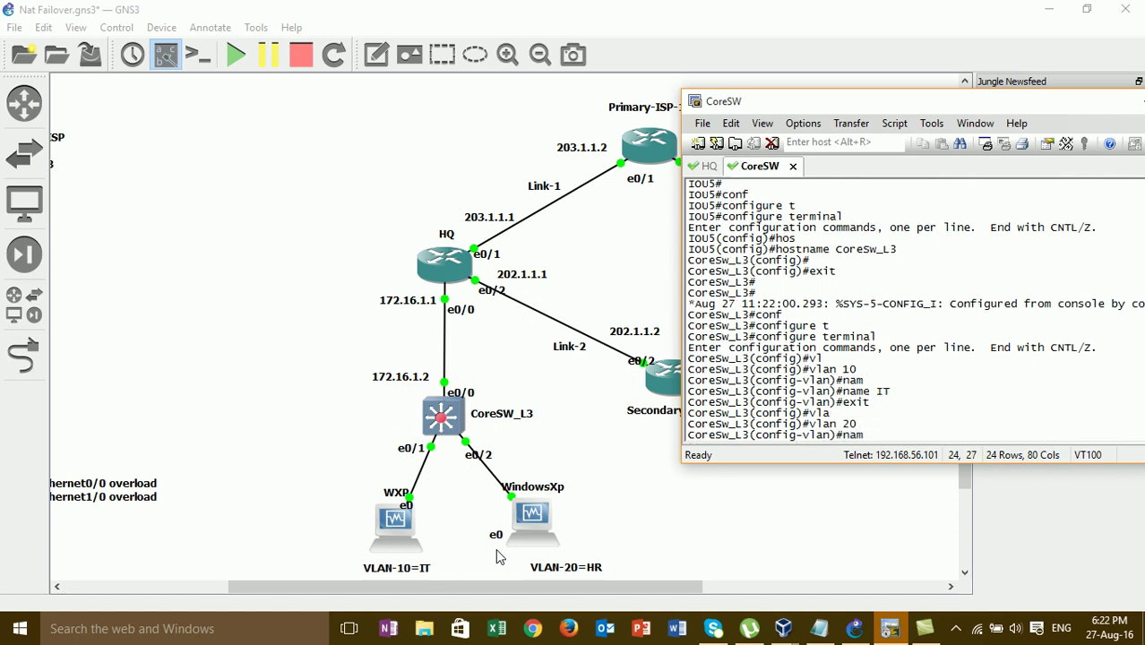
pyautogui.press('Tab')
pyautogui.write('HR')
pyautogui.press('Return')
pyautogui.press('Return')
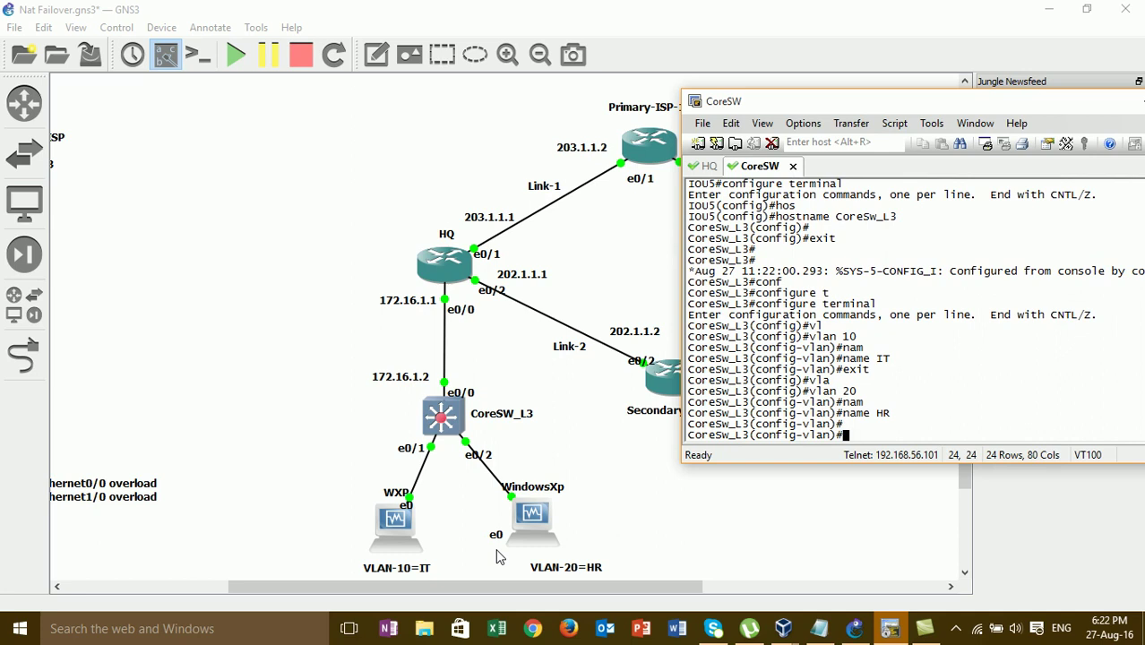
# - Return to privileged mode and list the switch's VLANs with show vlan
pyautogui.write('end')
pyautogui.press('Return')
pyautogui.press('Return')
pyautogui.write('sh')
pyautogui.press('Tab')
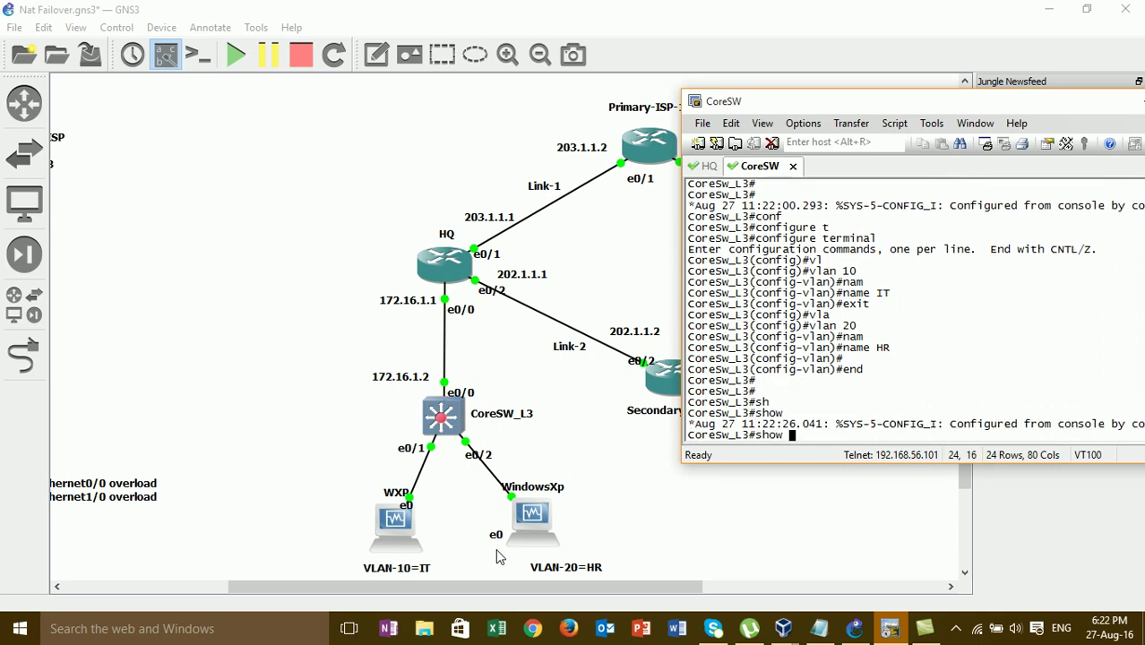
pyautogui.write('vl')
pyautogui.press('Tab')
pyautogui.press('Return')
pyautogui.press('Return')
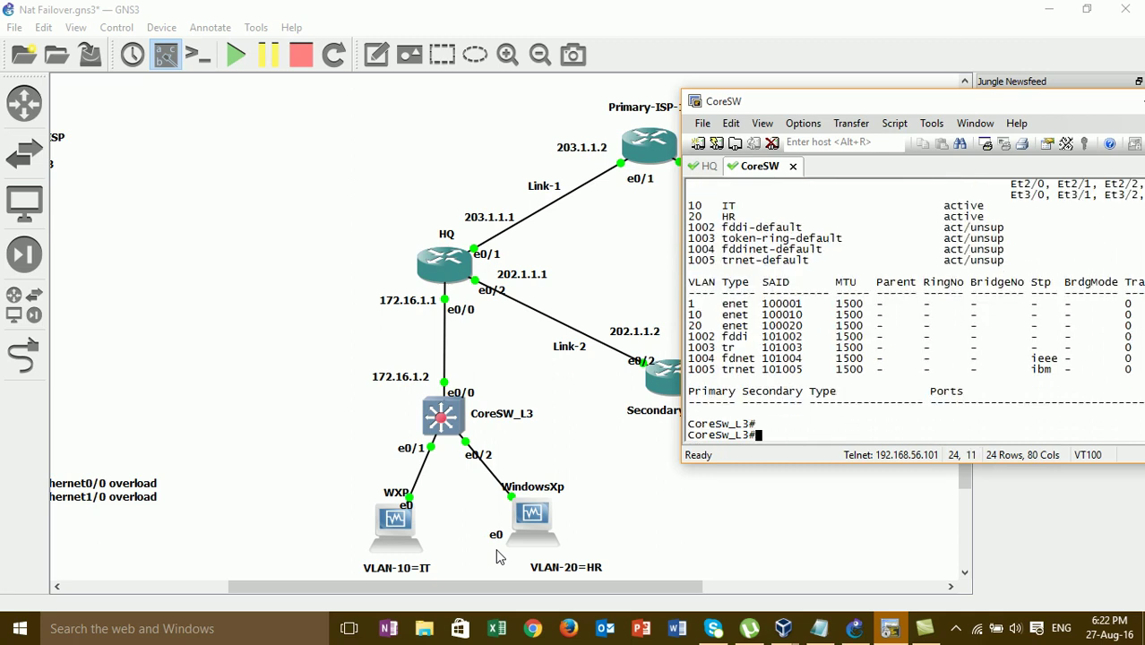
# - Clear the VLAN output, then scroll the GNS3 canvas past the notes to both ISP routers
pyautogui.doubleClick(729, 207)
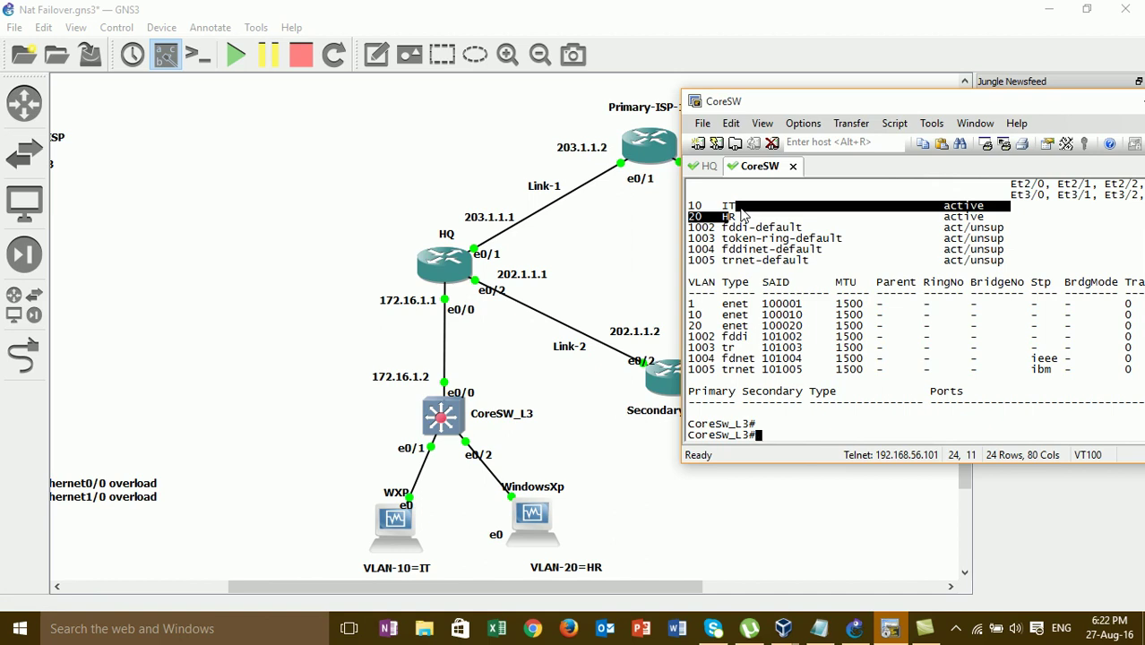
pyautogui.press('Return')
pyautogui.press('Return')
pyautogui.press('Return')
pyautogui.press('Return')
pyautogui.press('Return')
pyautogui.press('Return')
pyautogui.press('Return')
pyautogui.press('Return')
pyautogui.press('Return')
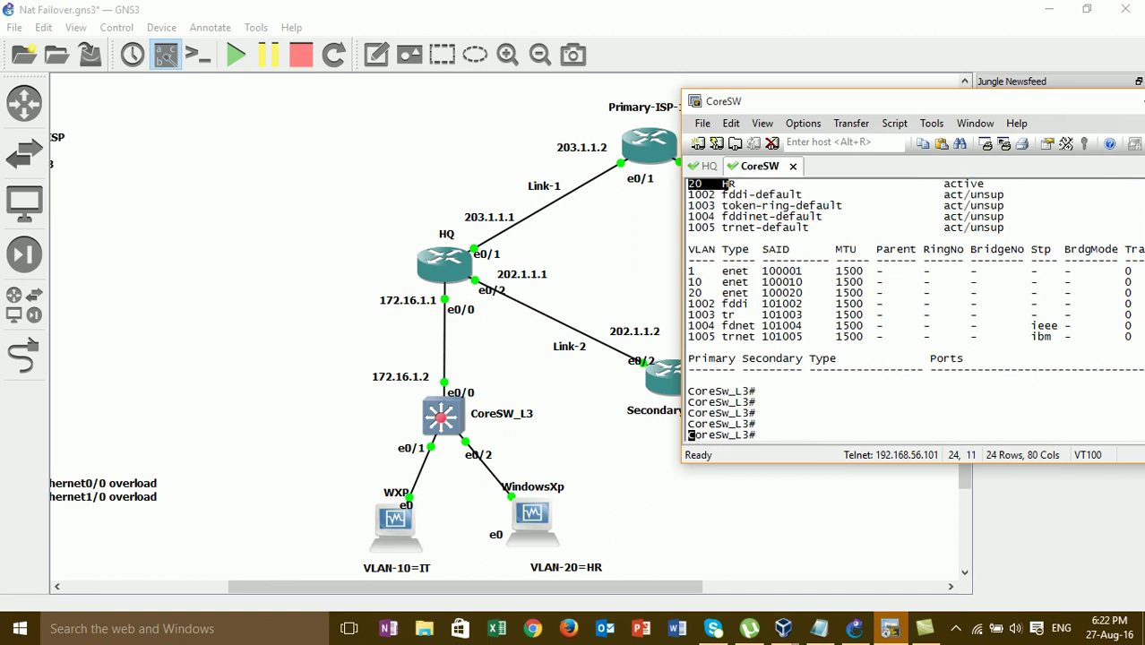
pyautogui.press('Return')
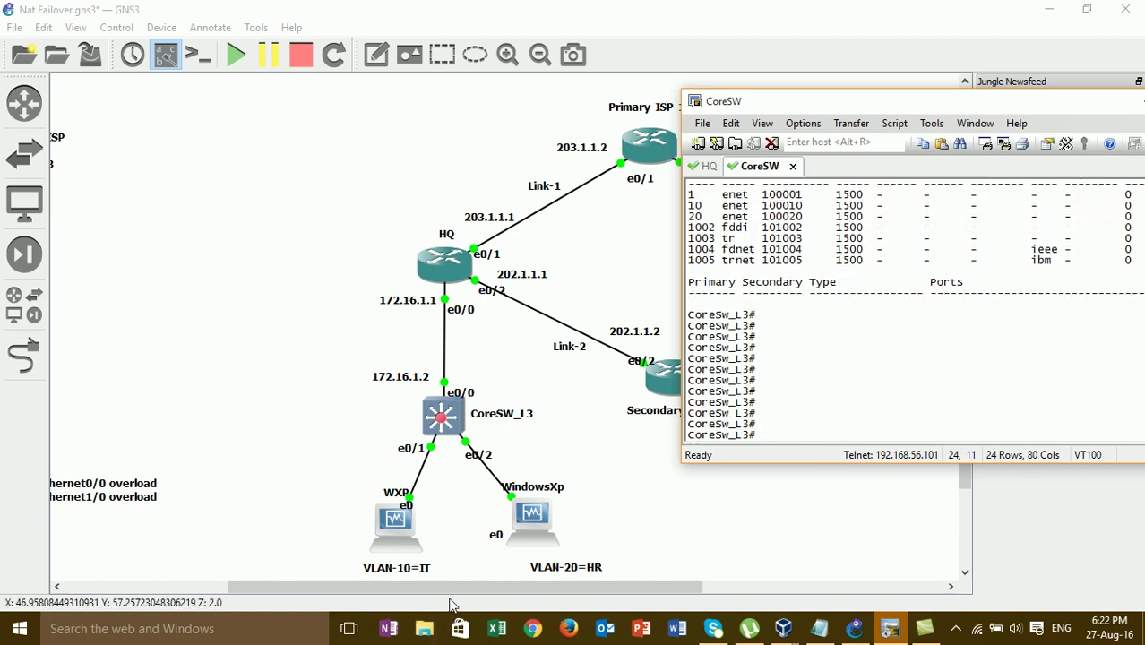
pyautogui.moveTo(452, 588); pyautogui.dragTo(287, 571)
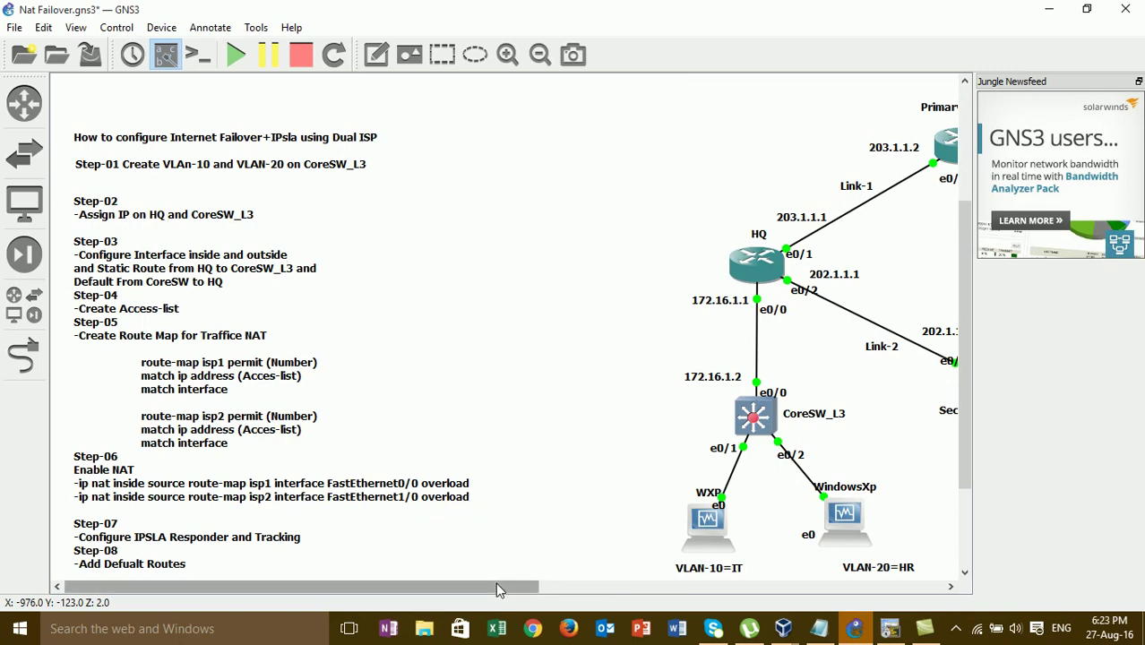
pyautogui.moveTo(500, 589); pyautogui.dragTo(649, 587)
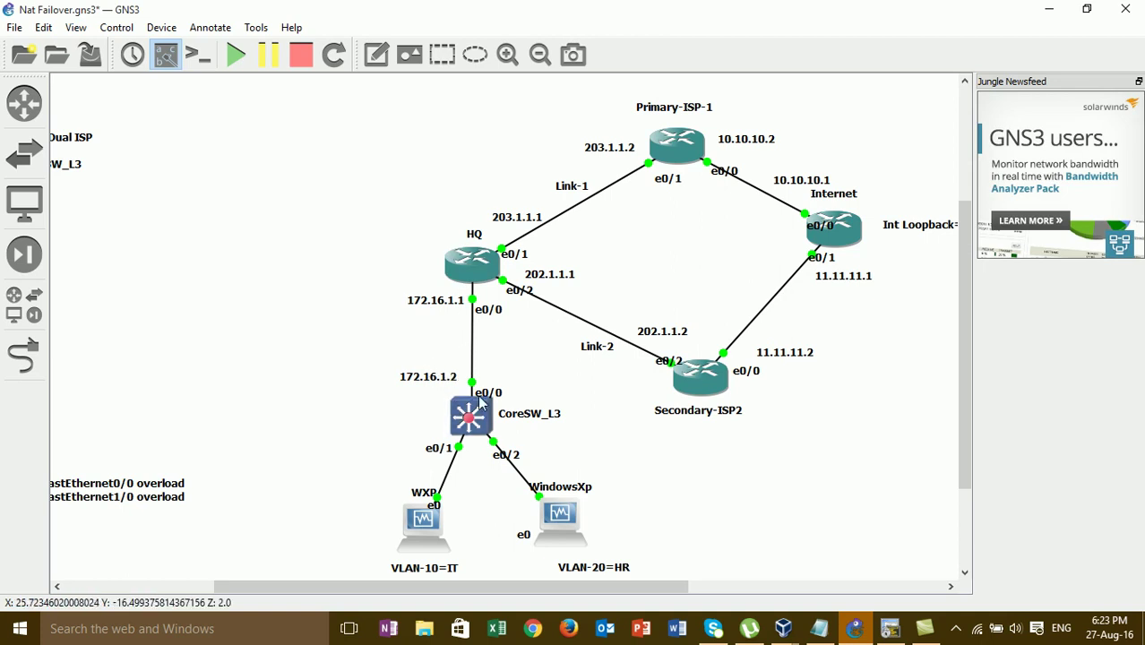
# - On the HQ router console, enter configure terminal and set the hostname to HQ
pyautogui.click(890, 629)
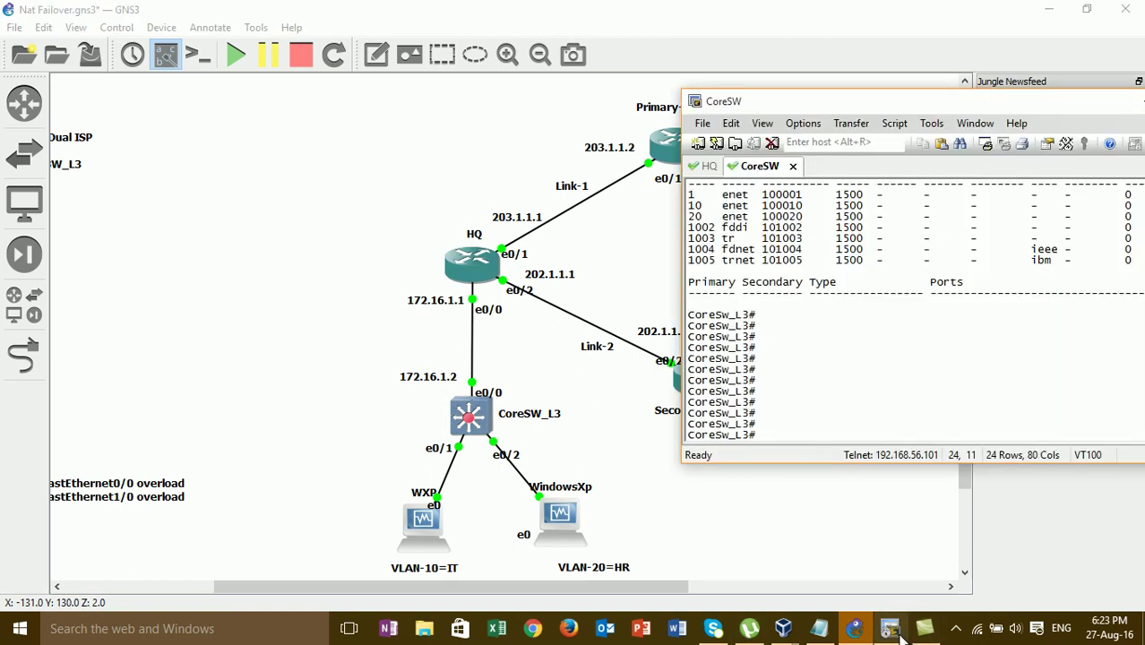
pyautogui.click(708, 168)
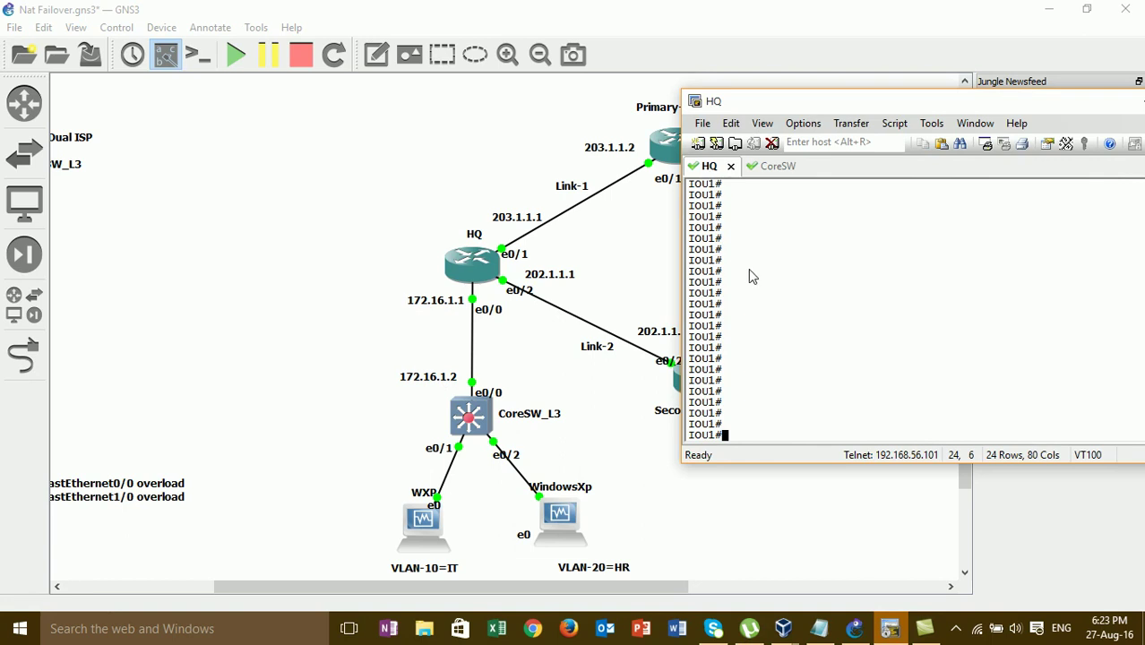
pyautogui.write('conf')
pyautogui.press('Tab')
pyautogui.write('t')
pyautogui.press('Tab')
pyautogui.press('Return')
pyautogui.write('hos')
pyautogui.press('Tab')
pyautogui.write('HQ')
pyautogui.press('Return')
pyautogui.press('Return')
pyautogui.press('Return')
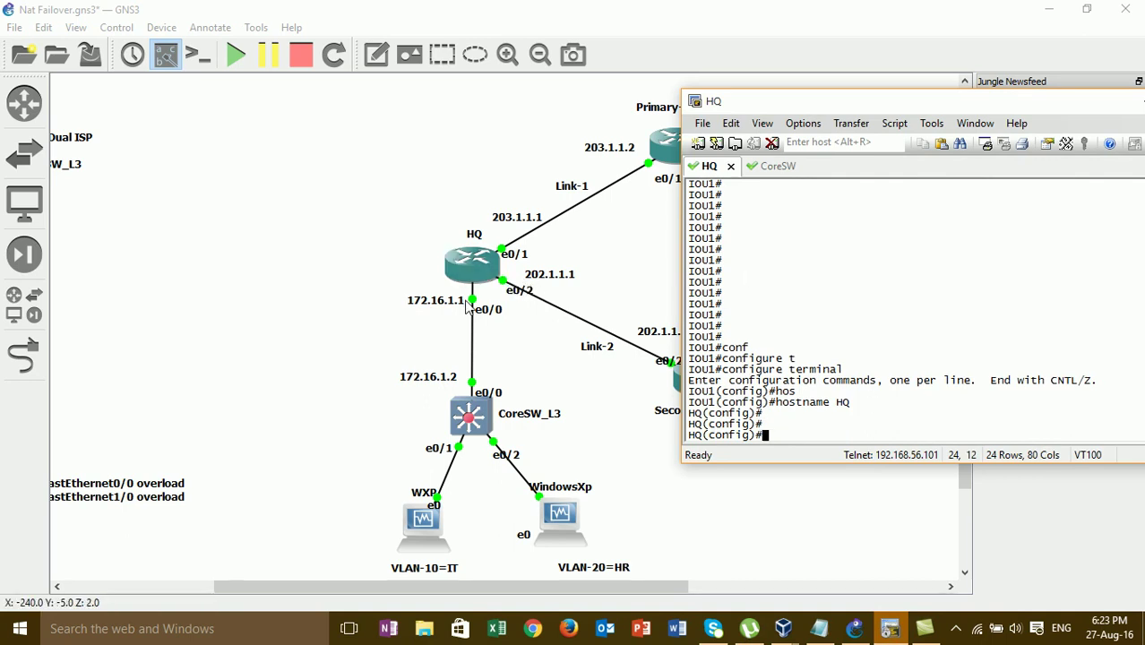
pyautogui.write('int f0/0')
# - Give HQ's e0/0 address 172.16.1.1 255.255.255.0 and enable it
pyautogui.press('Return')
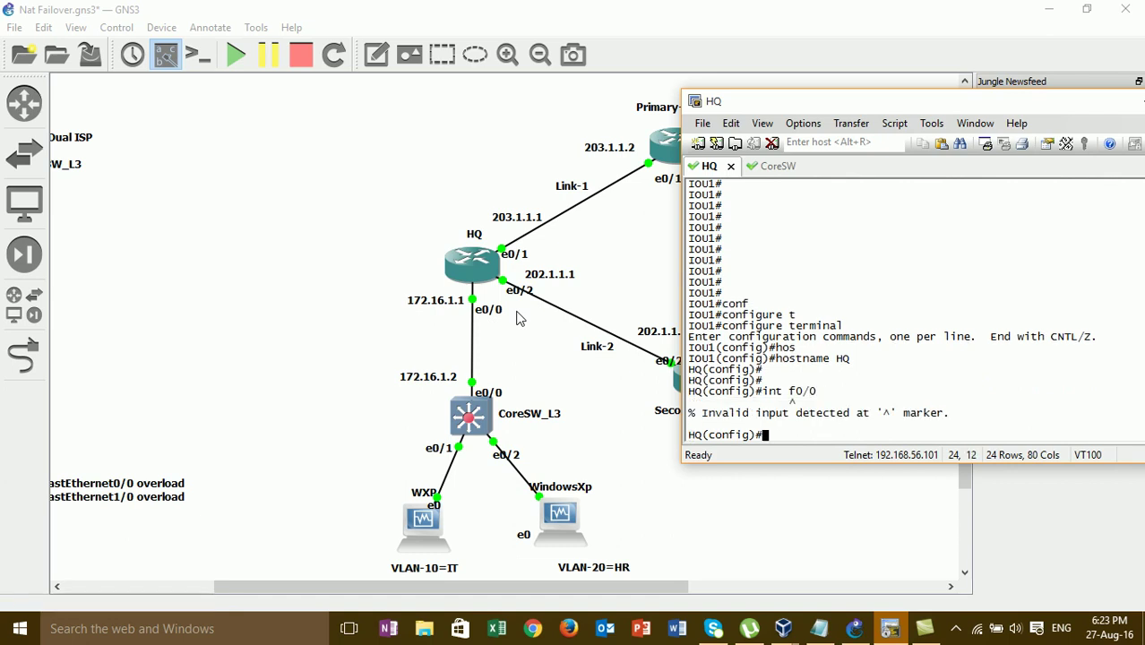
pyautogui.write('int e0/0')
pyautogui.press('Return')
pyautogui.write('ip ad')
pyautogui.press('Tab')
pyautogui.write('172.')
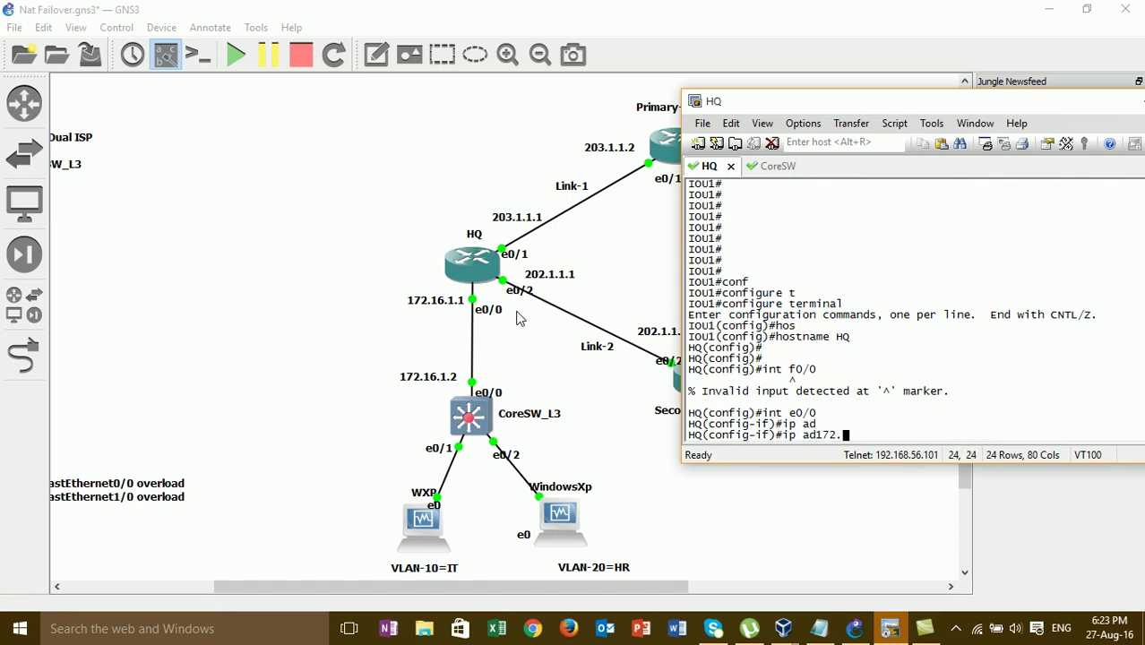
pyautogui.press('BackSpace')
pyautogui.press('BackSpace')
pyautogui.press('BackSpace')
pyautogui.press('BackSpace')
pyautogui.write('d')
pyautogui.press('Tab')
pyautogui.write('172.16')
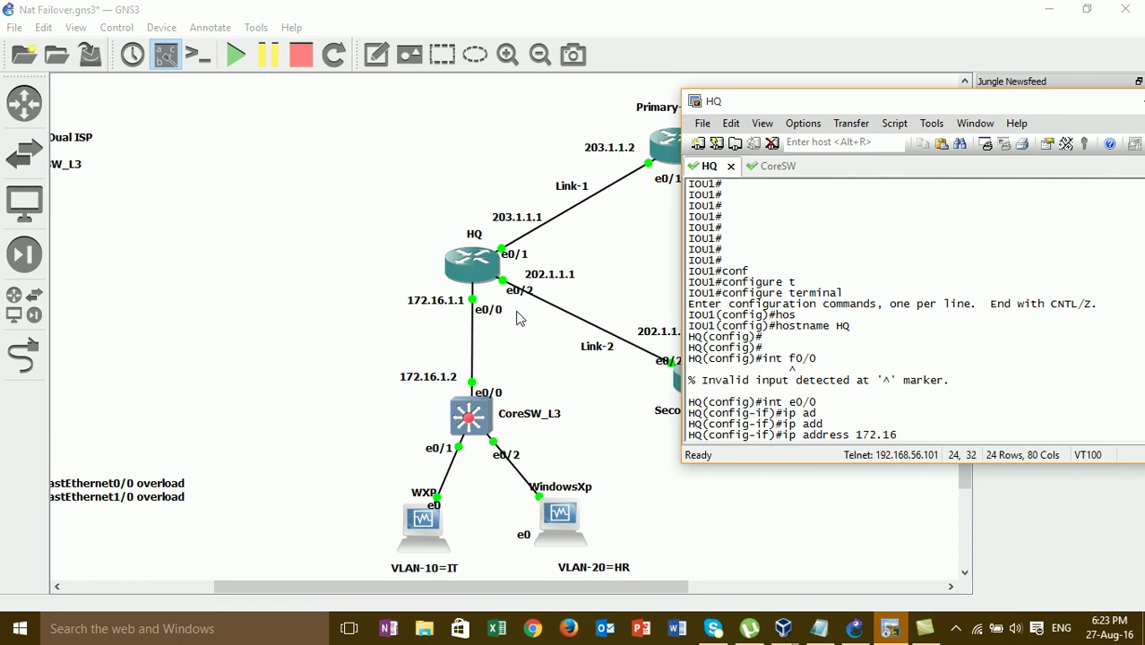
pyautogui.write('.1.1 255.255.255.0')
pyautogui.press('Return')
pyautogui.write('no sh')
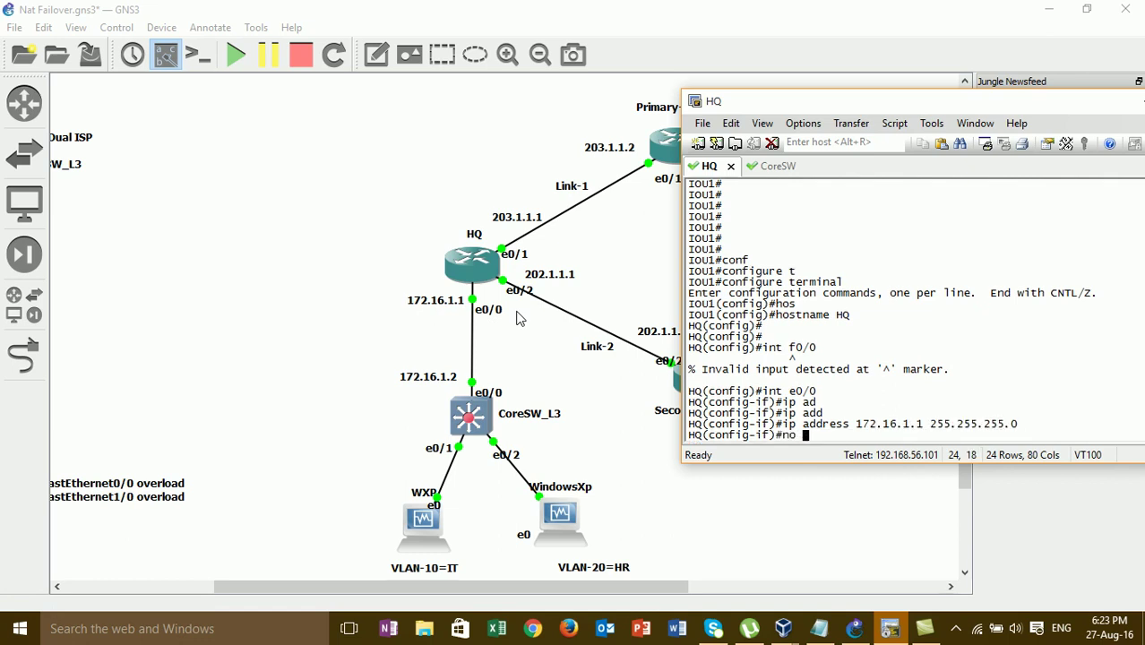
pyautogui.press('Tab')
pyautogui.press('Return')
pyautogui.press('Return')
pyautogui.press('Return')
pyautogui.press('Return')
pyautogui.press('Return')
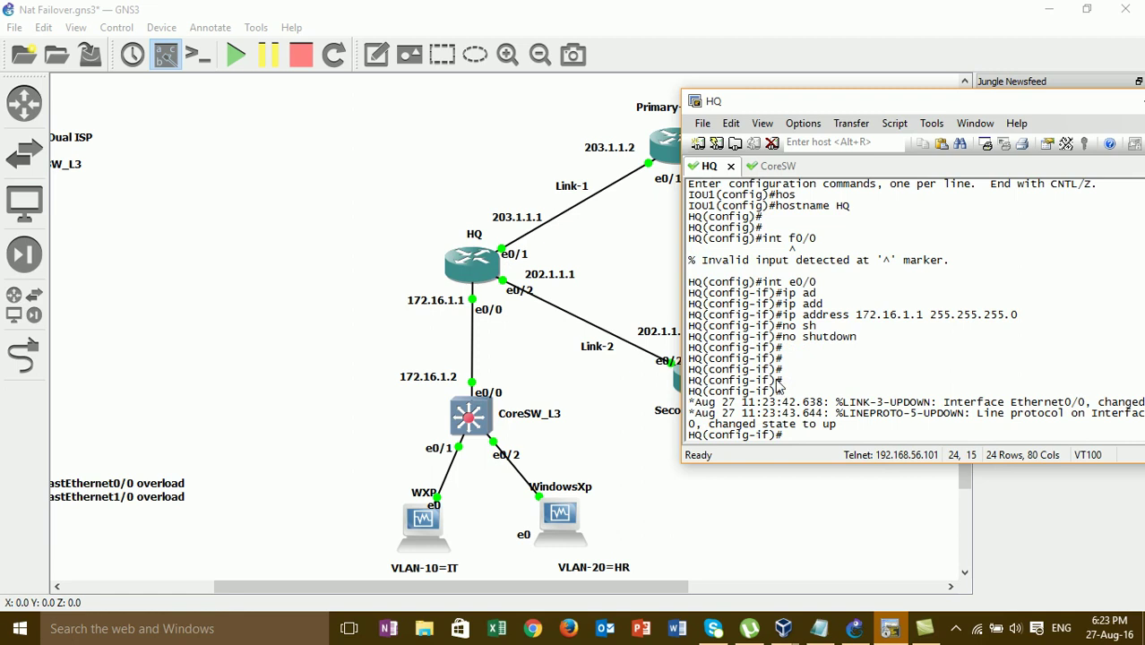
# - Give e0/1 address 203.1.1.1 255.255.255.0 and enable it
pyautogui.write('int e0/1')
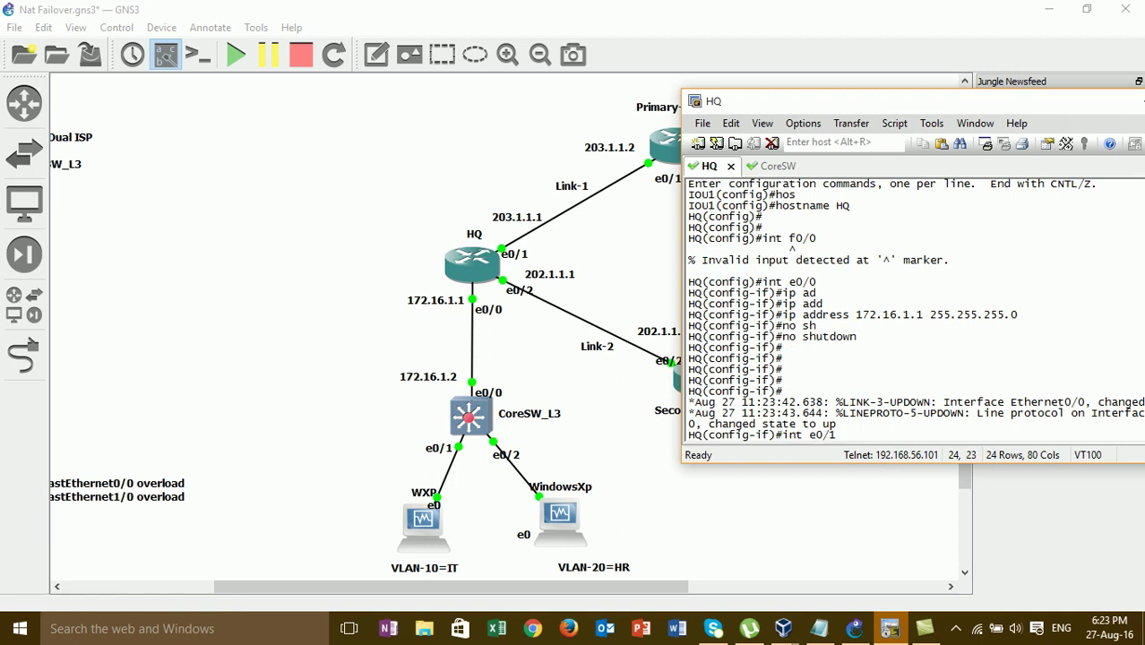
pyautogui.press('Return')
pyautogui.write('ip add')
pyautogui.press('Tab')
pyautogui.write('20')
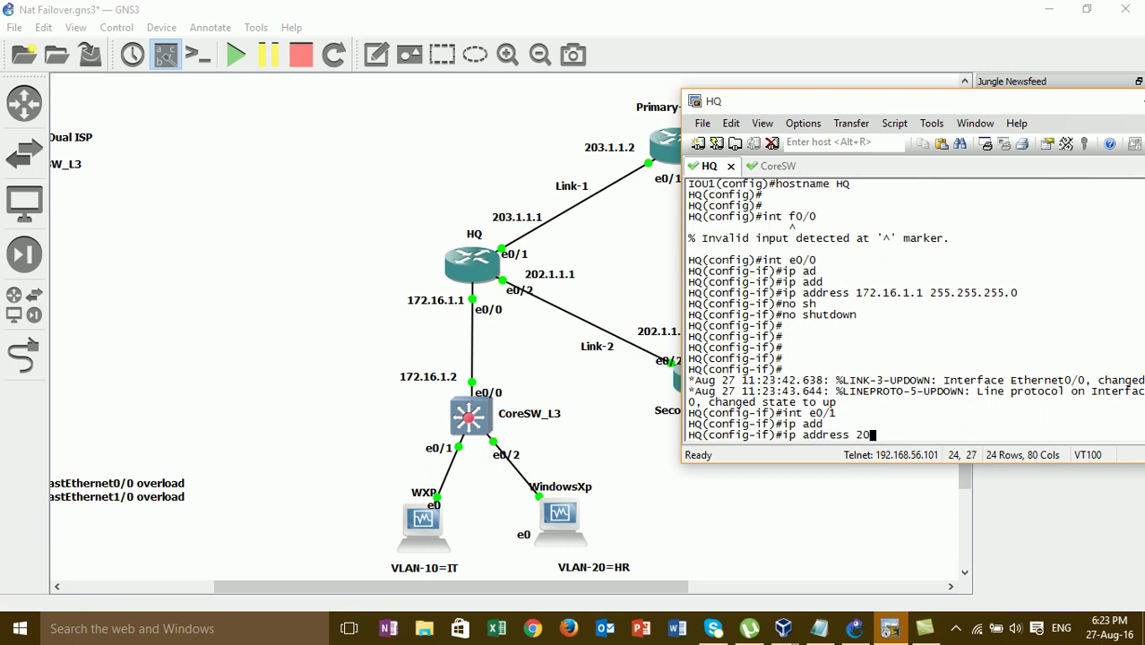
pyautogui.write('3.1.1.1 255.255.255.0')
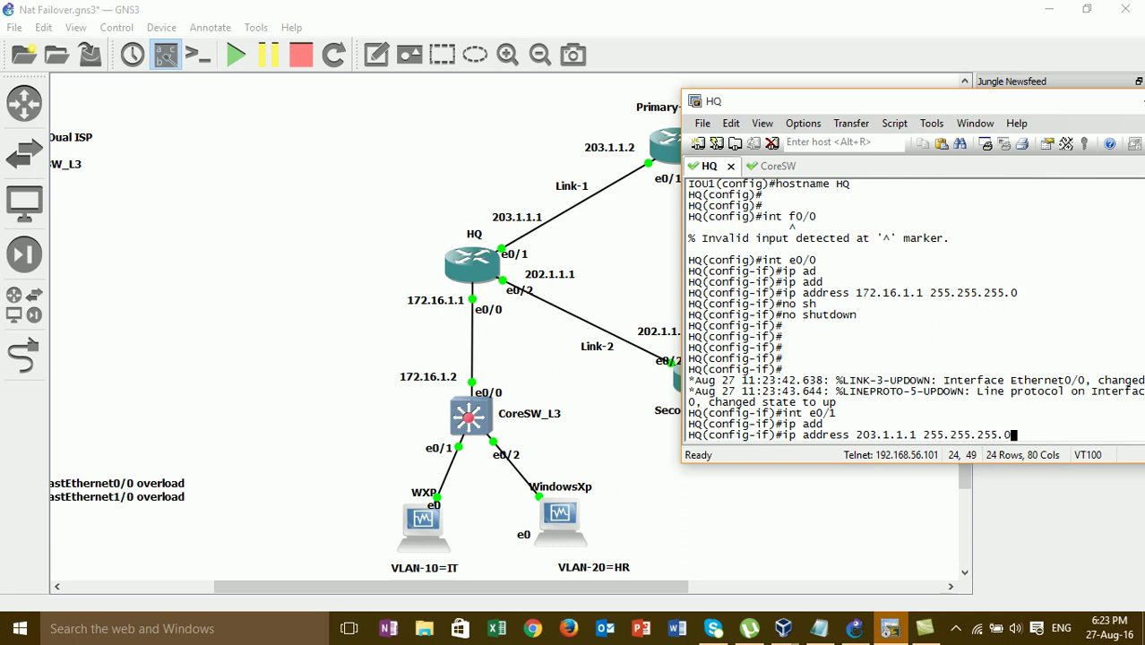
pyautogui.press('Return')
pyautogui.write('no sh')
pyautogui.press('Tab')
pyautogui.press('Return')
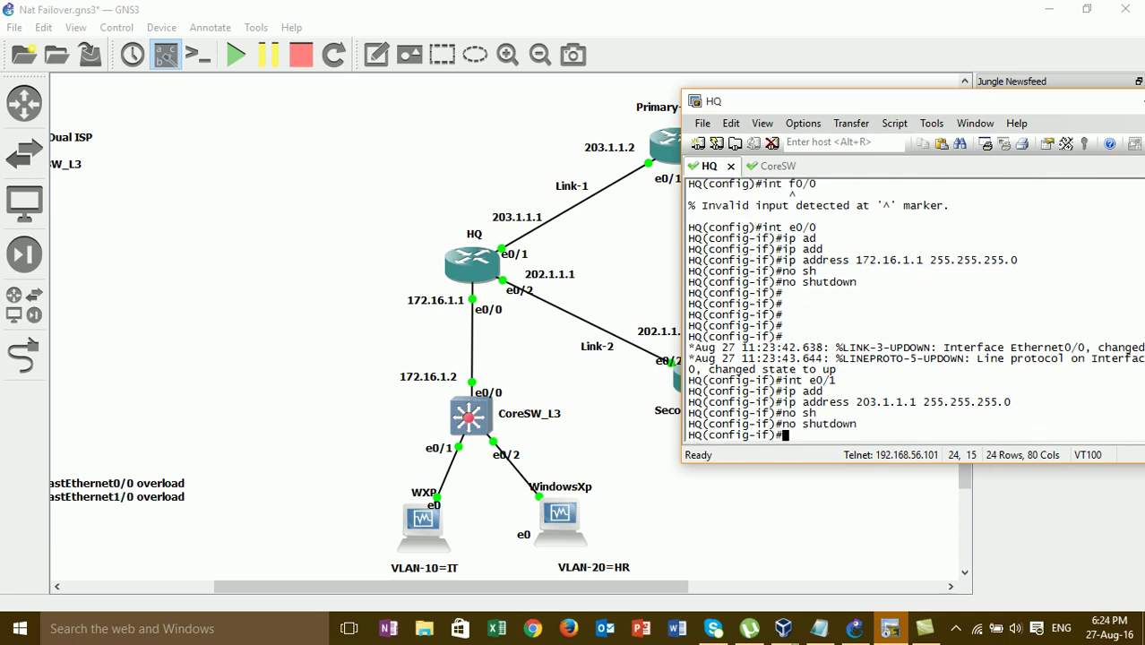
# - Begin entering a description command on e0/1
pyautogui.write('de')
pyautogui.press('Tab')
pyautogui.write('cr')
pyautogui.press('Tab')
# - Describe HQ's e0/1 as "ISP1-Primary" and leave the interface
pyautogui.press('BackSpace')
pyautogui.press('BackSpace')
pyautogui.write('scr')
pyautogui.press('Tab')
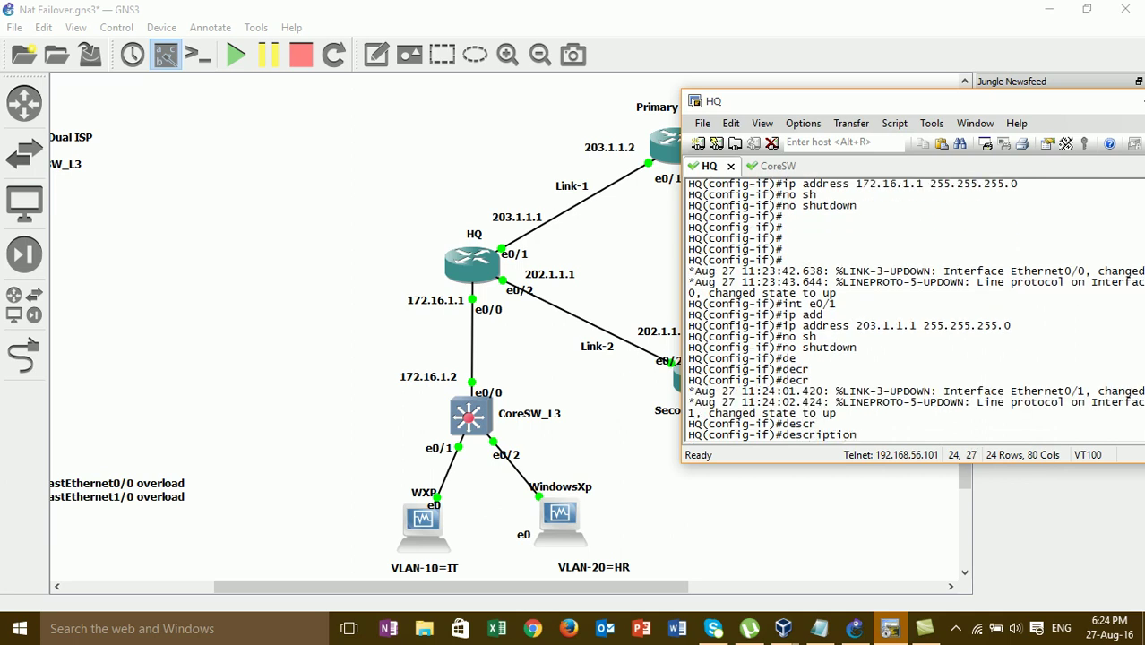
pyautogui.write('"')
pyautogui.write('IPS')
pyautogui.press('BackSpace')
pyautogui.write('S')
pyautogui.press('BackSpace')
pyautogui.press('BackSpace')
pyautogui.write('SP1-Primary"')
pyautogui.press('Return')
pyautogui.press('Return')
pyautogui.write('exit')
pyautogui.press('BackSpace')
pyautogui.press('BackSpace')
pyautogui.press('BackSpace')
pyautogui.press('BackSpace')
# - Give e0/2 address 202.1.1.1 255.255.255.0, enable it, and describe it "ISP2-Backuplink"
pyautogui.write('int e0/')
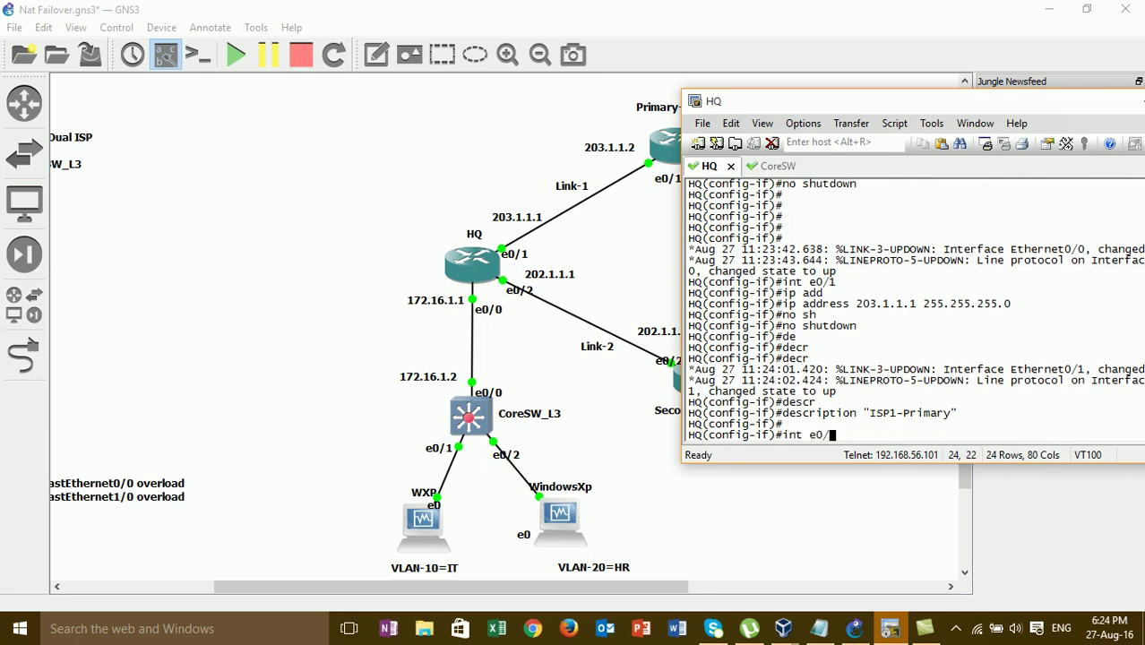
pyautogui.write('2')
pyautogui.press('Return')
pyautogui.write('ip add')
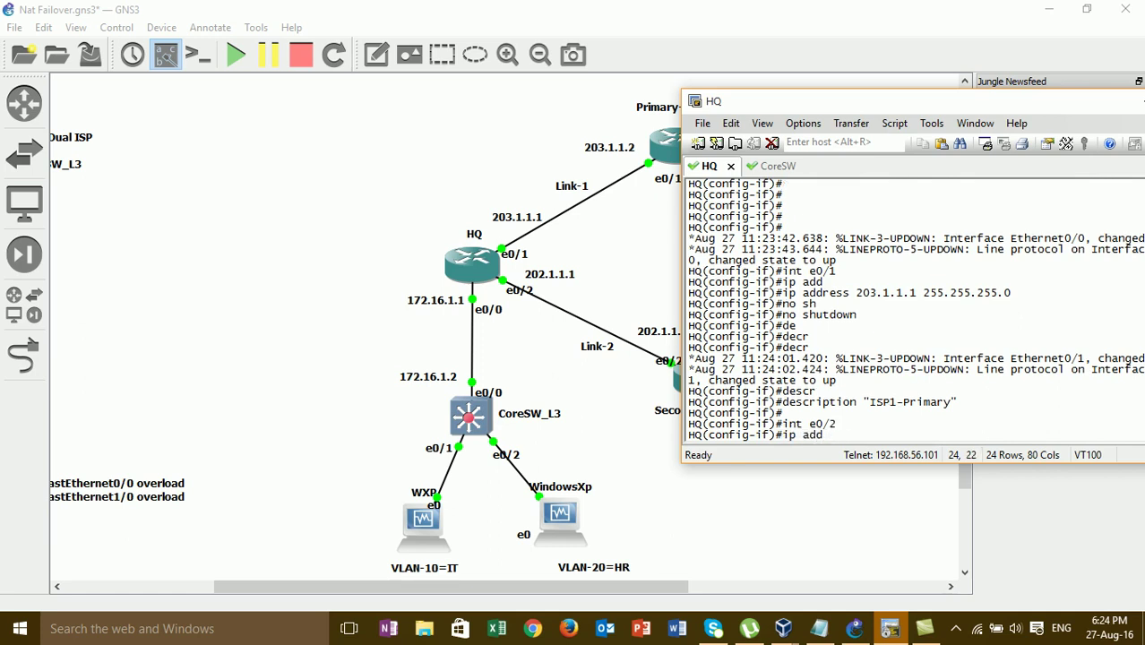
pyautogui.write(' 202.1.1.1 255.255.255.0')
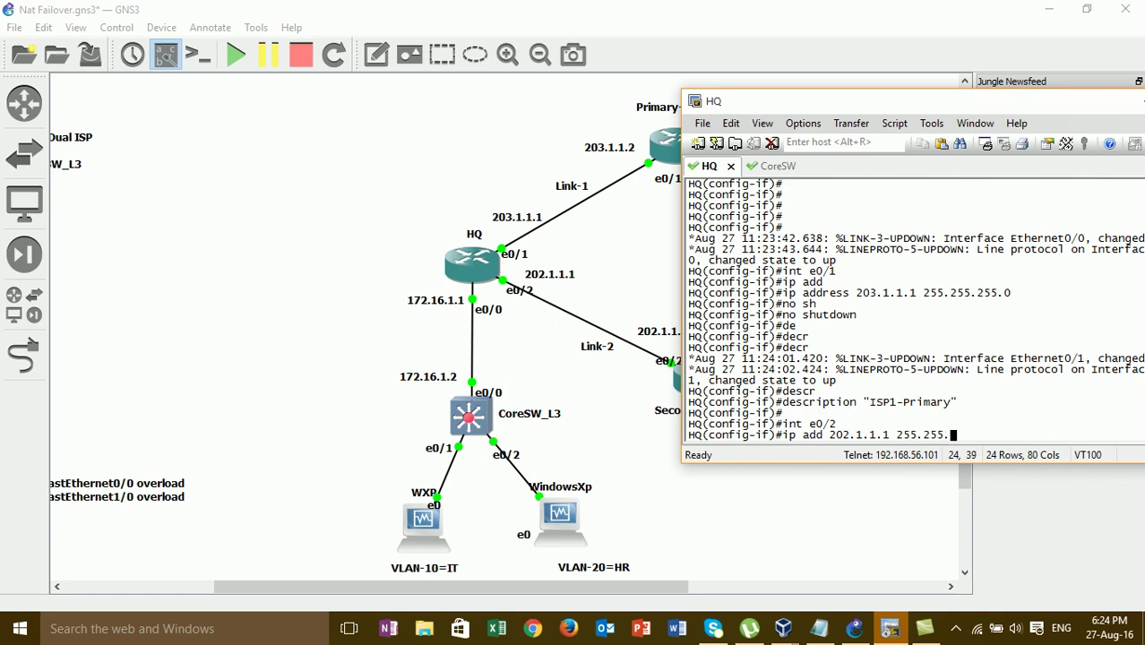
pyautogui.press('Return')
pyautogui.write('no sh')
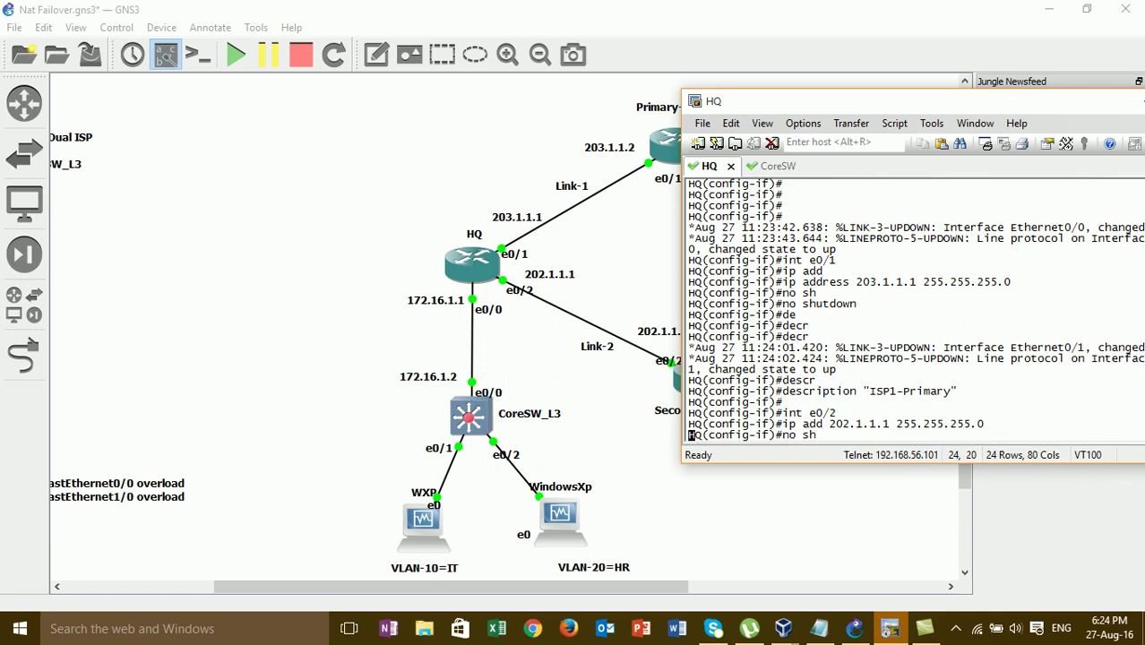
pyautogui.press('Tab')
pyautogui.press('Return')
pyautogui.write('desc')
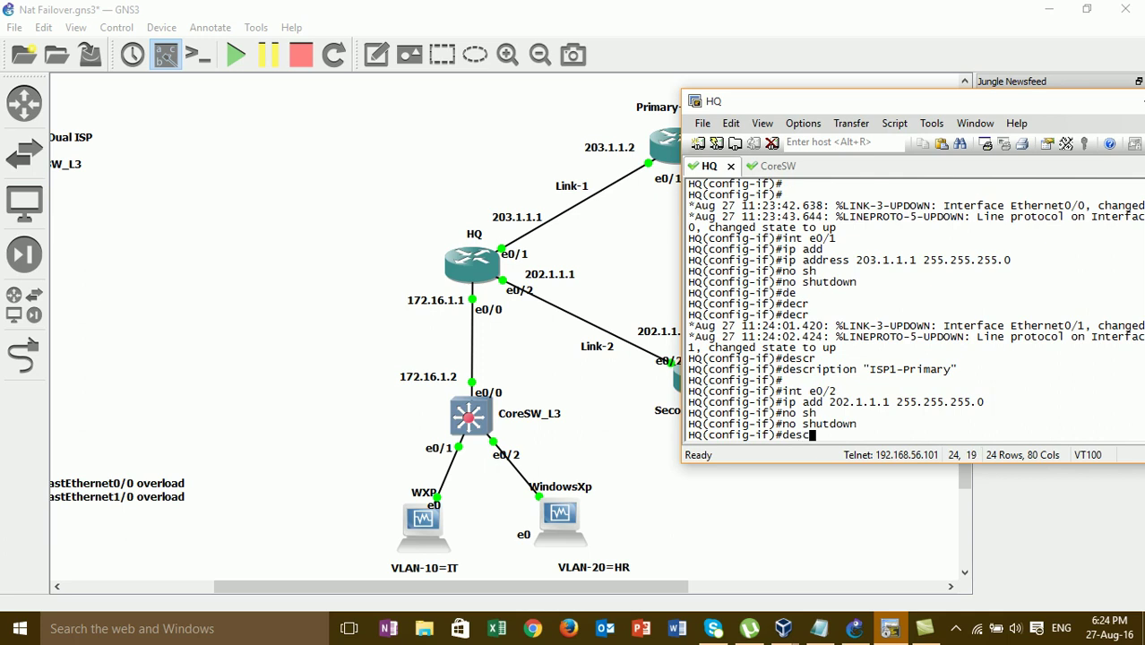
pyautogui.press('Tab')
pyautogui.write('"ISP')
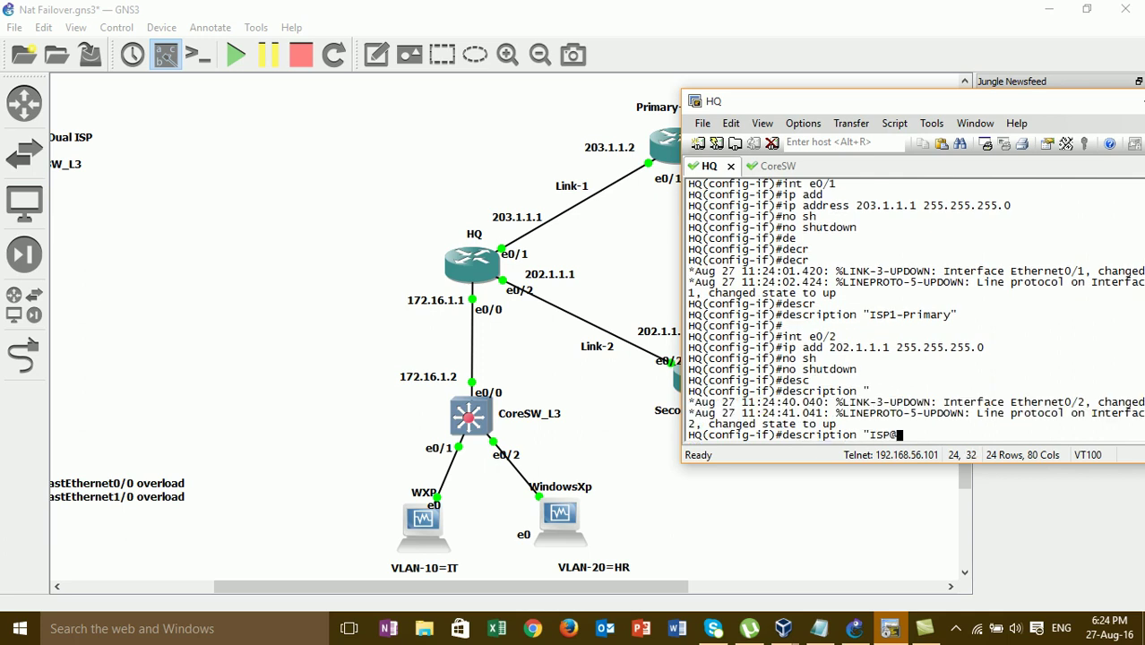
pyautogui.write('2-Backuplink"')
# - Save the ISP2-Backuplink description on e0/2, then add an 'or Backup-link' note under Secondary-ISP2, nudged left
pyautogui.press('Return')
pyautogui.click(651, 455)
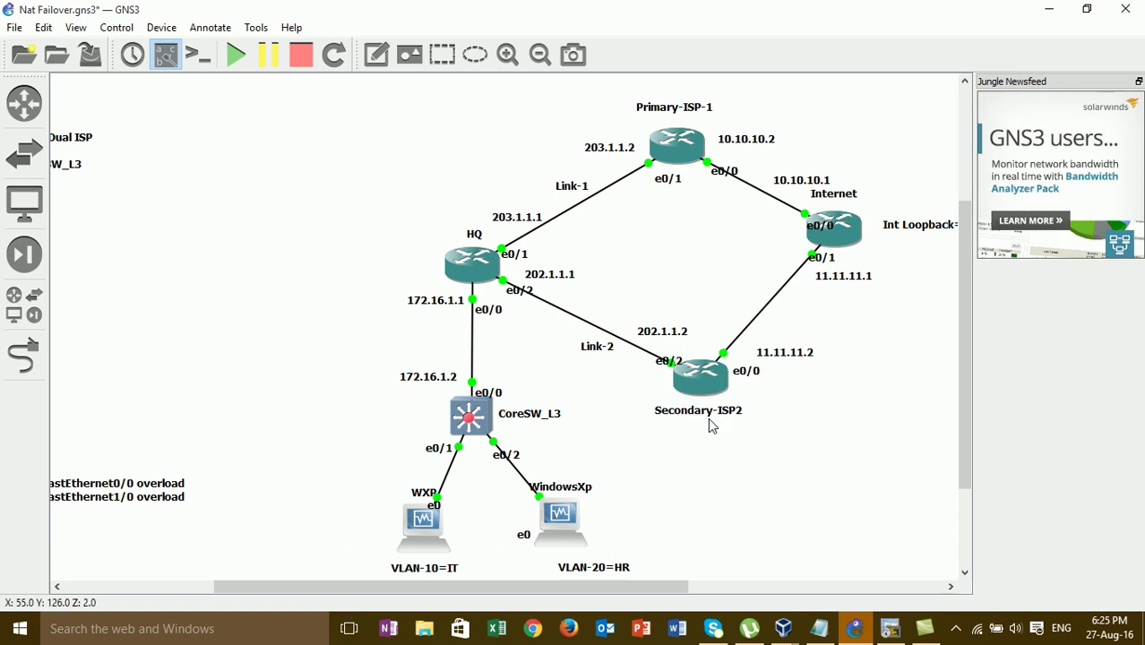
pyautogui.click(376, 55)
pyautogui.click(686, 425)
pyautogui.write('or Backup')
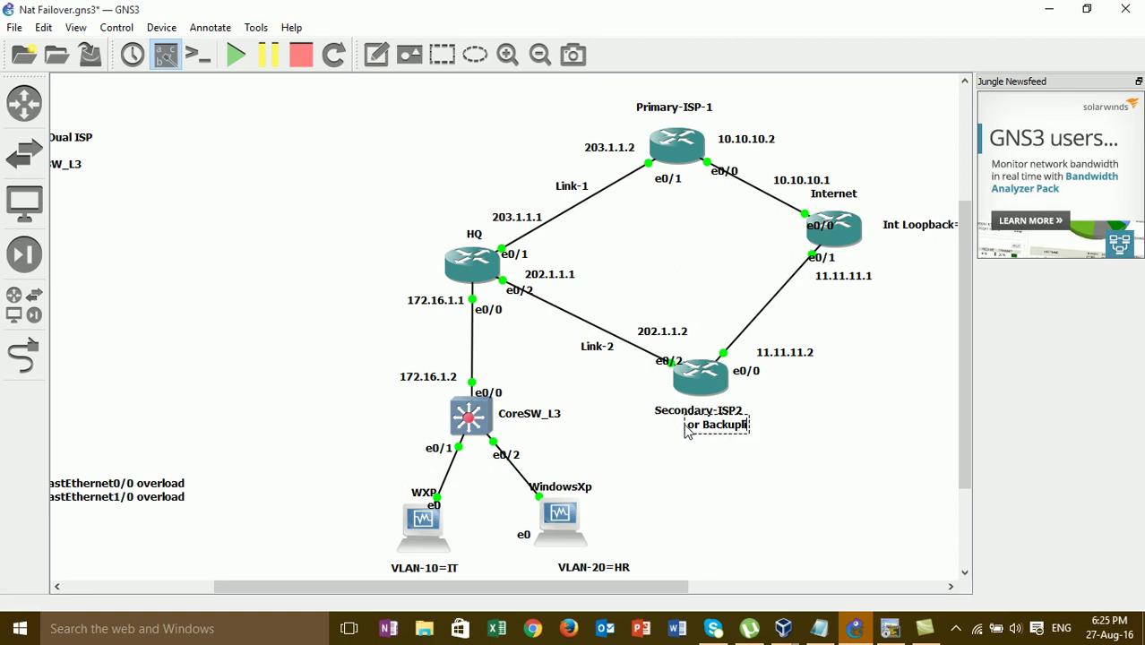
pyautogui.write('-link')
pyautogui.click(699, 486)
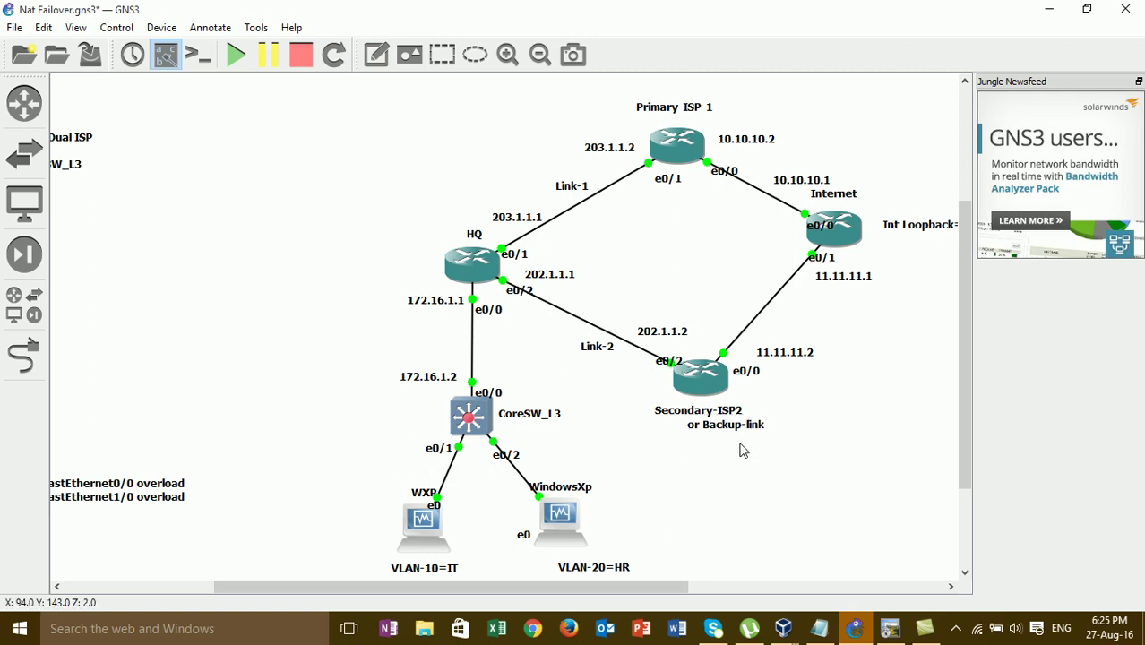
pyautogui.moveTo(753, 427); pyautogui.dragTo(725, 428)
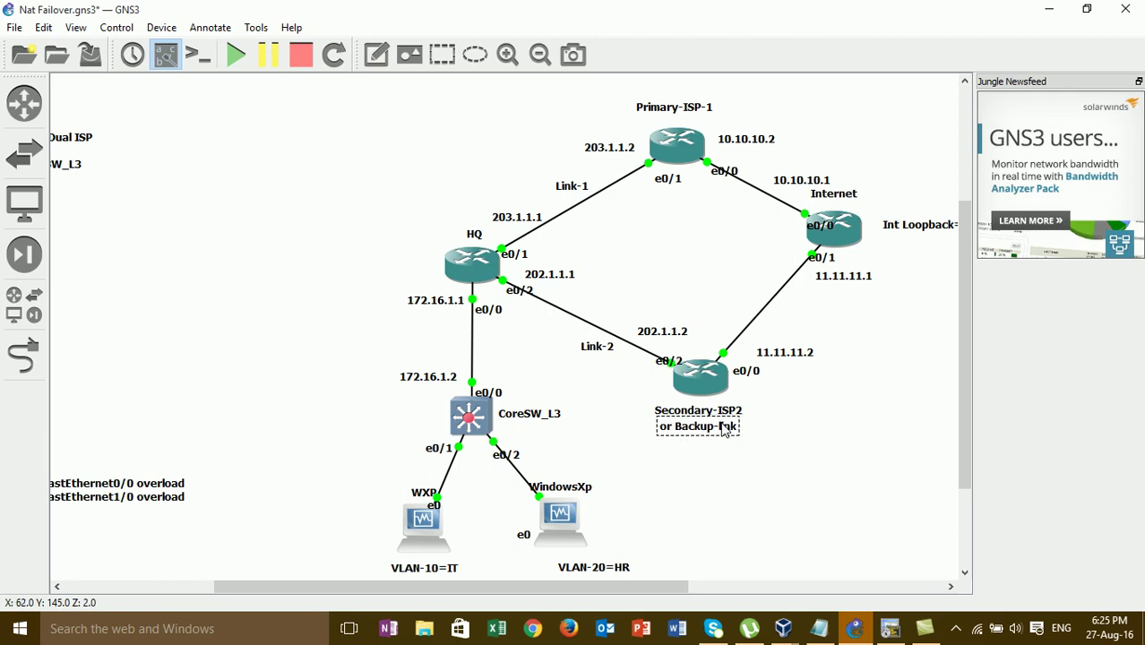
pyautogui.click(890, 629)
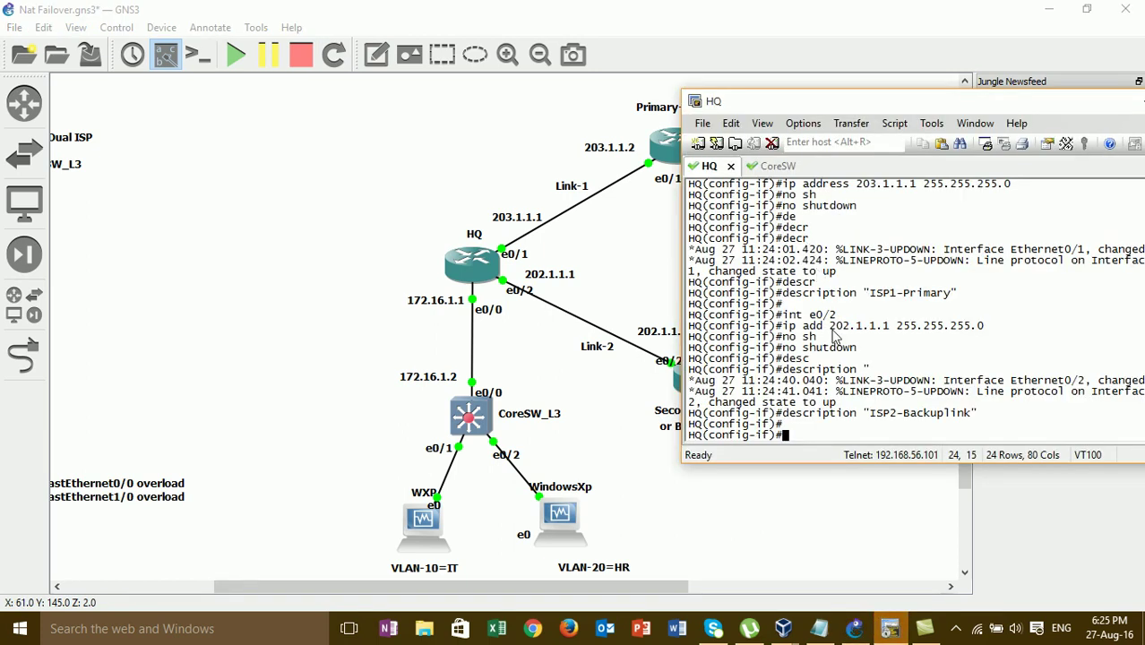
# - Leave configuration mode on HQ and run show ip interface brief
pyautogui.press('Return')
pyautogui.press('Return')
pyautogui.press('Return')
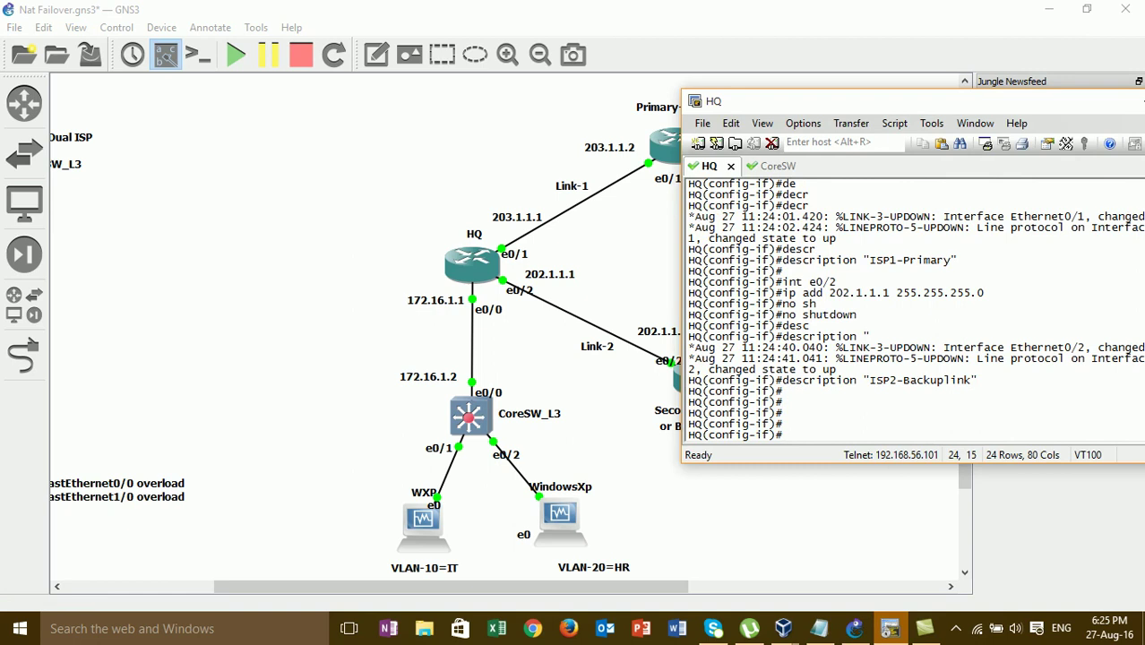
pyautogui.write('end')
pyautogui.press('Return')
pyautogui.press('Return')
pyautogui.write('sh')
pyautogui.press('Tab')
pyautogui.write('ip o')
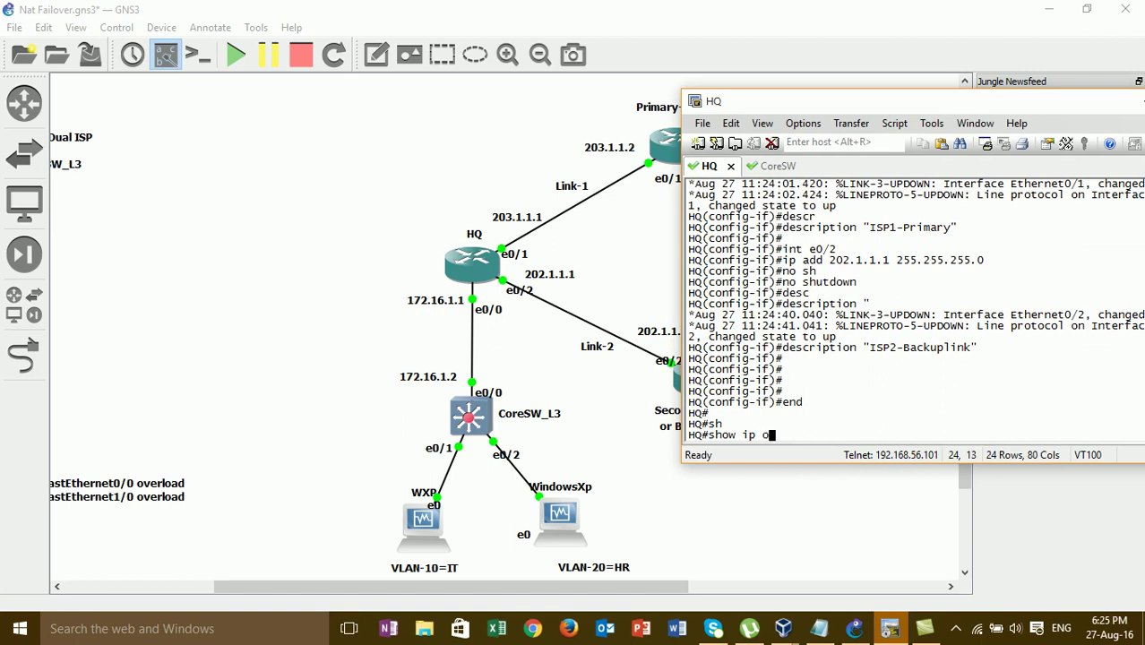
pyautogui.write('int')
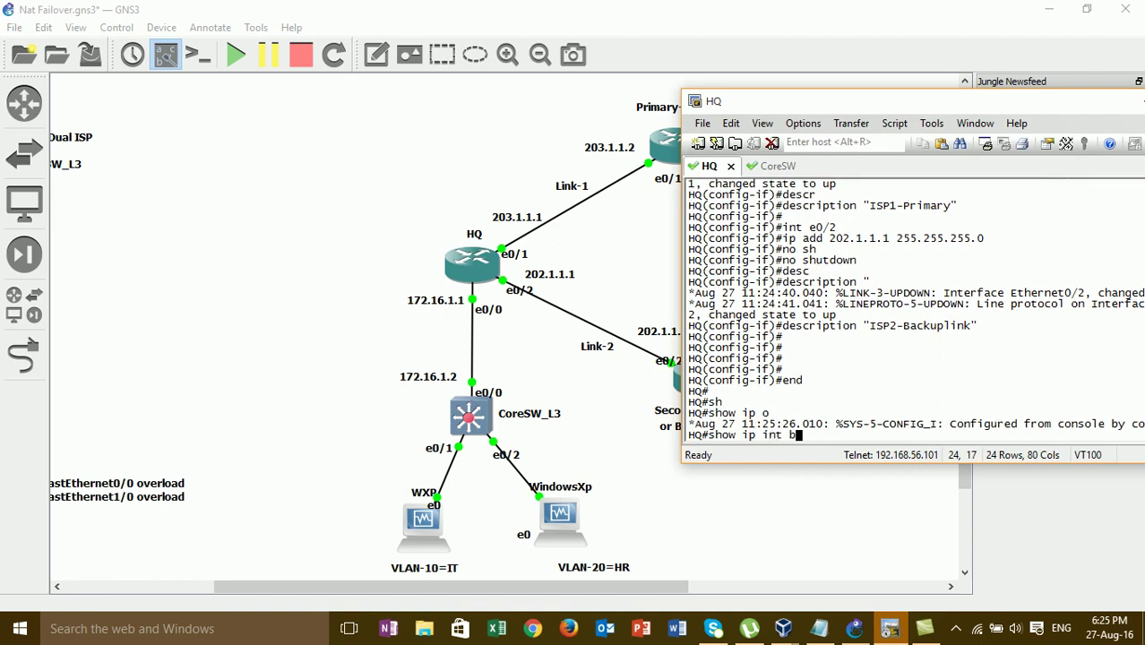
pyautogui.write(' b')
pyautogui.press('Tab')
pyautogui.press('Return')
pyautogui.press('Return')
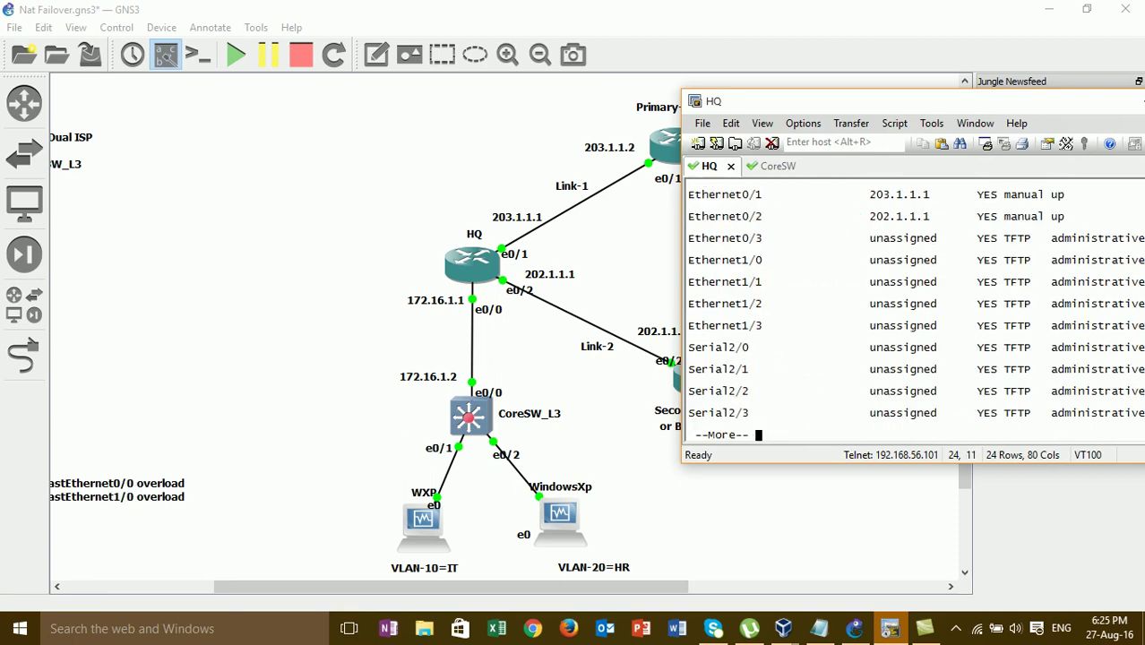
# - Review HQ's addresses 172.16.1.1, 203.1.1.1 and 202.1.1.1, then return to the topology
pyautogui.moveTo(1056, 118); pyautogui.dragTo(954, 131)
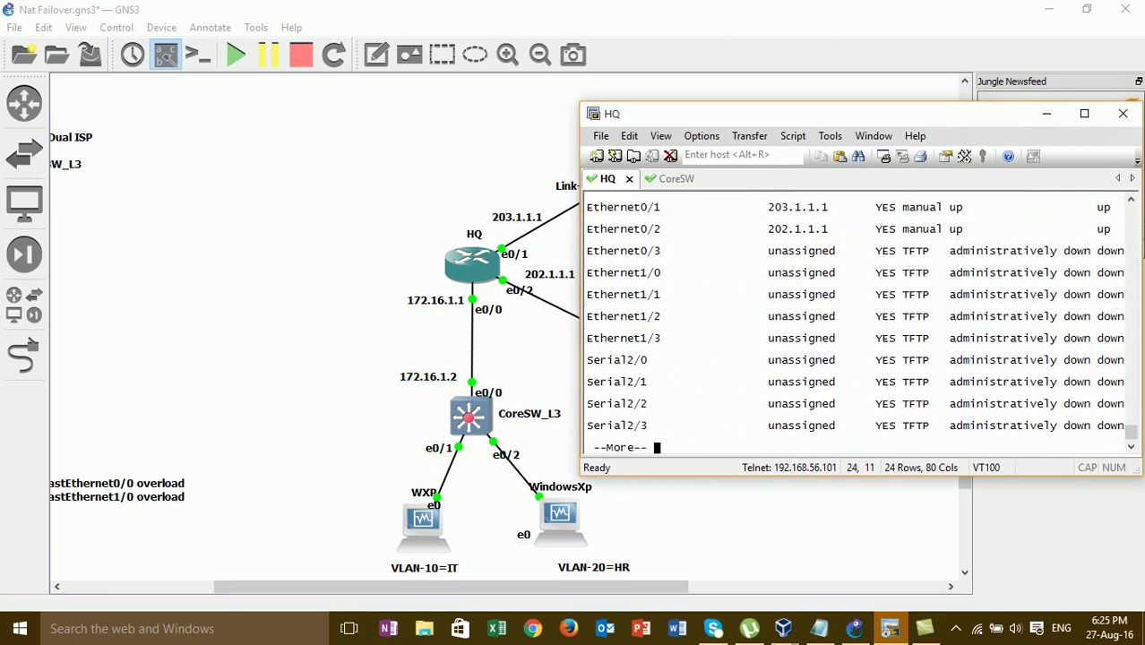
pyautogui.scroll(1, 793, 221)
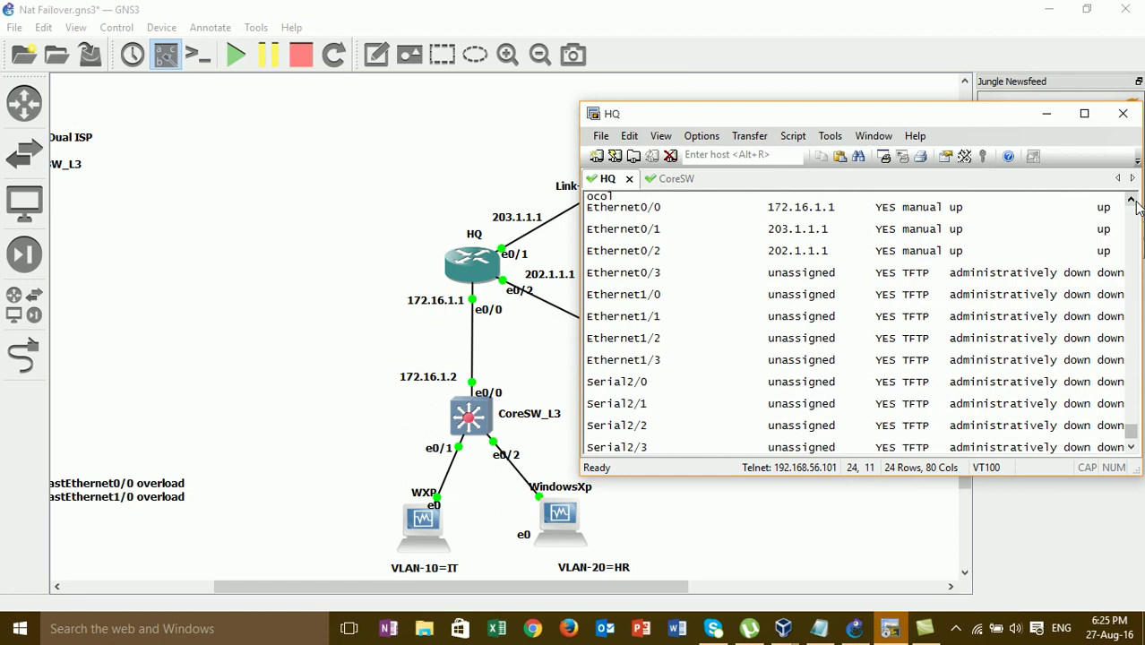
pyautogui.moveTo(769, 205); pyautogui.dragTo(849, 209)
pyautogui.click(802, 227)
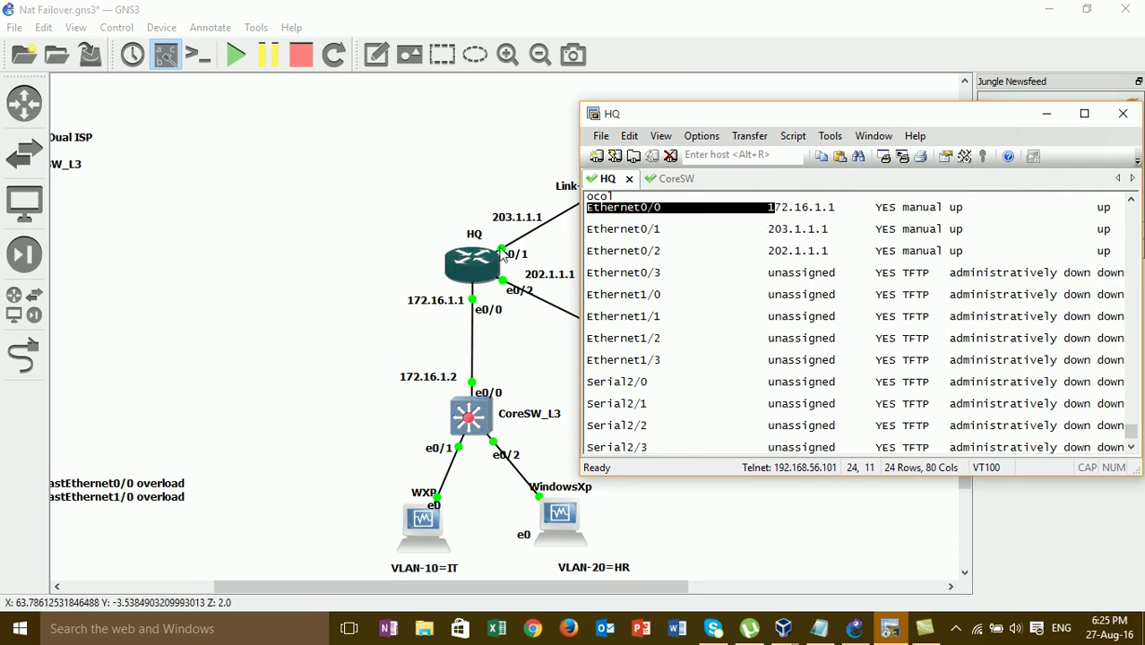
pyautogui.moveTo(768, 227); pyautogui.dragTo(838, 267)
pyautogui.click(476, 170)
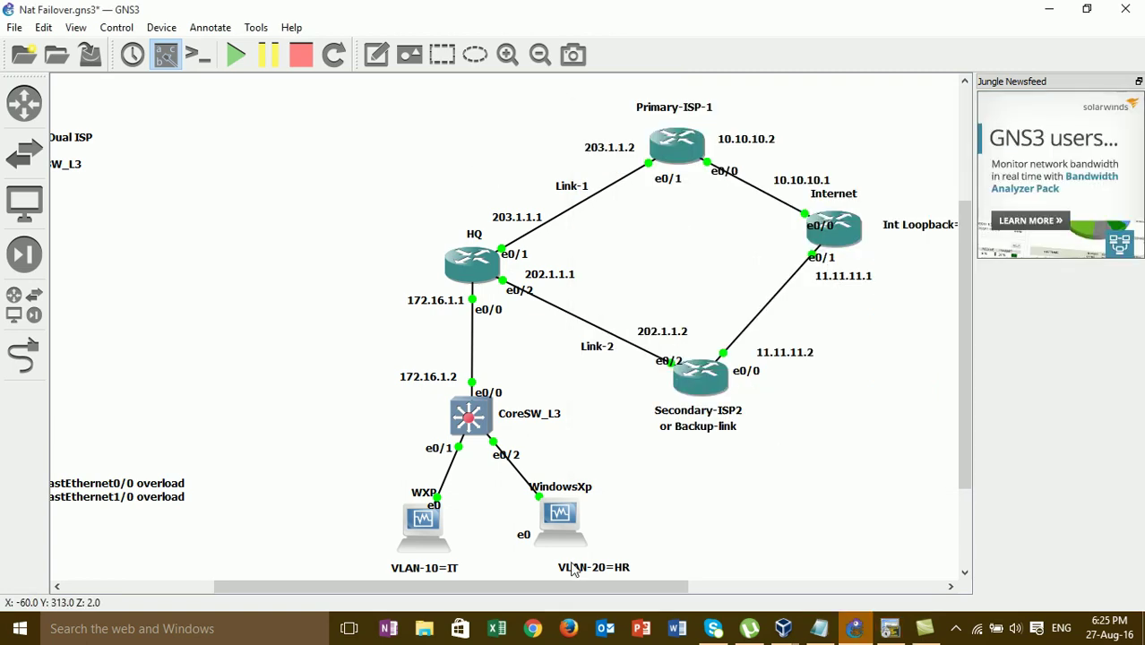
# - Scroll the canvas to the configuration steps and switch SecureCRT to the CoreSW session
pyautogui.moveTo(565, 591); pyautogui.dragTo(417, 569)
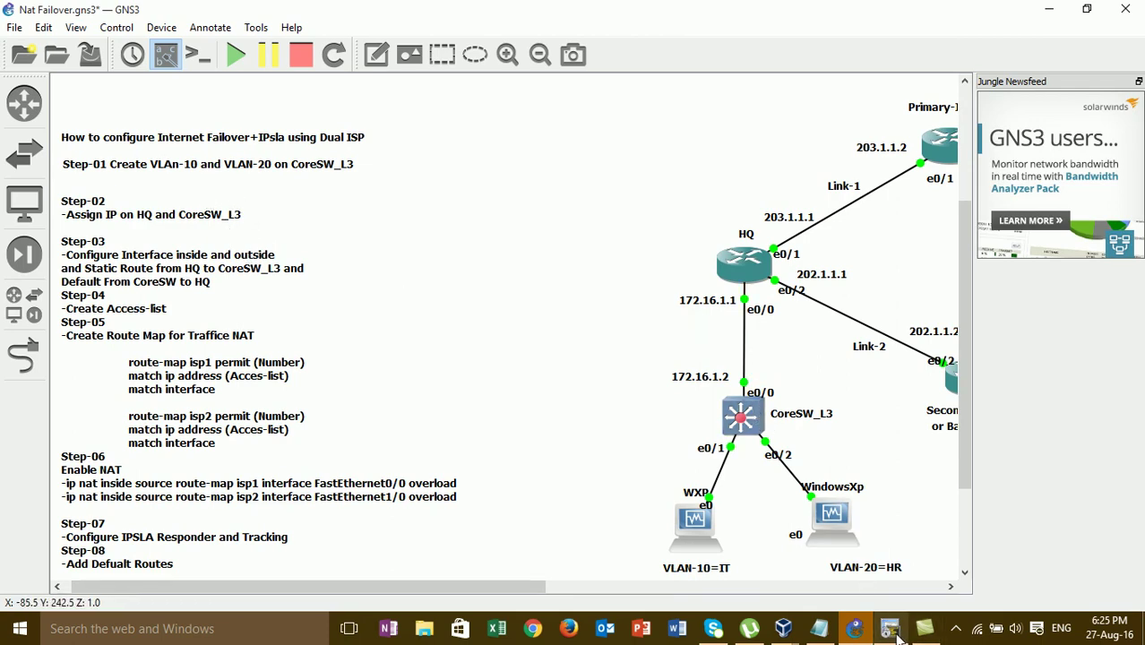
pyautogui.click(892, 552)
pyautogui.moveTo(731, 106); pyautogui.dragTo(930, 119)
pyautogui.click(866, 192)
# - Enter global configuration on CoreSW with conf t and enter ip routing
pyautogui.press('Return')
pyautogui.press('Return')
pyautogui.write('conf')
pyautogui.press('Tab')
pyautogui.write('t')
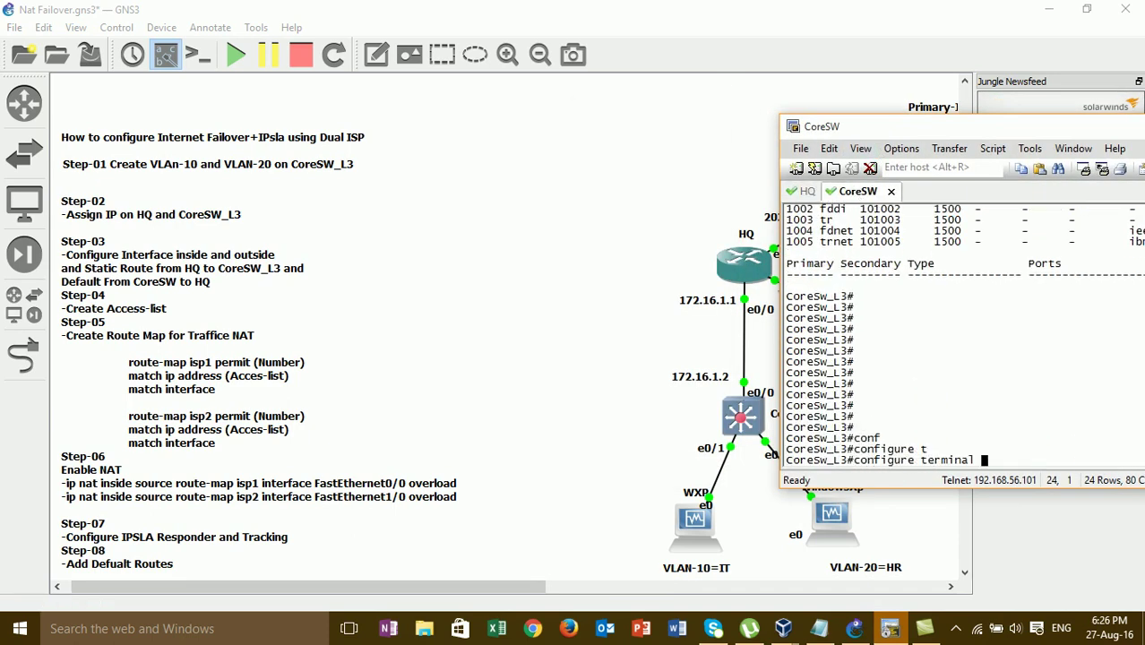
pyautogui.press('Tab')
pyautogui.press('Return')
pyautogui.press('Return')
pyautogui.write('ip ')
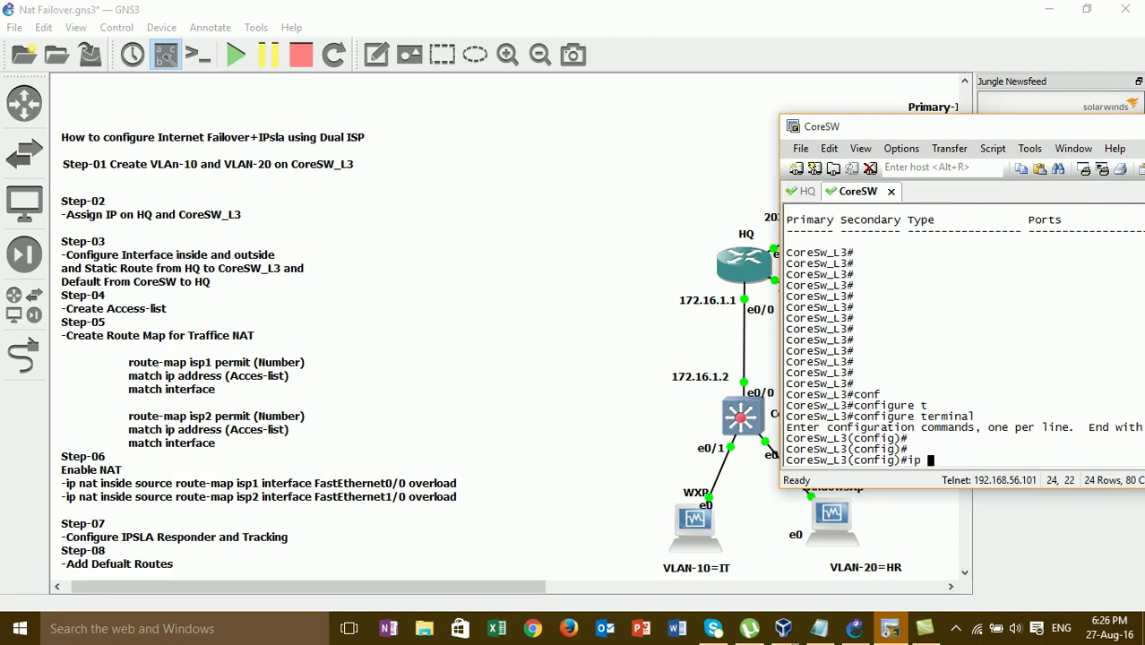
pyautogui.write('routing')
pyautogui.press('Return')
pyautogui.press('Return')
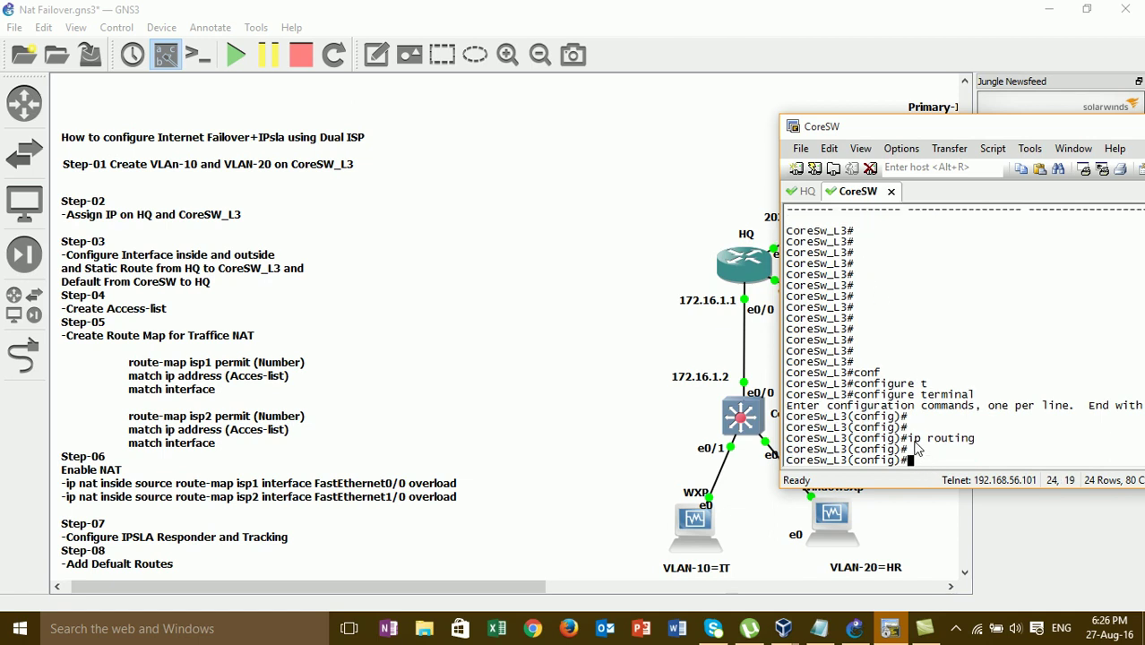
# - Highlight the ip routing command in the CoreSW console for emphasis
pyautogui.moveTo(907, 439); pyautogui.dragTo(960, 446)
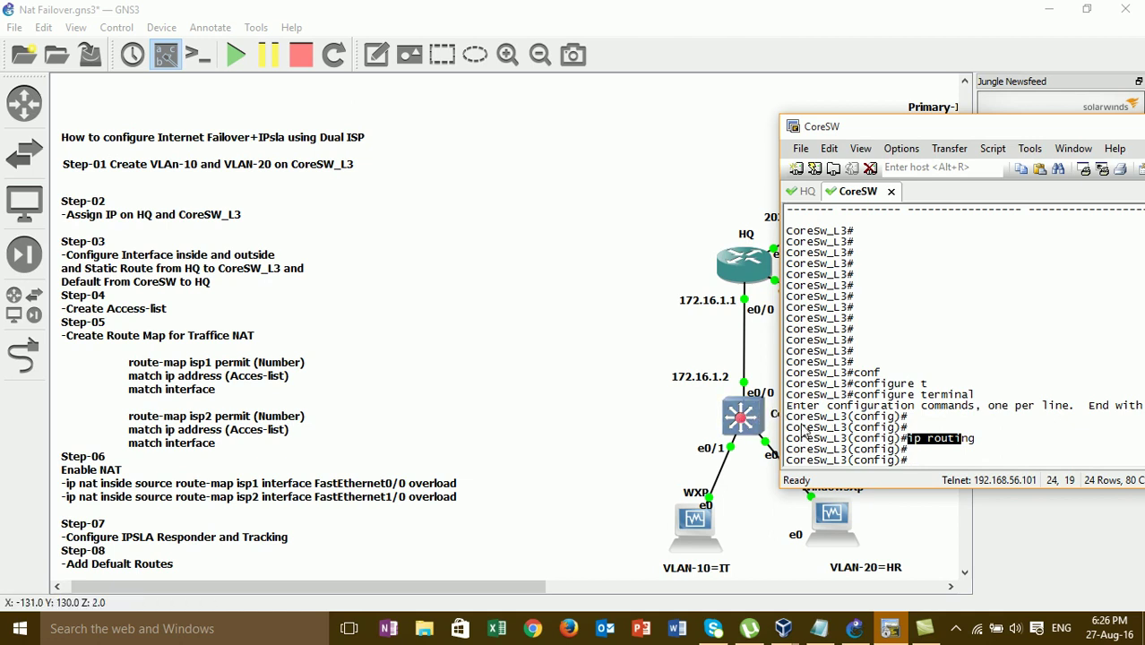
pyautogui.click(929, 451)
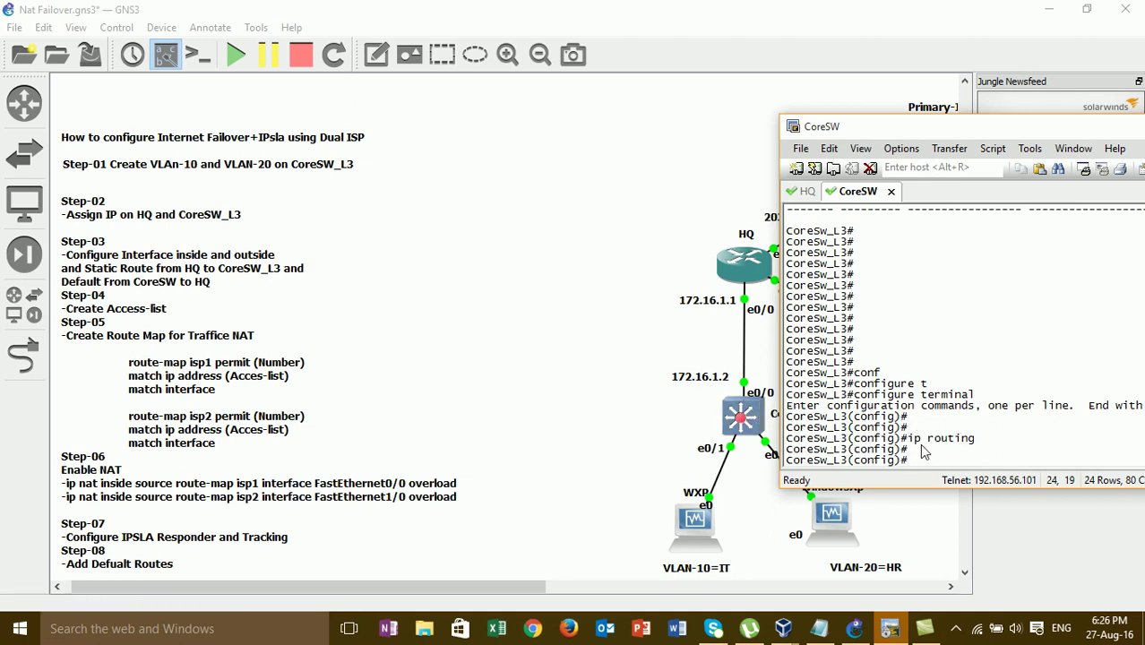
pyautogui.moveTo(908, 439); pyautogui.dragTo(976, 439)
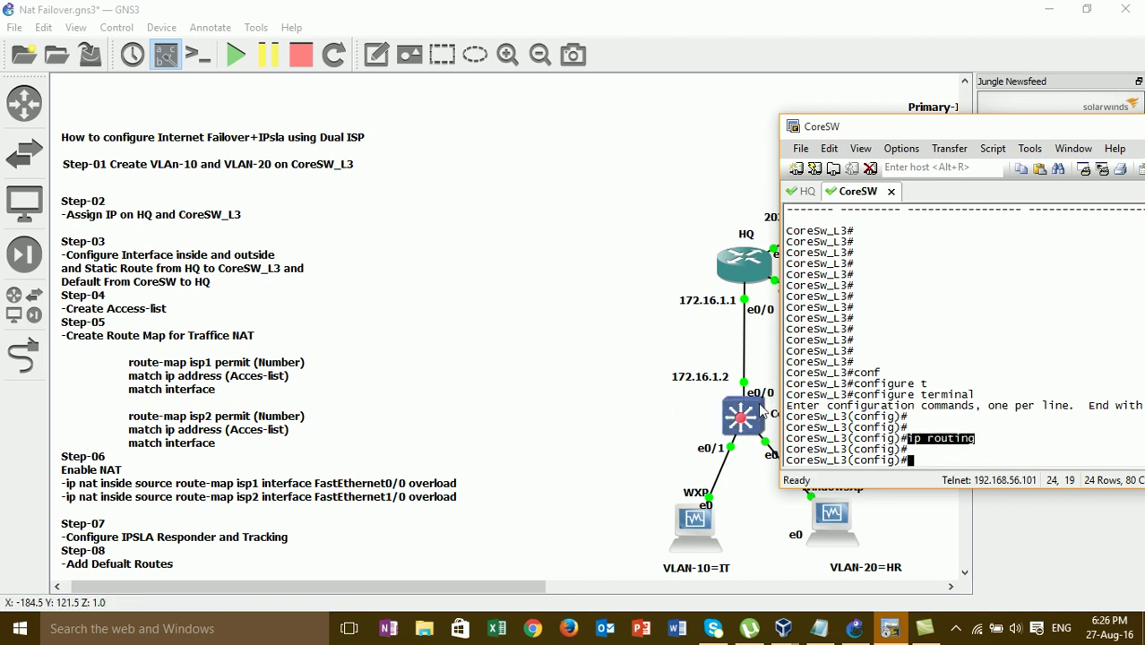
pyautogui.click(909, 461)
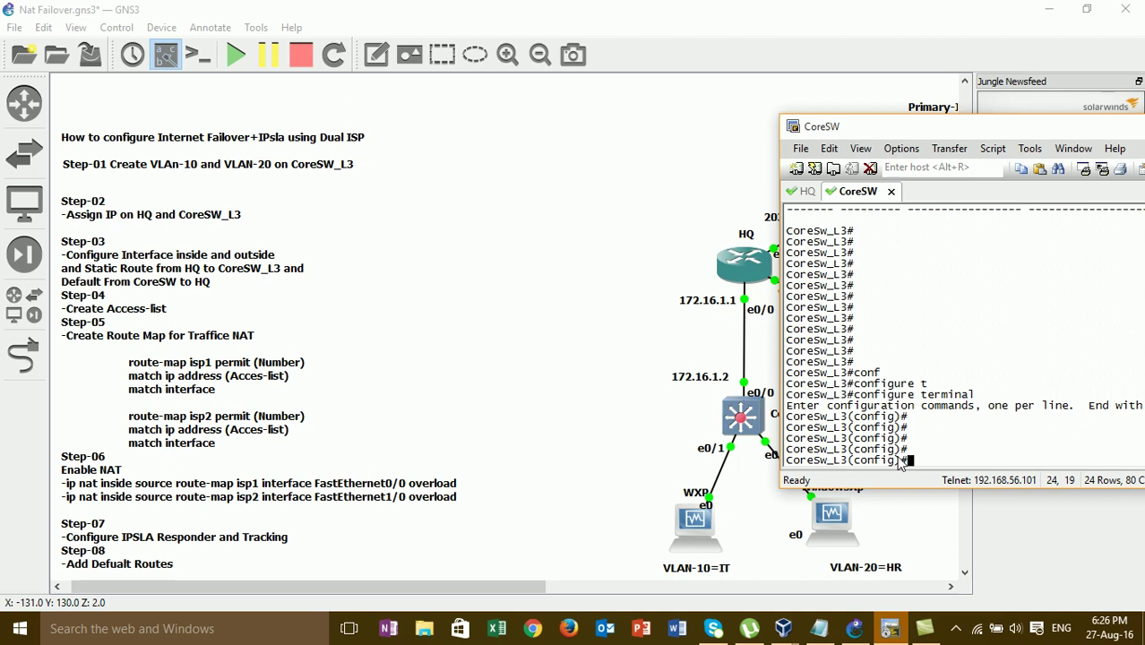
pyautogui.press('Return')
pyautogui.press('Return')
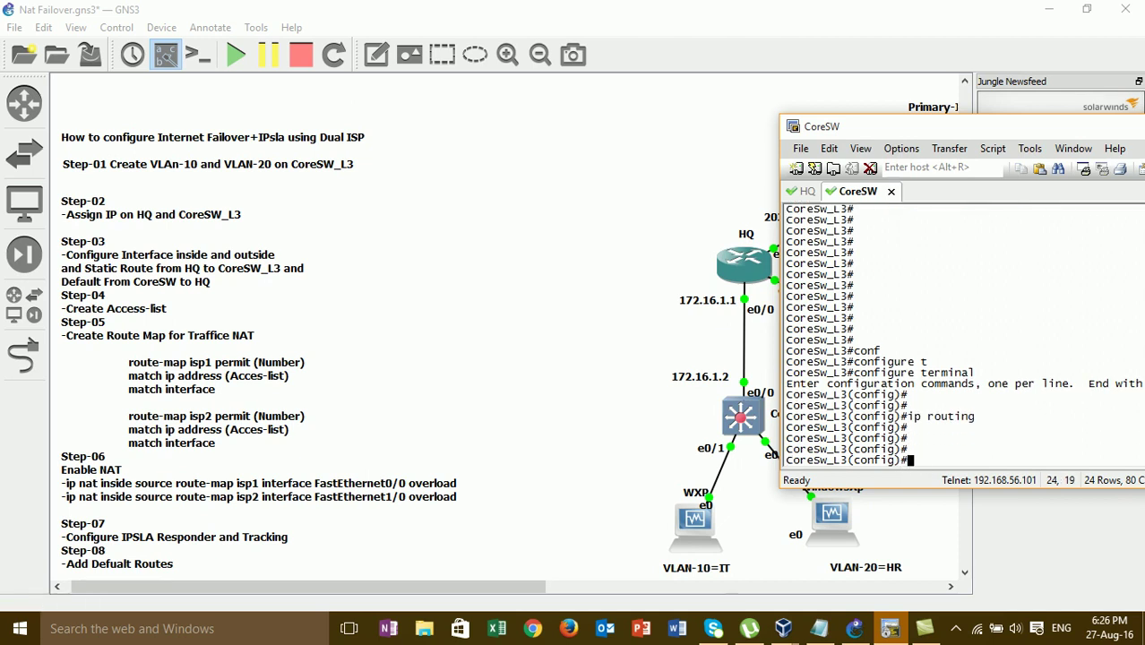
pyautogui.moveTo(913, 419); pyautogui.dragTo(975, 418)
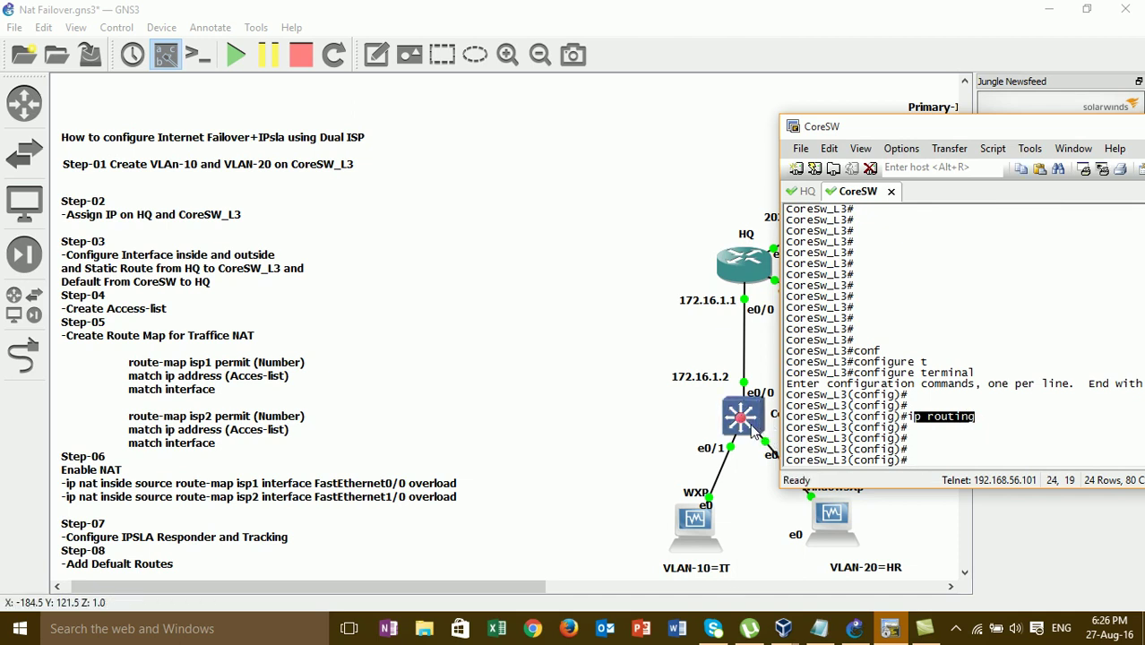
pyautogui.click(947, 435)
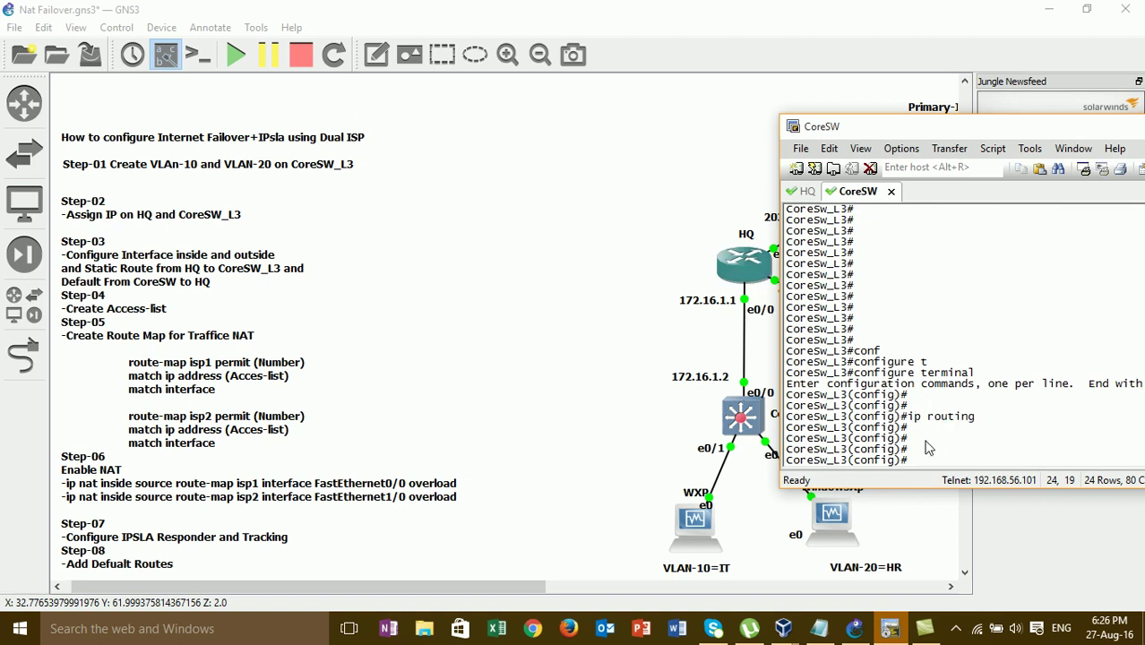
pyautogui.press('Return')
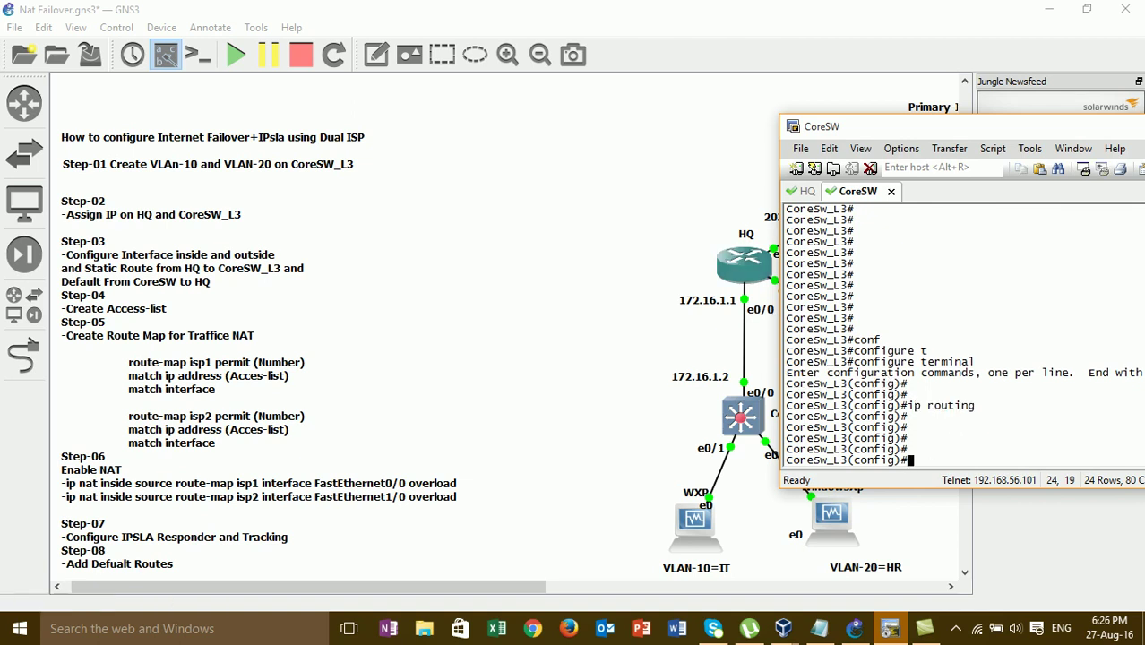
# - Give interface vlan 10 the address 192.168.10.1, enable it with no shutdown, and exit
pyautogui.write('int vl')
pyautogui.press('Return')
pyautogui.write('int vlan 10')
pyautogui.press('Return')
pyautogui.write('u')
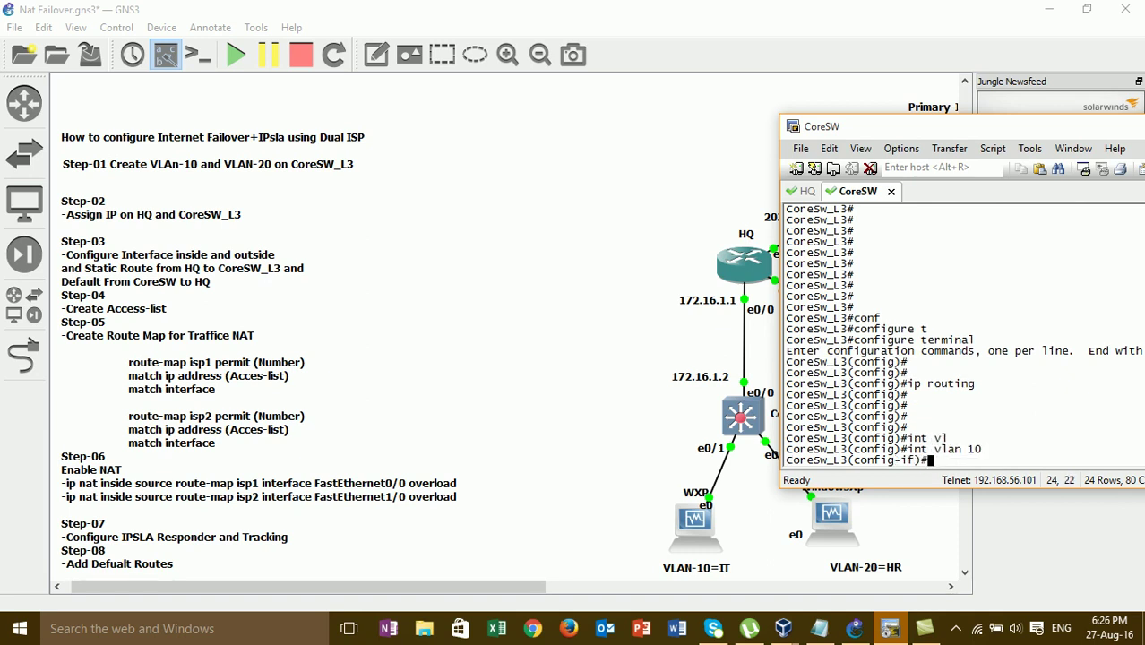
pyautogui.write('ip ad')
pyautogui.press('Tab')
pyautogui.write('192.168.')
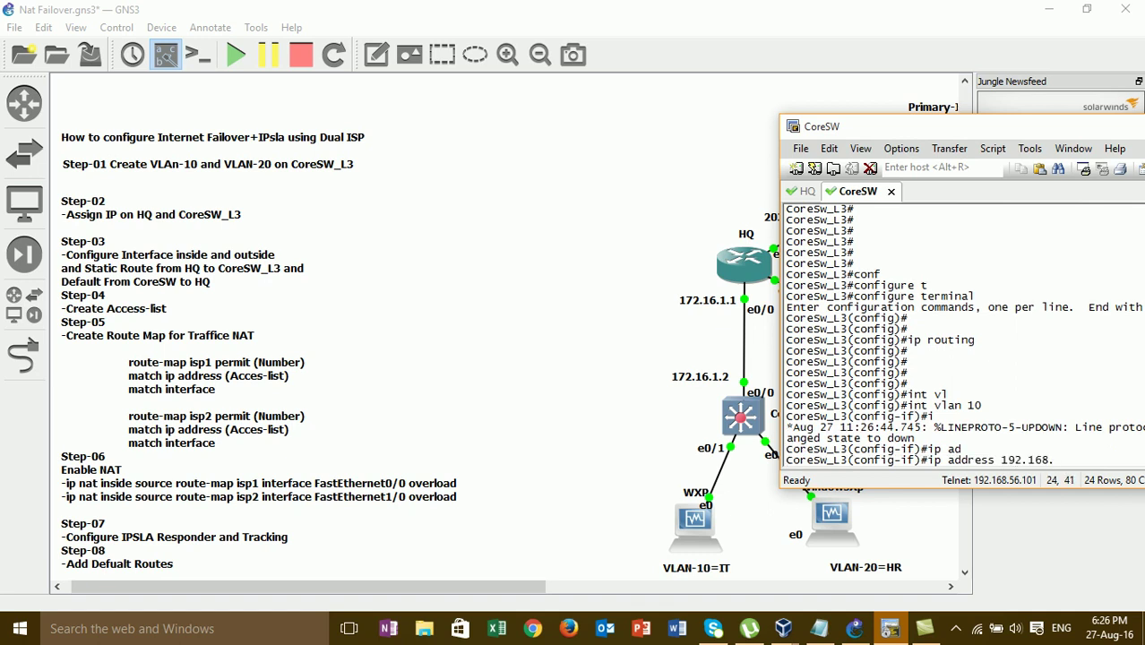
pyautogui.write('10.1 255.255.2')
pyautogui.press('Return')
pyautogui.write('no sh')
pyautogui.press('Tab')
pyautogui.press('Return')
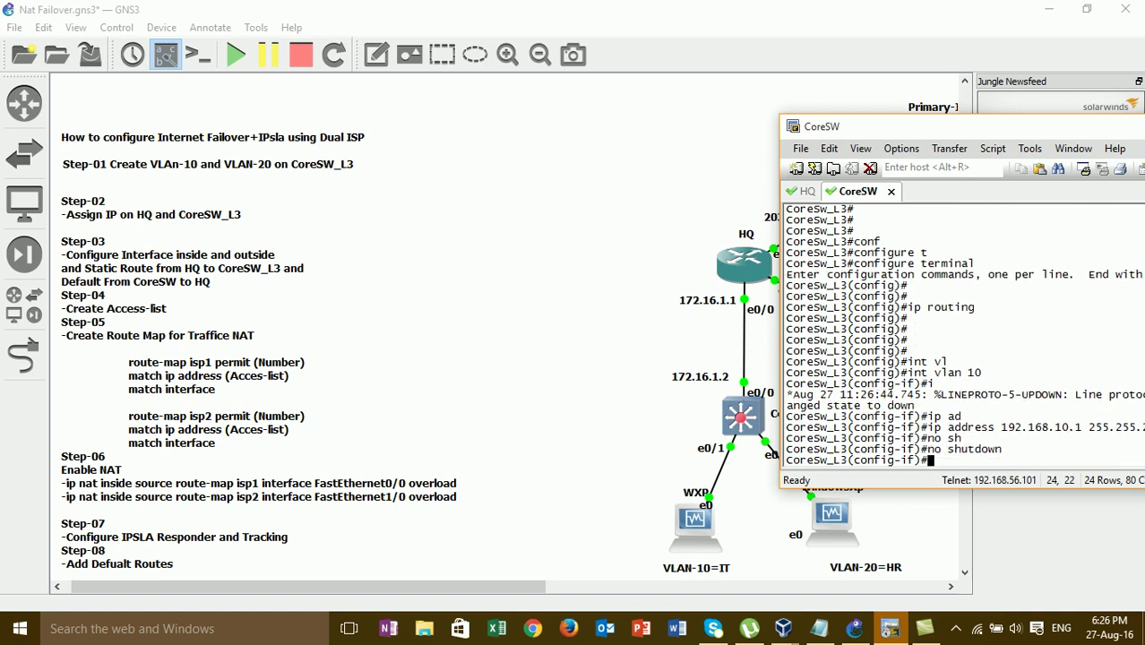
pyautogui.write('exit')
pyautogui.press('Return')
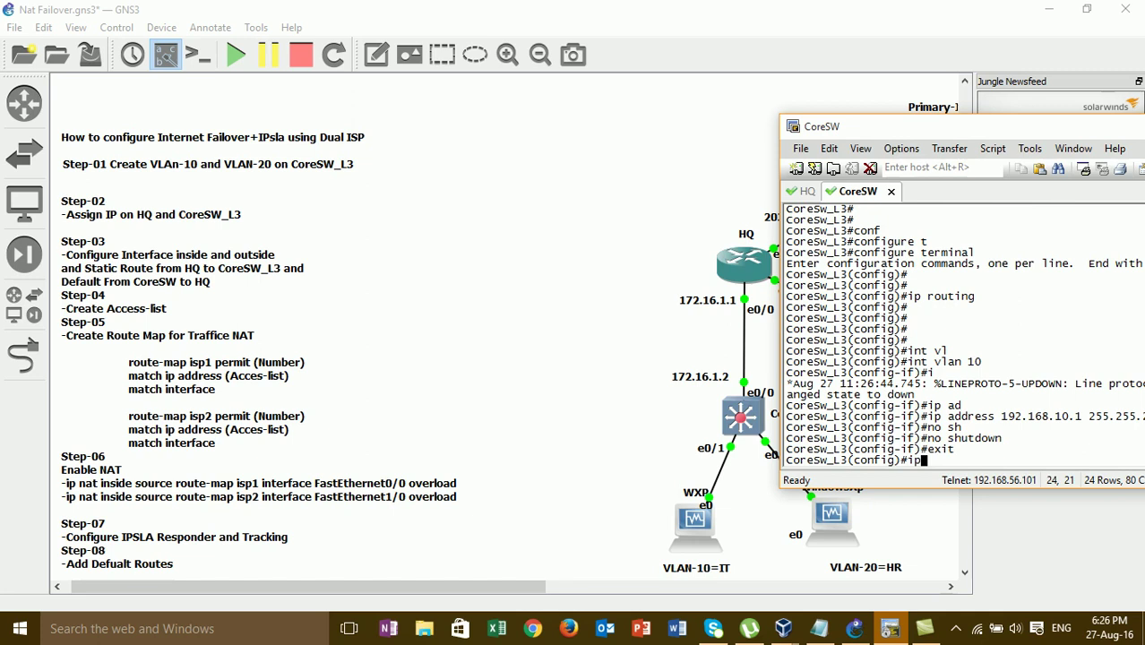
# - Give interface vlan 20 the address 192.168.20.1 255.255.255.0, enable it, and exit
pyautogui.write('a')
pyautogui.press('BackSpace')
pyautogui.press('BackSpace')
pyautogui.press('BackSpace')
pyautogui.press('BackSpace')
pyautogui.press('BackSpace')
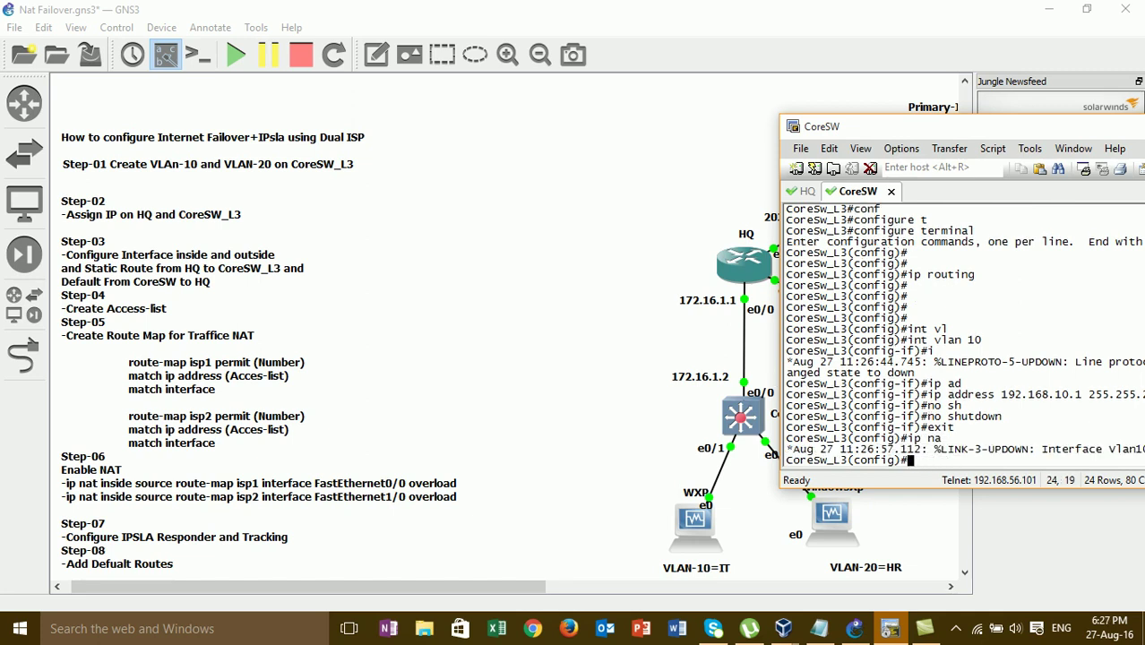
pyautogui.write('int vla')
pyautogui.press('Tab')
pyautogui.write('20')
pyautogui.press('Return')
pyautogui.write('ip add')
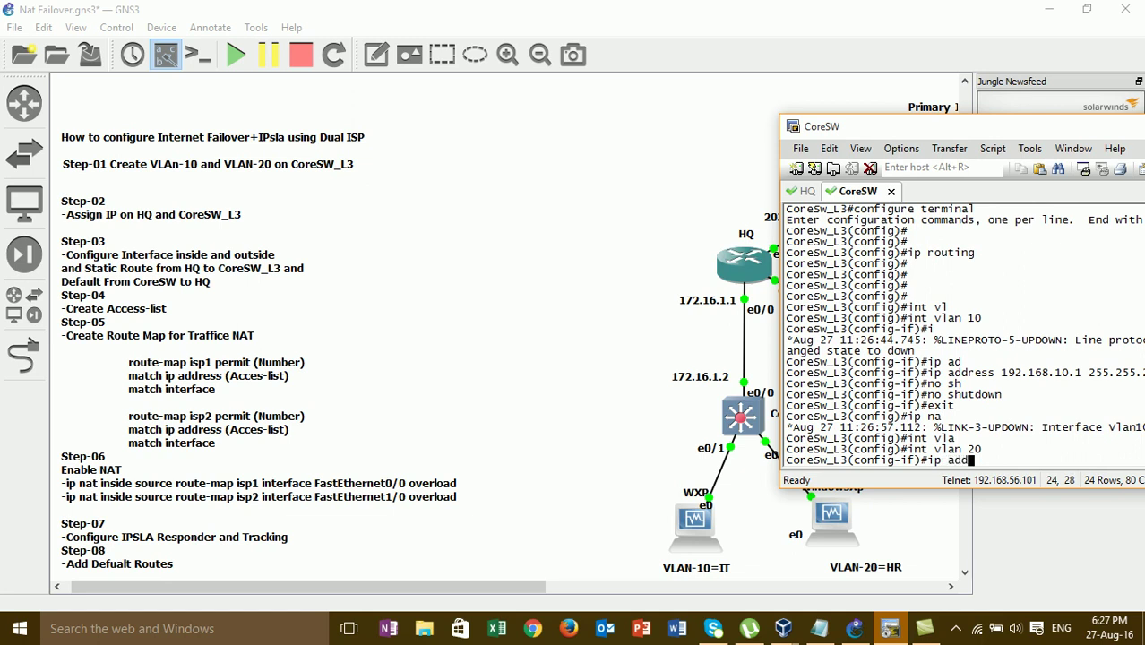
pyautogui.press('Tab')
pyautogui.write('192.168')
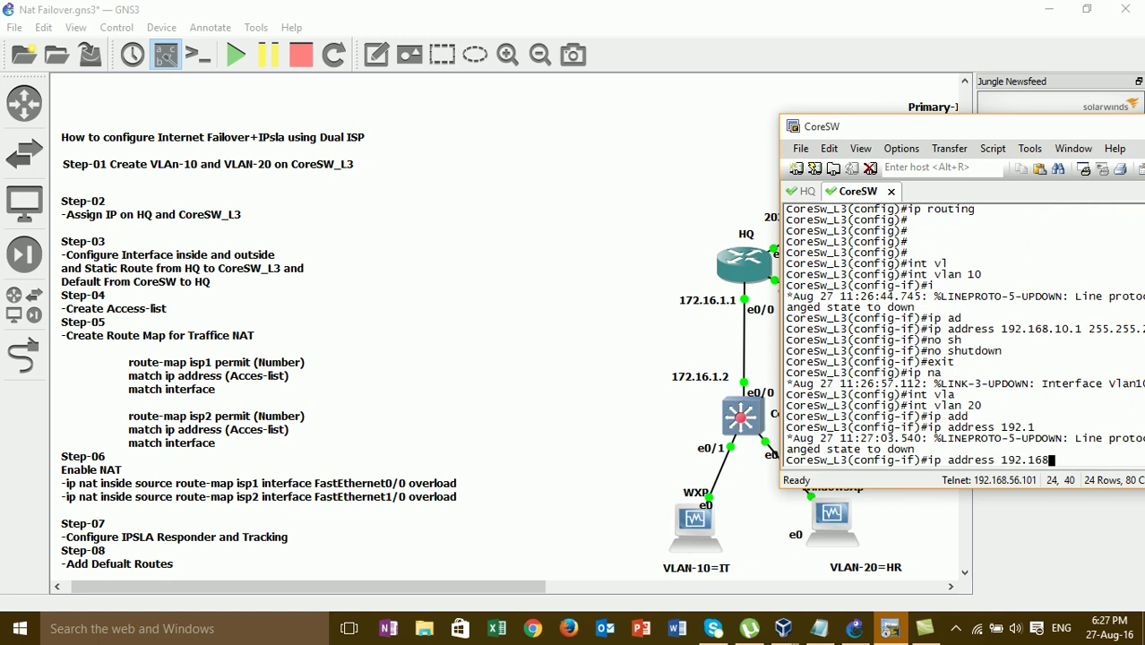
pyautogui.write('.20.1 255.255.255.0')
pyautogui.press('Return')
pyautogui.write('no sh')
pyautogui.press('Tab')
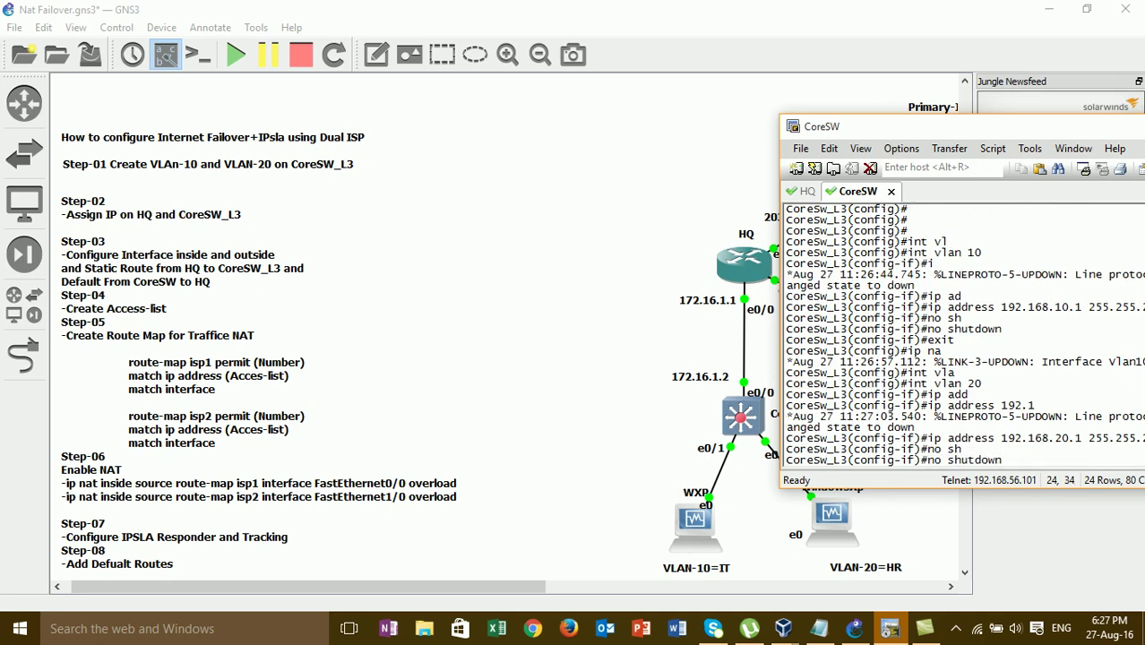
pyautogui.press('Return')
pyautogui.press('Return')
pyautogui.press('Return')
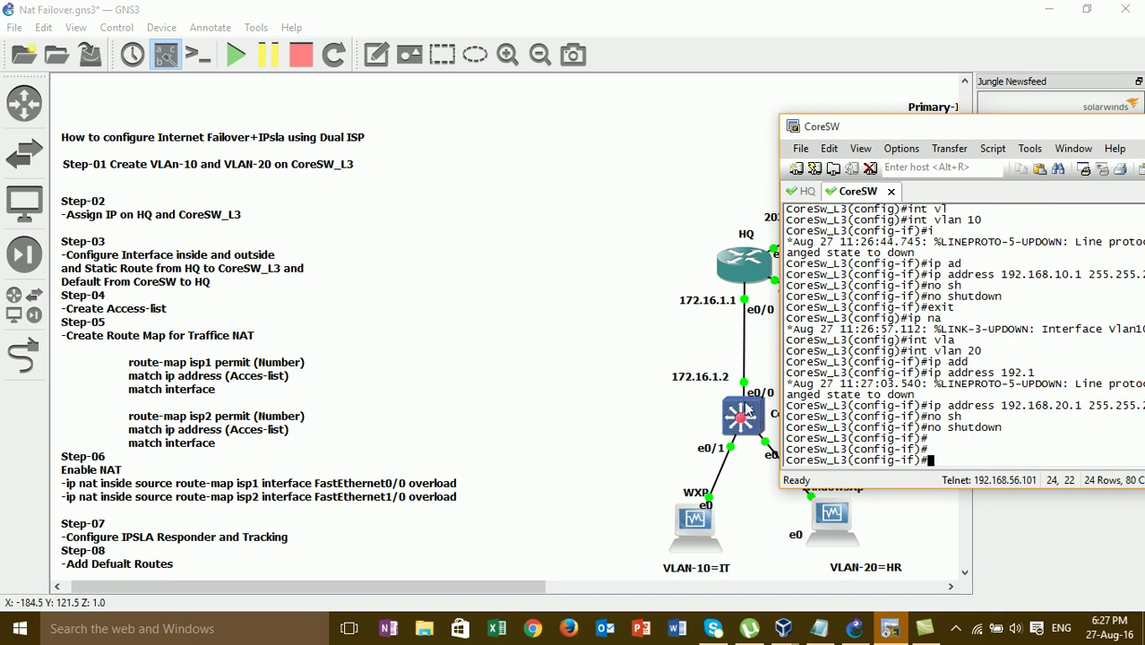
pyautogui.write('exit')
pyautogui.press('Return')
pyautogui.write('int e0/0')
# - Enter CoreSW interface e0/0 and attempt an IP address, which is rejected as invalid
pyautogui.press('Return')
pyautogui.write('ip ad')
pyautogui.press('Tab')
pyautogui.press('Tab')
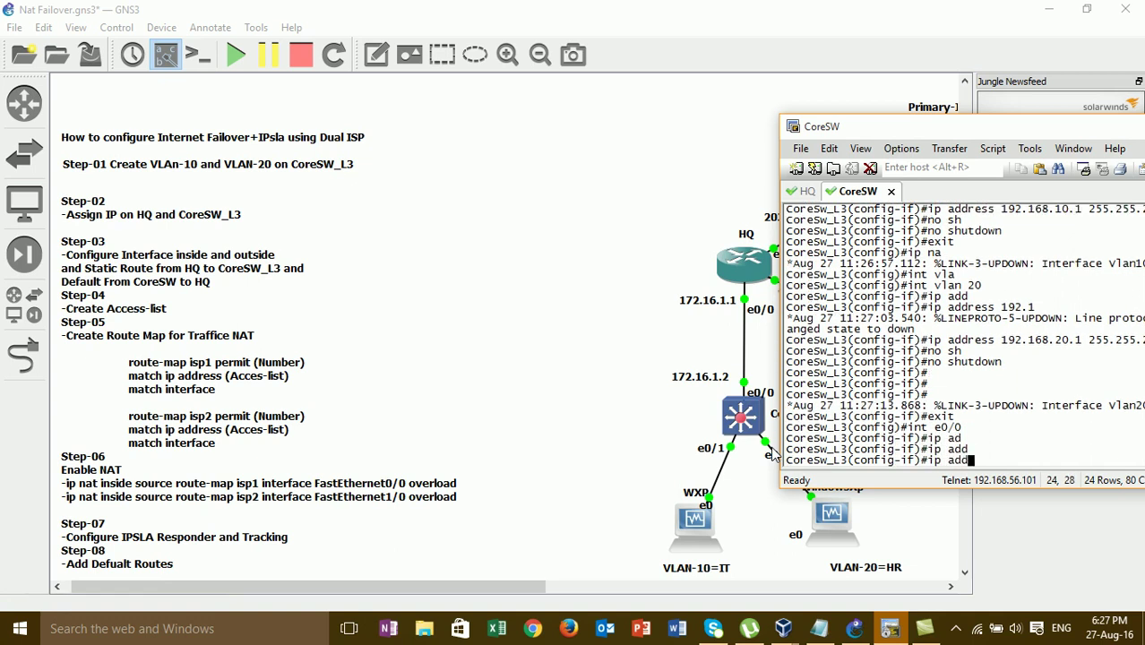
pyautogui.write('172.16.1.12 255.255.255.0')
pyautogui.press('Return')
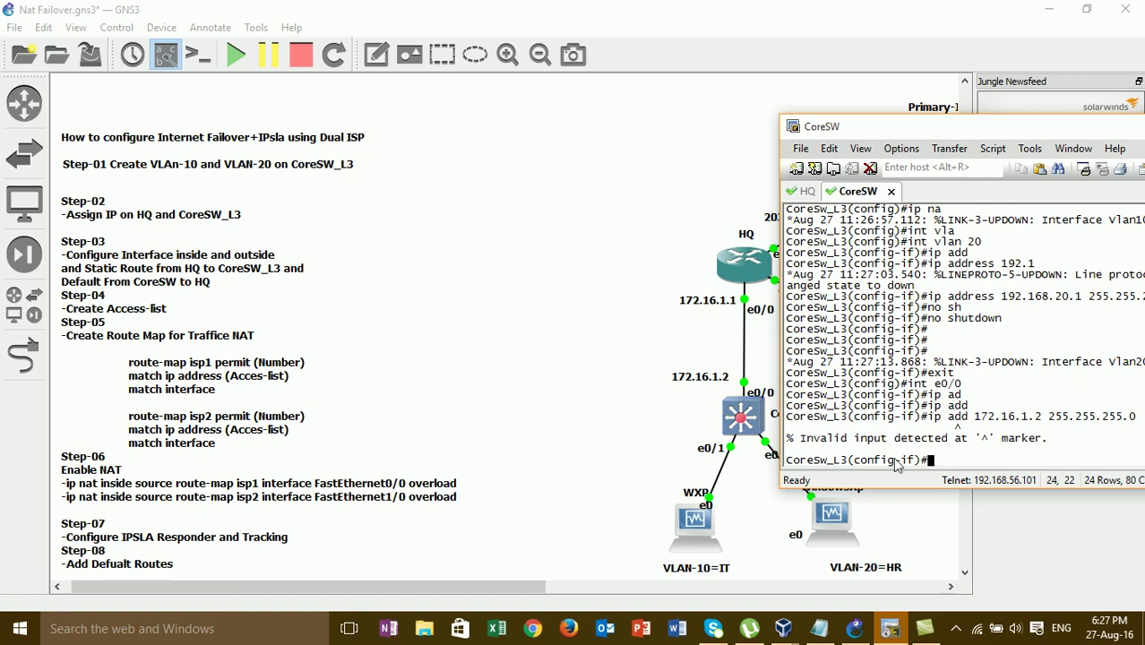
pyautogui.moveTo(937, 426); pyautogui.dragTo(1094, 421)
pyautogui.doubleClick(1085, 418)
# - Convert e0/0 into a routed port with no switchport
pyautogui.write('no sw')
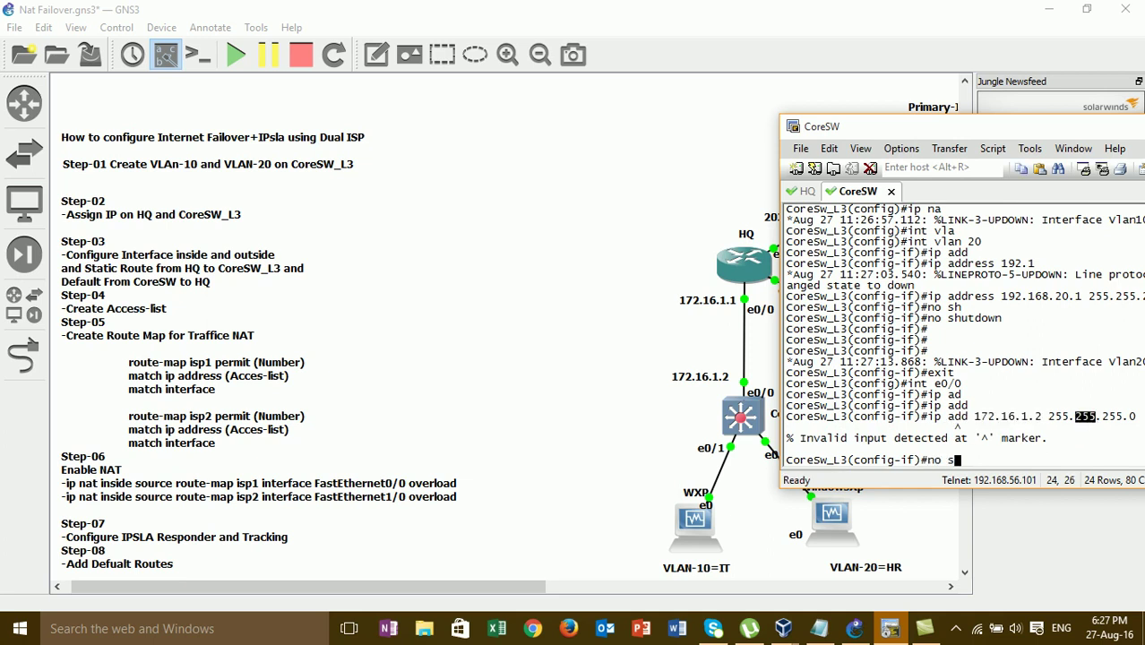
pyautogui.press('Tab')
pyautogui.write('wi')
pyautogui.press('Tab')
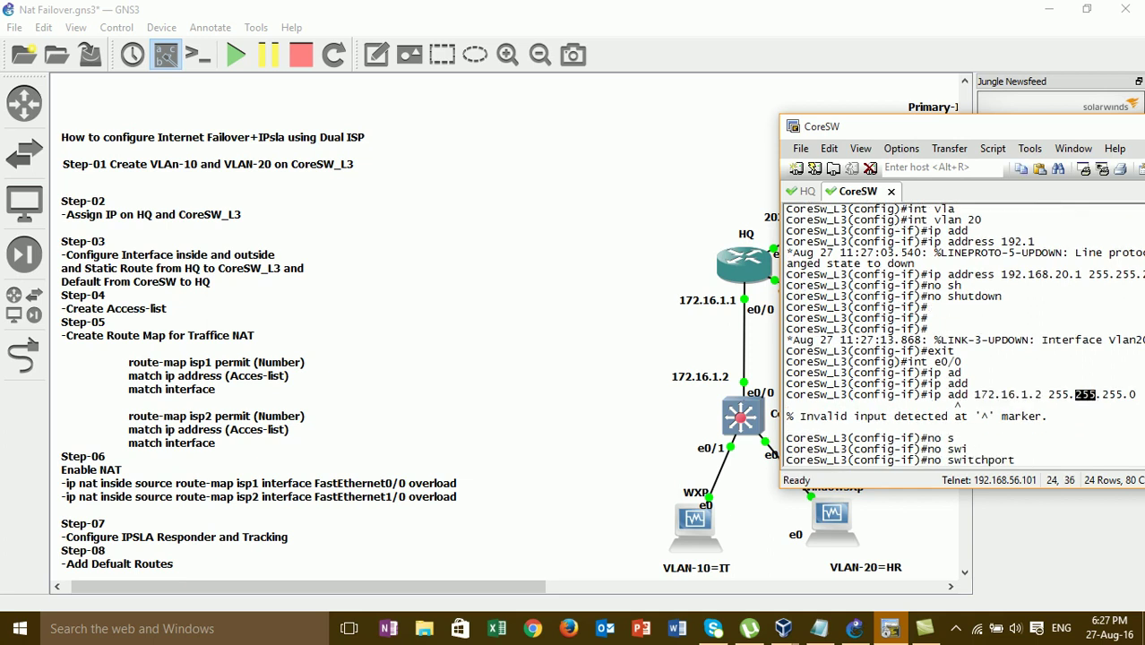
pyautogui.press('Return')
pyautogui.press('Return')
# - Assign e0/0 address 172.16.1.2 255.255.255.0, bring it up, and end configuration
pyautogui.write('ip ad')
pyautogui.press('Tab')
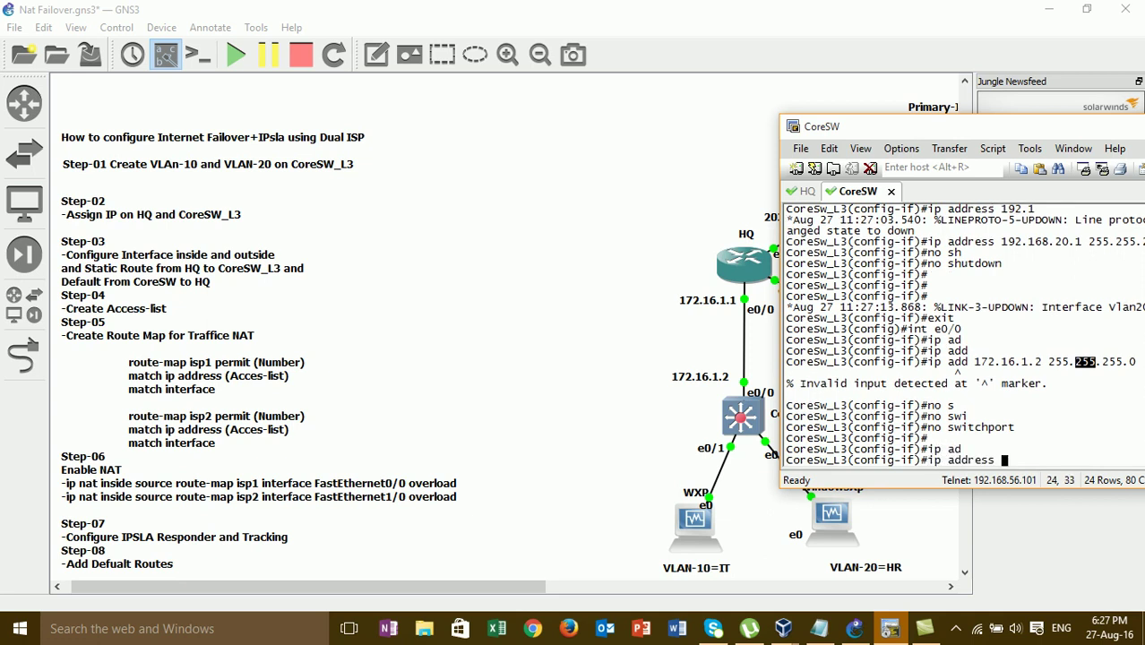
pyautogui.write('192.1')
pyautogui.press('BackSpace')
pyautogui.press('BackSpace')
pyautogui.press('BackSpace')
pyautogui.press('BackSpace')
pyautogui.press('BackSpace')
pyautogui.write('172.16.1.2 25')
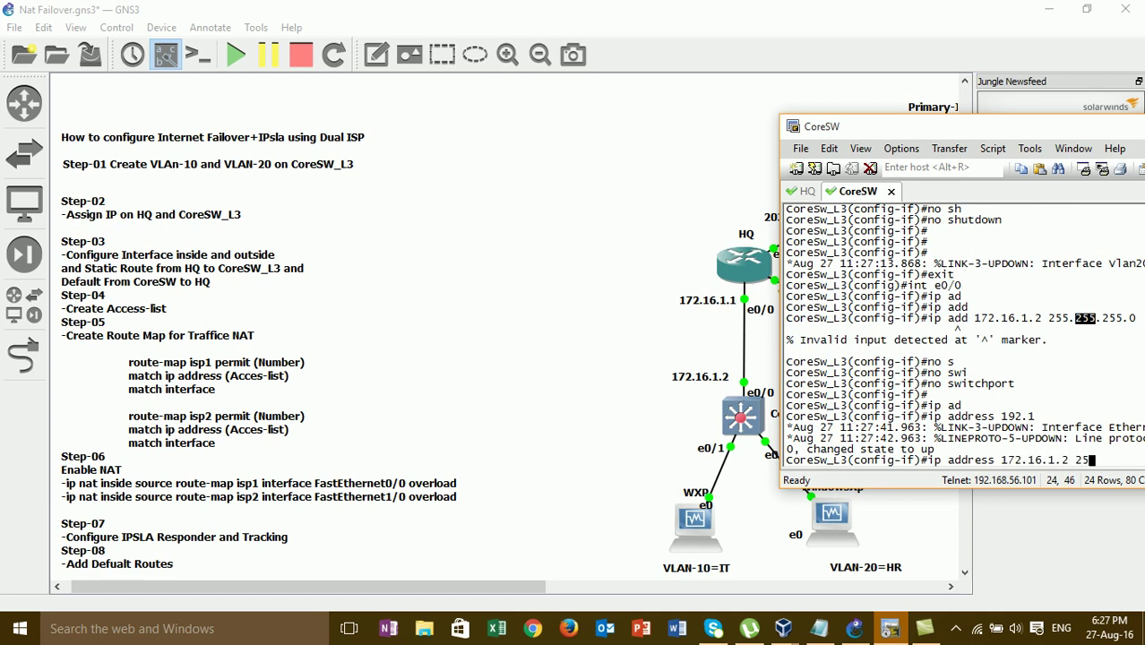
pyautogui.write('5.255')
pyautogui.press('Return')
pyautogui.write('no sh')
pyautogui.press('Tab')
pyautogui.press('Return')
pyautogui.press('Return')
pyautogui.press('Return')
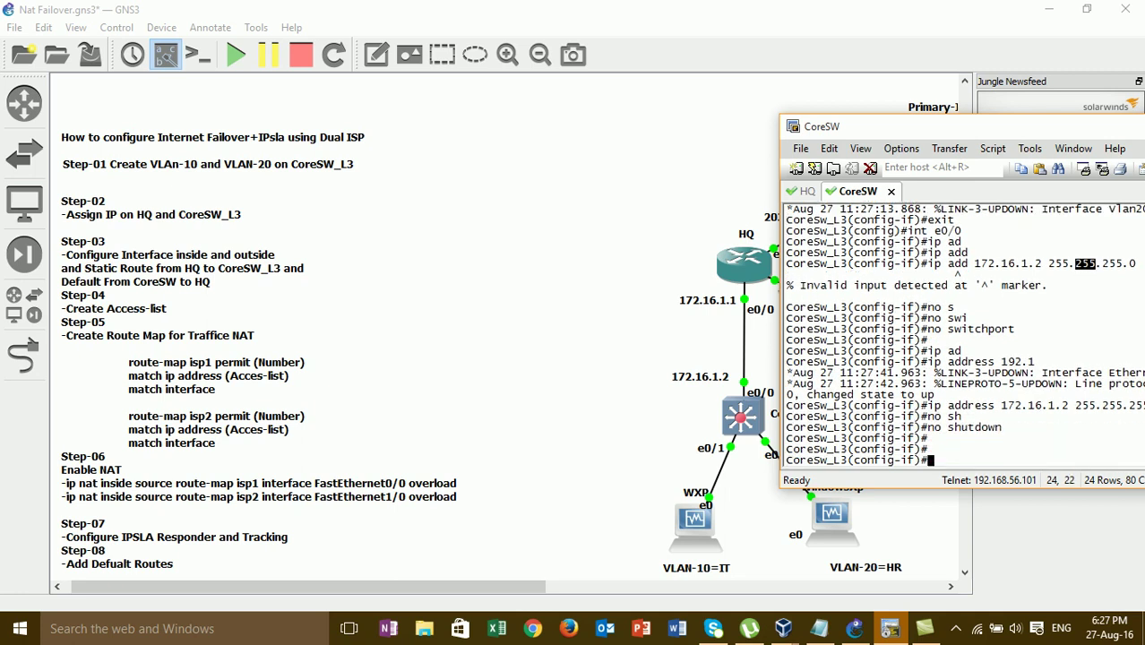
pyautogui.write('end')
pyautogui.press('Return')
# - Ping HQ at 172.16.1.1 from CoreSW and confirm 100 percent success
pyautogui.press('Return')
pyautogui.write('ping ')
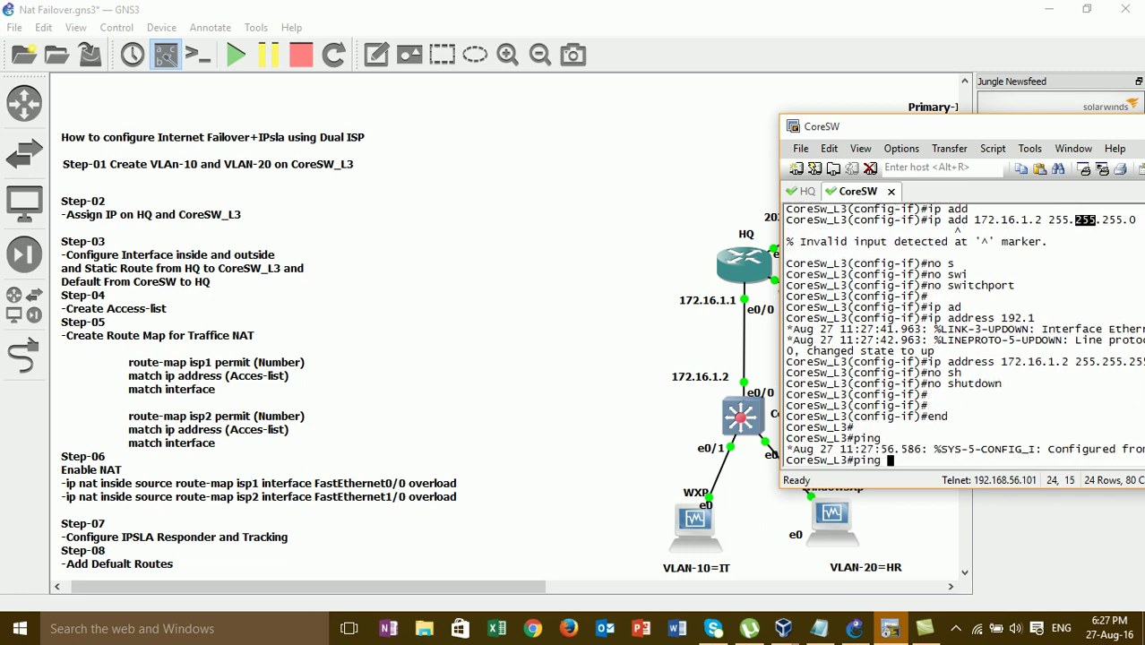
pyautogui.write('172.16.11.')
pyautogui.press('BackSpace')
pyautogui.press('BackSpace')
pyautogui.write('.1')
pyautogui.press('Return')
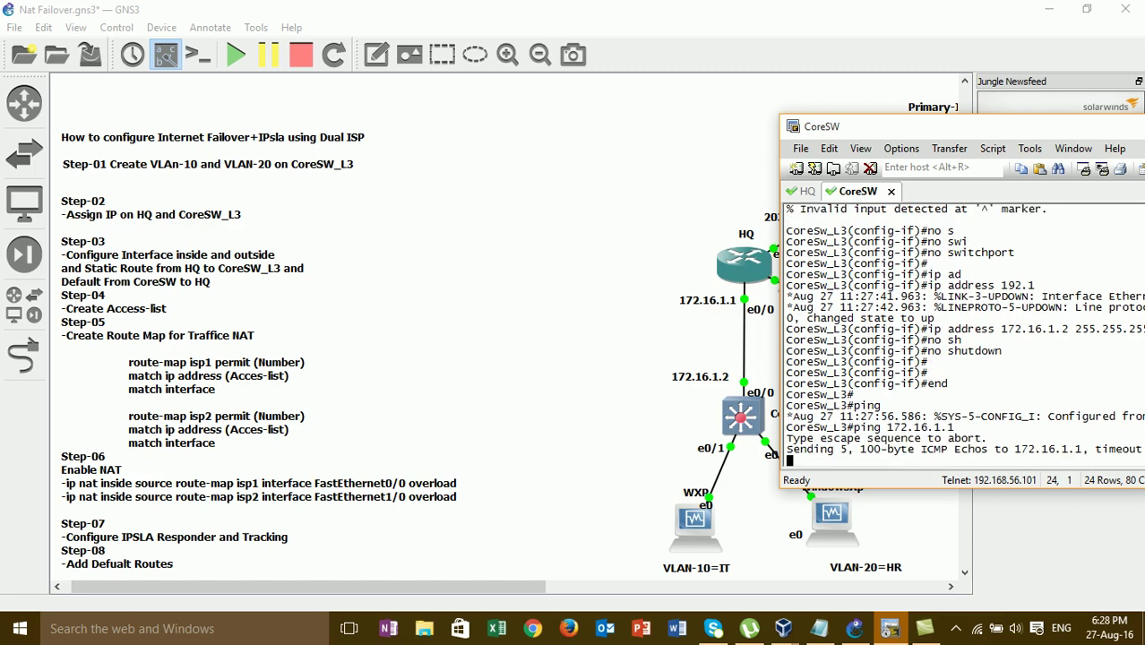
pyautogui.write('ping 172.16.1.1')
pyautogui.press('Return')
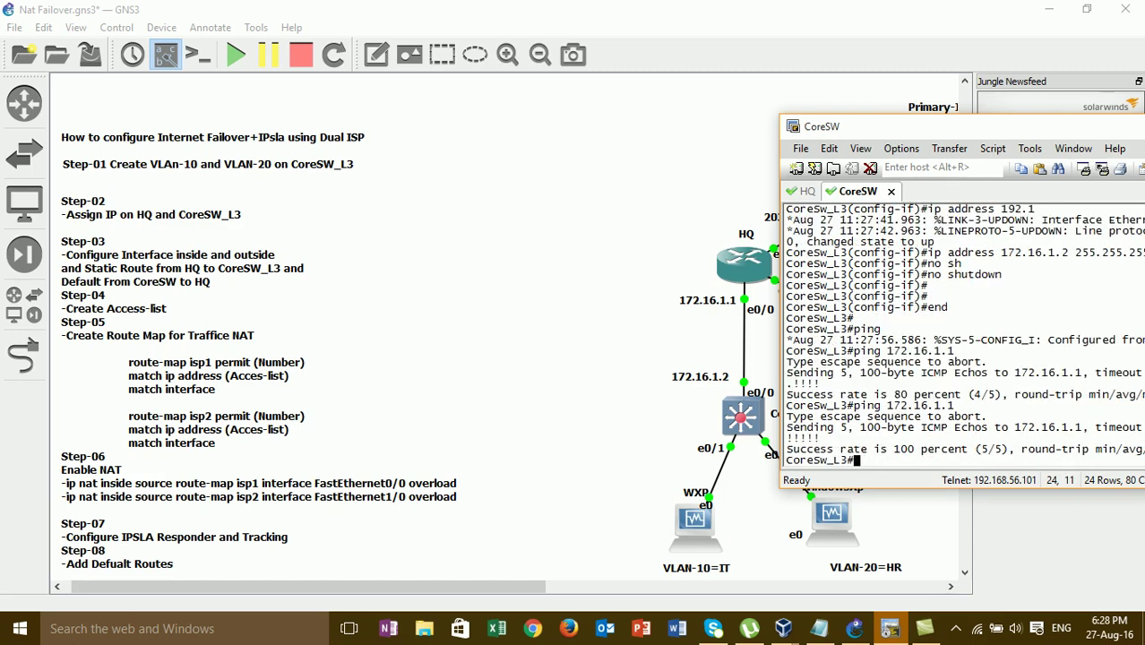
pyautogui.moveTo(882, 449); pyautogui.dragTo(932, 468)
pyautogui.click(932, 468)
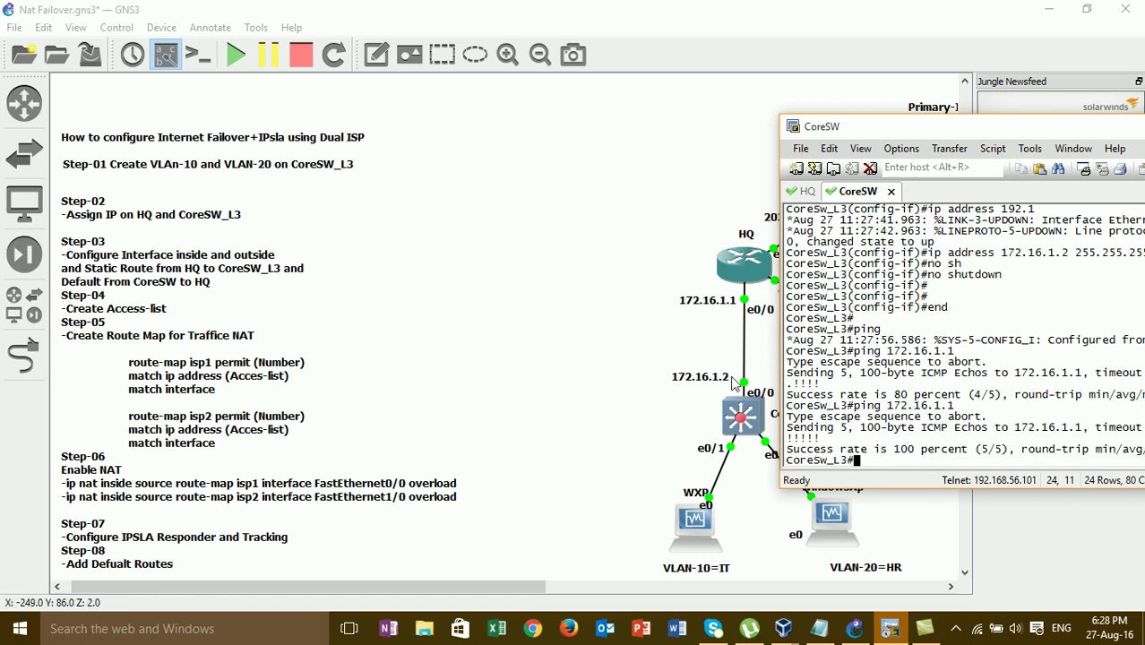
# - Run show ip interface vlan 10 and confirm the address 192.168.10.1/24
pyautogui.write('sh')
pyautogui.press('Return')
pyautogui.write('show ')
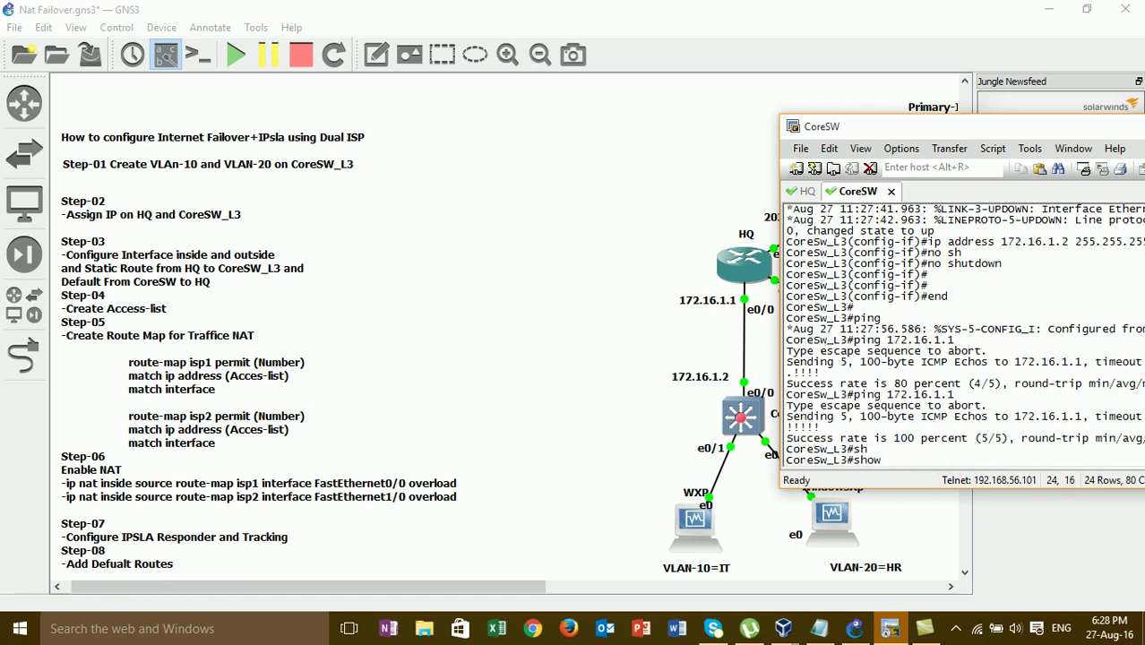
pyautogui.write('ip int bvlan')
pyautogui.press('Return')
pyautogui.press('Up')
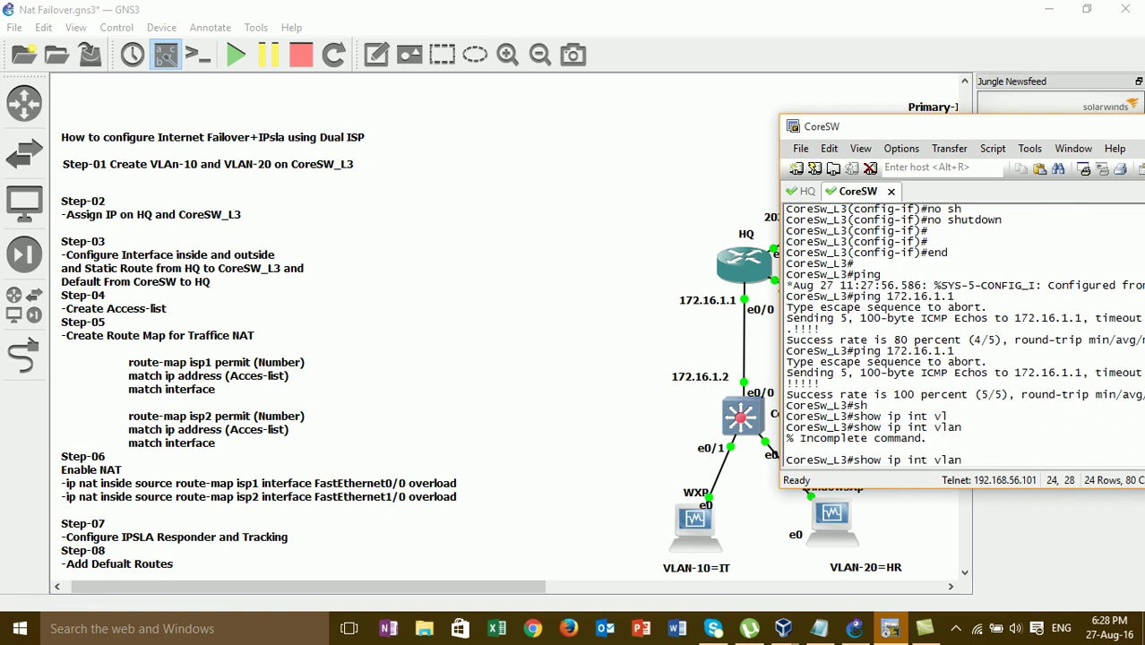
pyautogui.write('10')
pyautogui.press('Return')
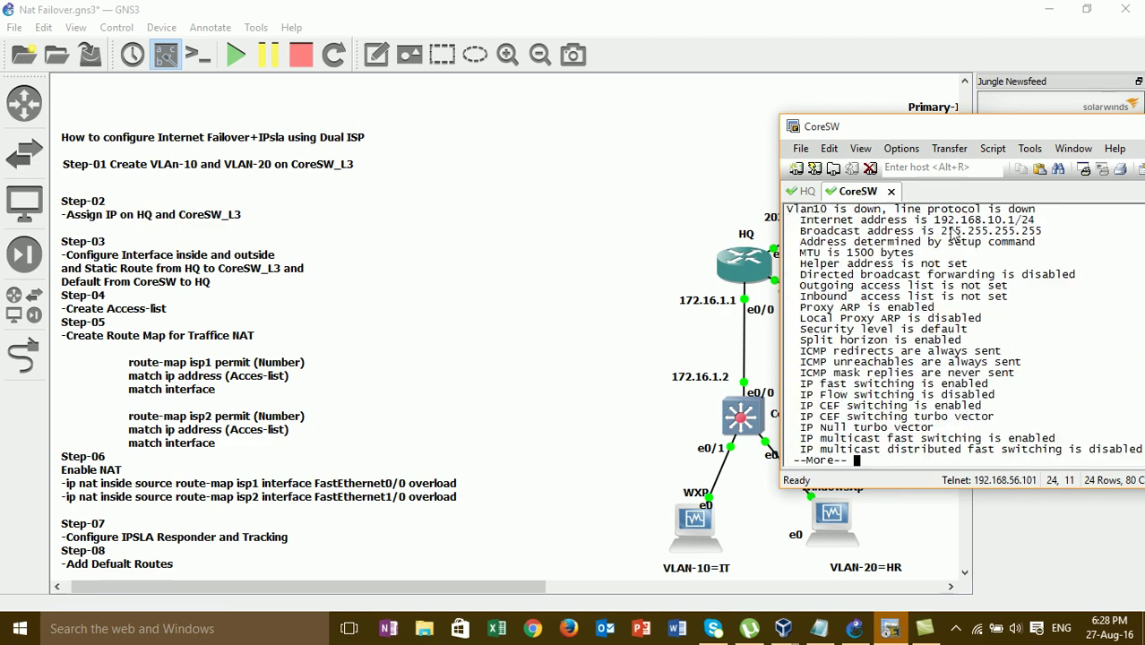
pyautogui.moveTo(934, 220); pyautogui.dragTo(1022, 223)
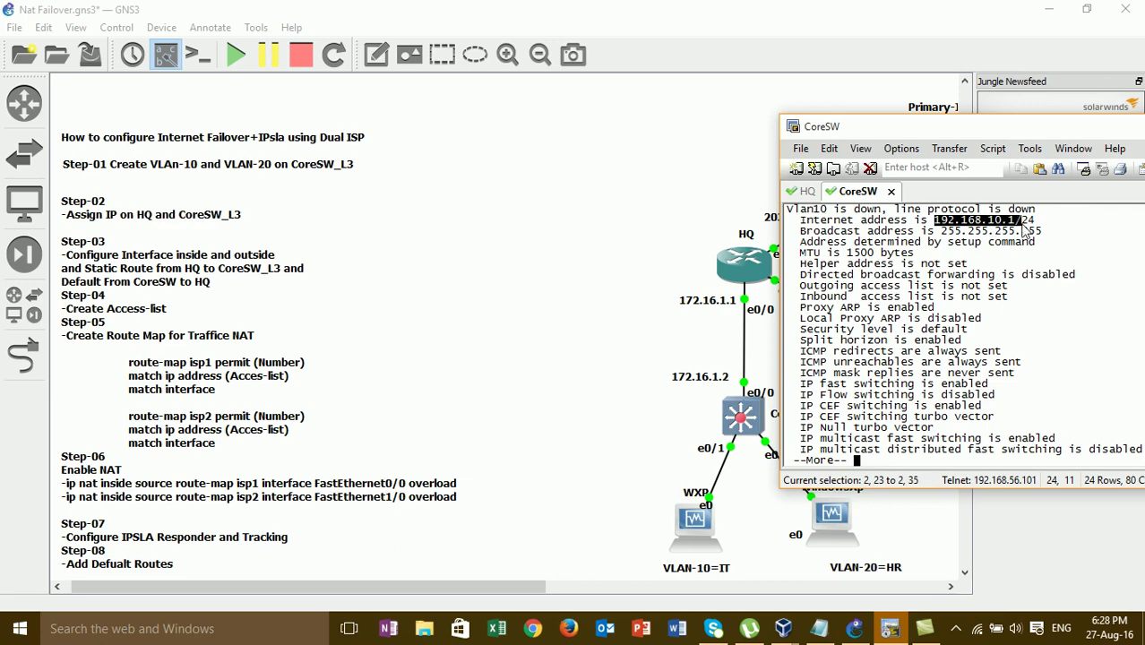
pyautogui.press('Return')
pyautogui.press('Return')
pyautogui.press('Return')
pyautogui.press('Return')
pyautogui.press('Return')
pyautogui.press('space')
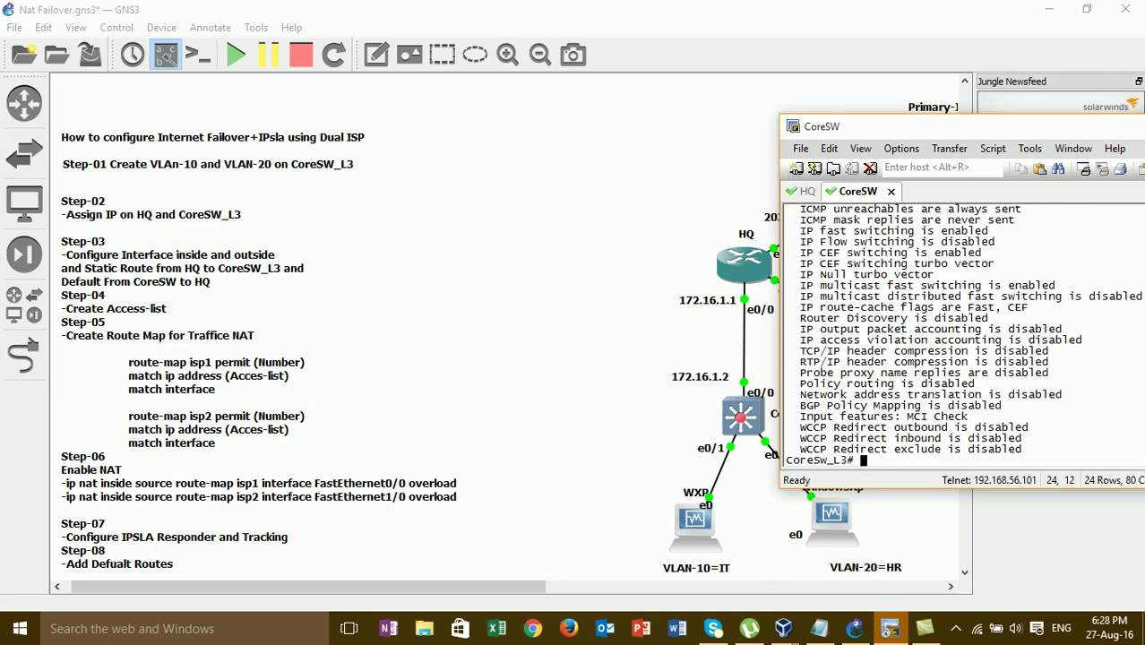
pyautogui.click(744, 266)
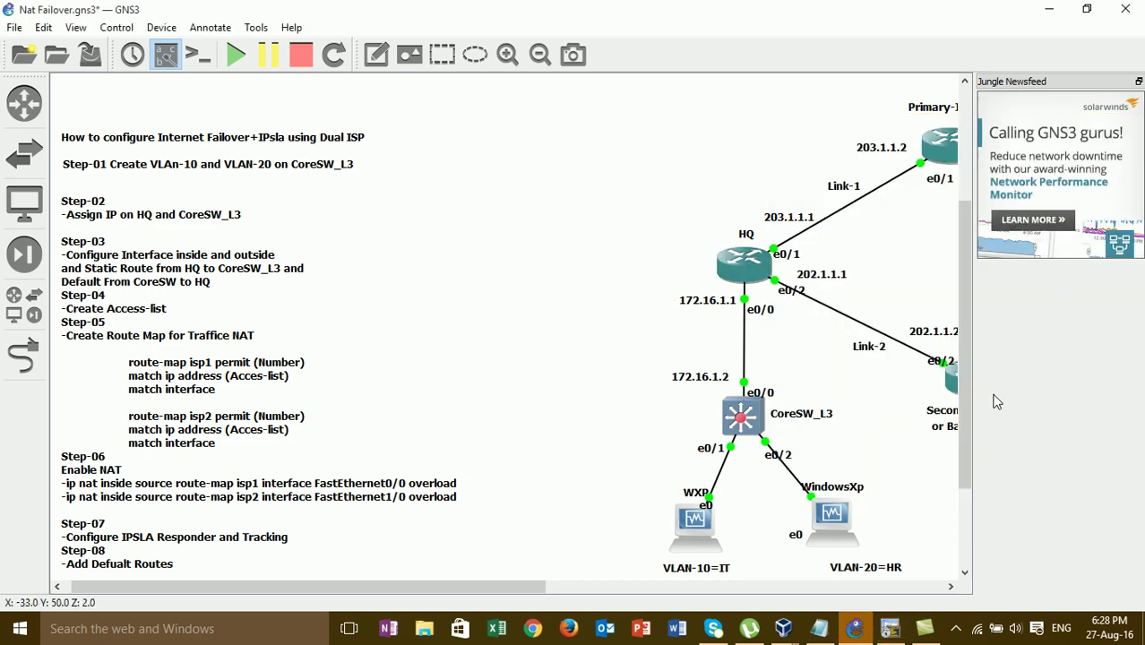
pyautogui.moveTo(968, 374)
pyautogui.mouseDown()
pyautogui.moveTo(967, 413)
pyautogui.moveTo(967, 370)
pyautogui.mouseUp()
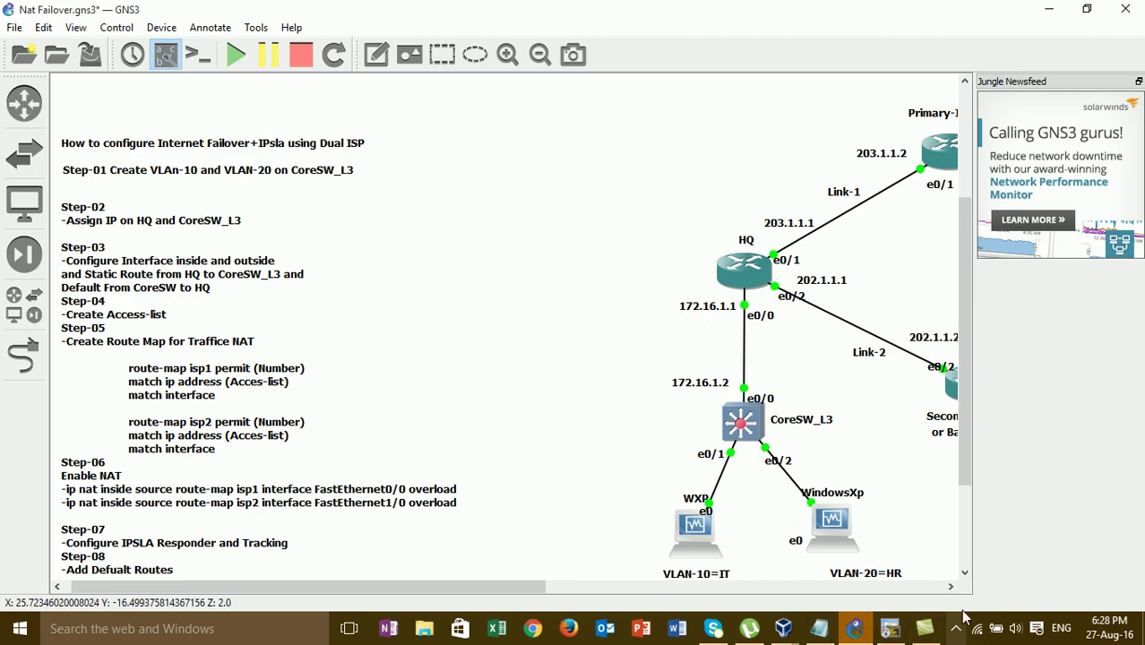
pyautogui.click(890, 630)
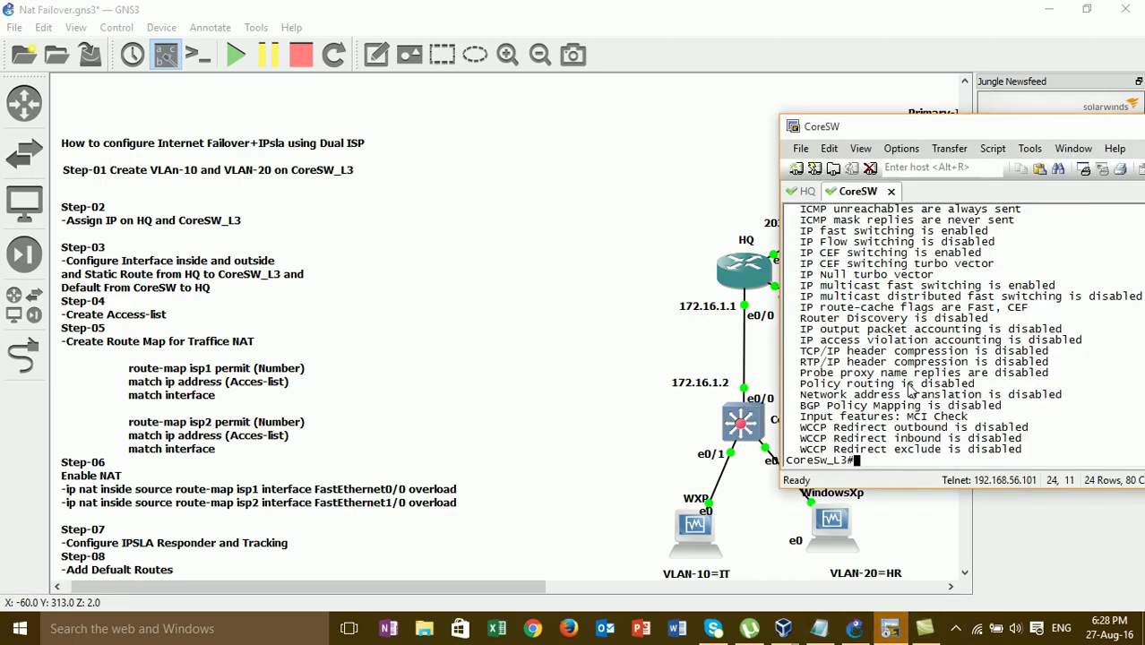
pyautogui.press('Return')
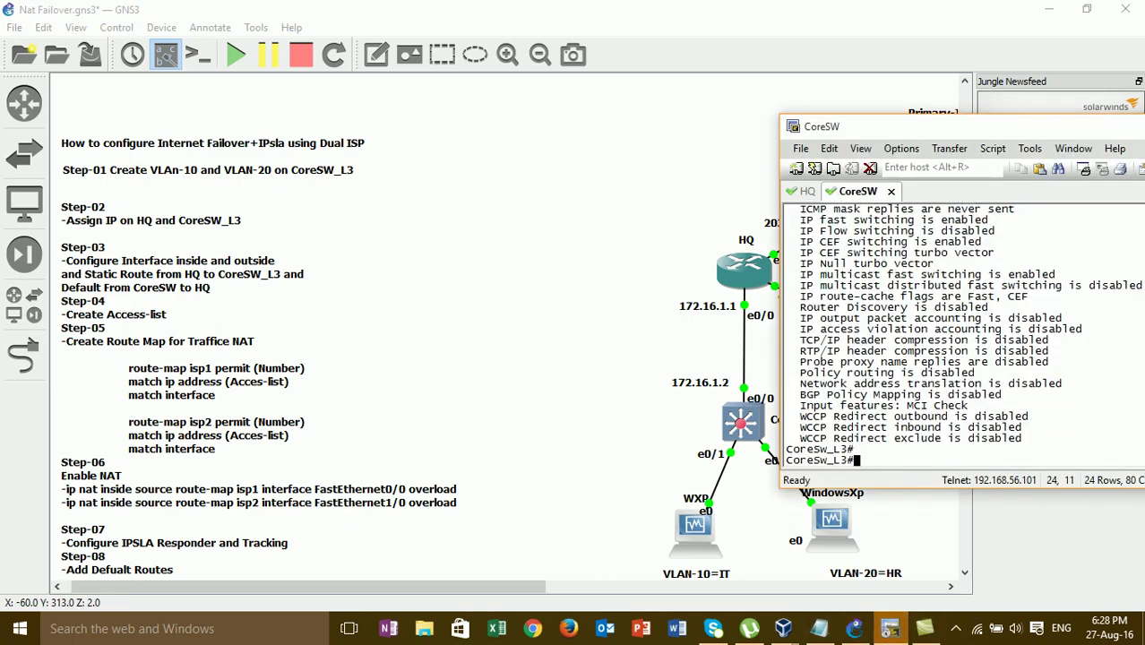
# - Switch to the HQ console and enter global configuration mode
pyautogui.click(807, 192)
pyautogui.press('Return')
pyautogui.write('conf')
pyautogui.press('Tab')
pyautogui.write('t')
pyautogui.press('Tab')
pyautogui.press('Return')
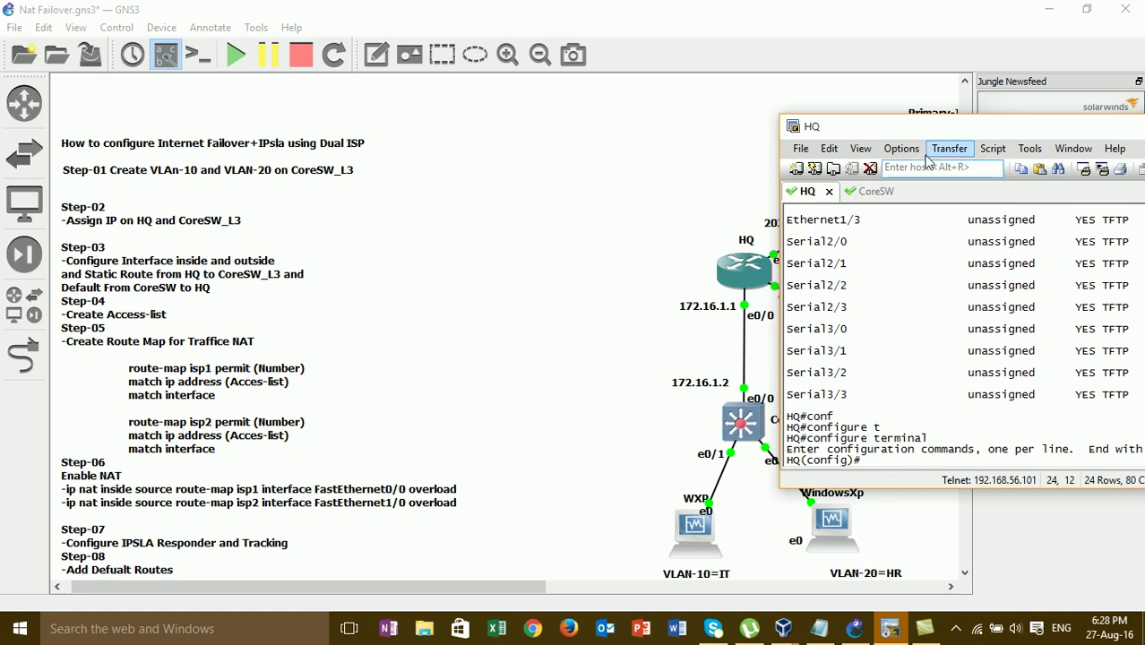
# - Set HQ interface e0/0 as the ip nat inside interface
pyautogui.moveTo(909, 131); pyautogui.dragTo(928, 135)
pyautogui.write('nf')
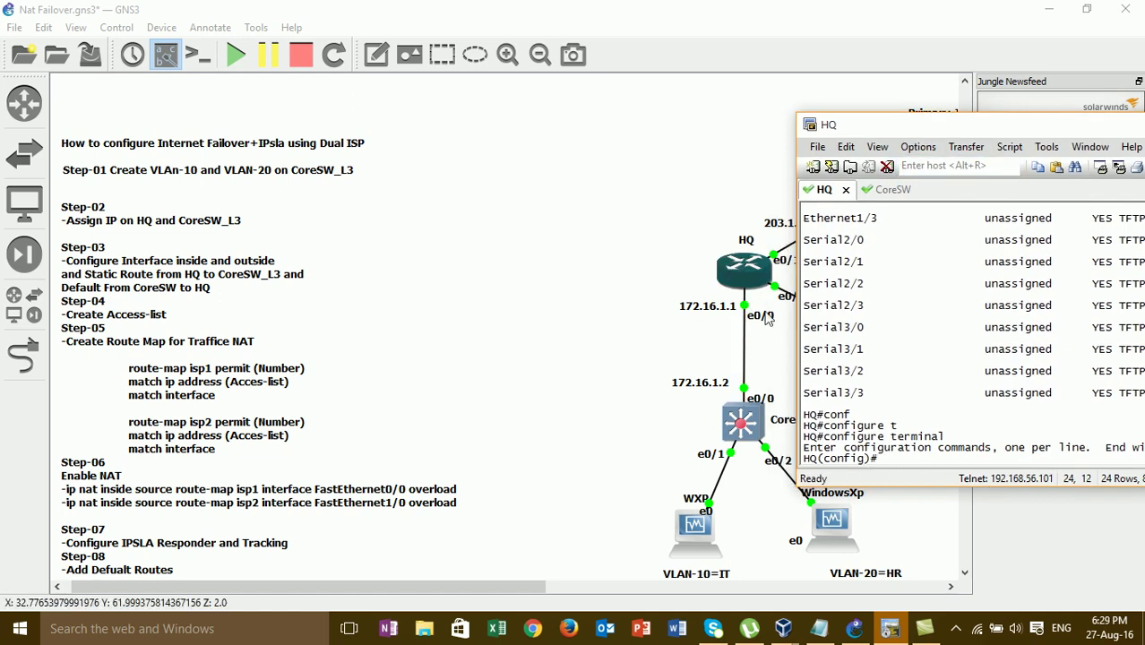
pyautogui.write('ig)#int e0/0')
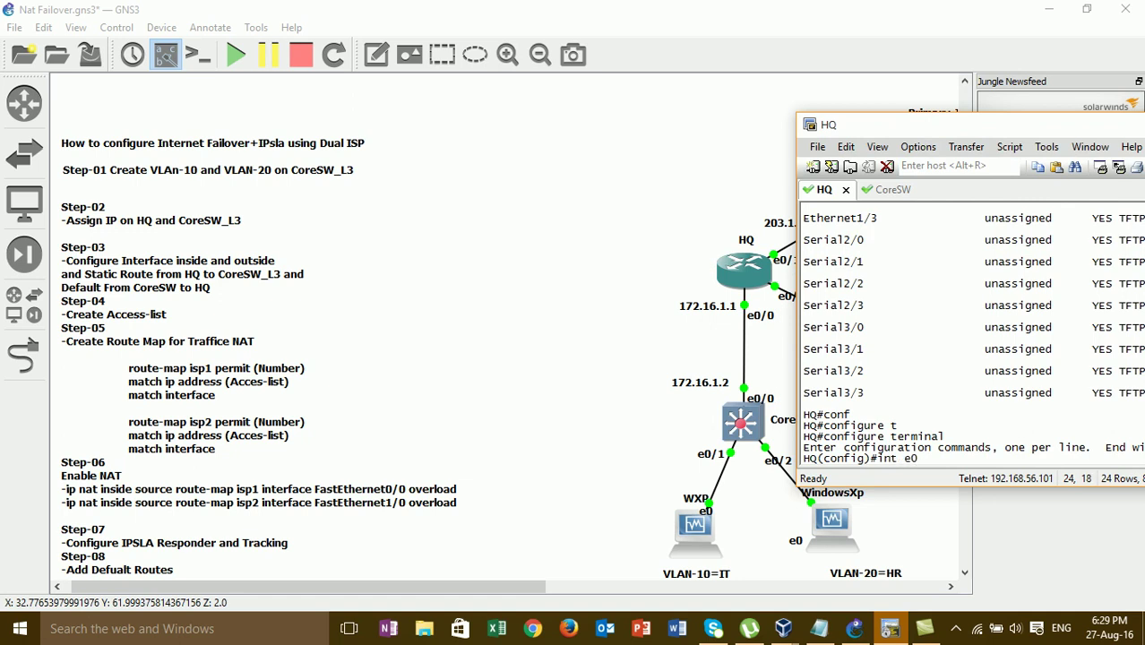
pyautogui.press('Return')
pyautogui.write('ip na')
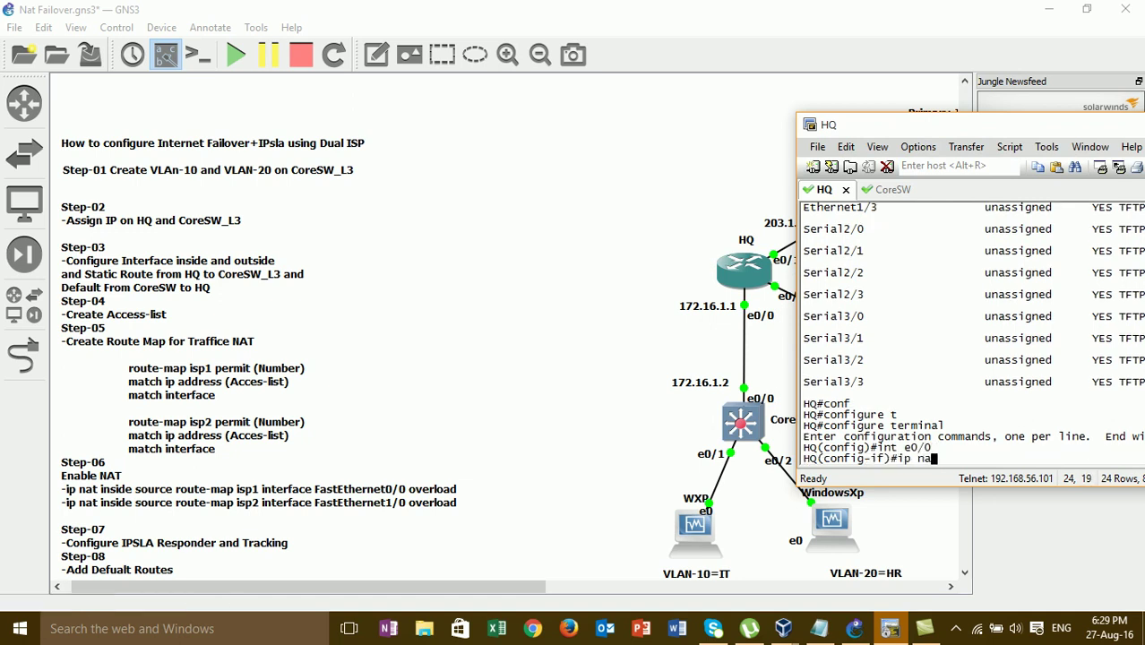
pyautogui.press('Tab')
pyautogui.write('in')
pyautogui.press('Tab')
pyautogui.press('Return')
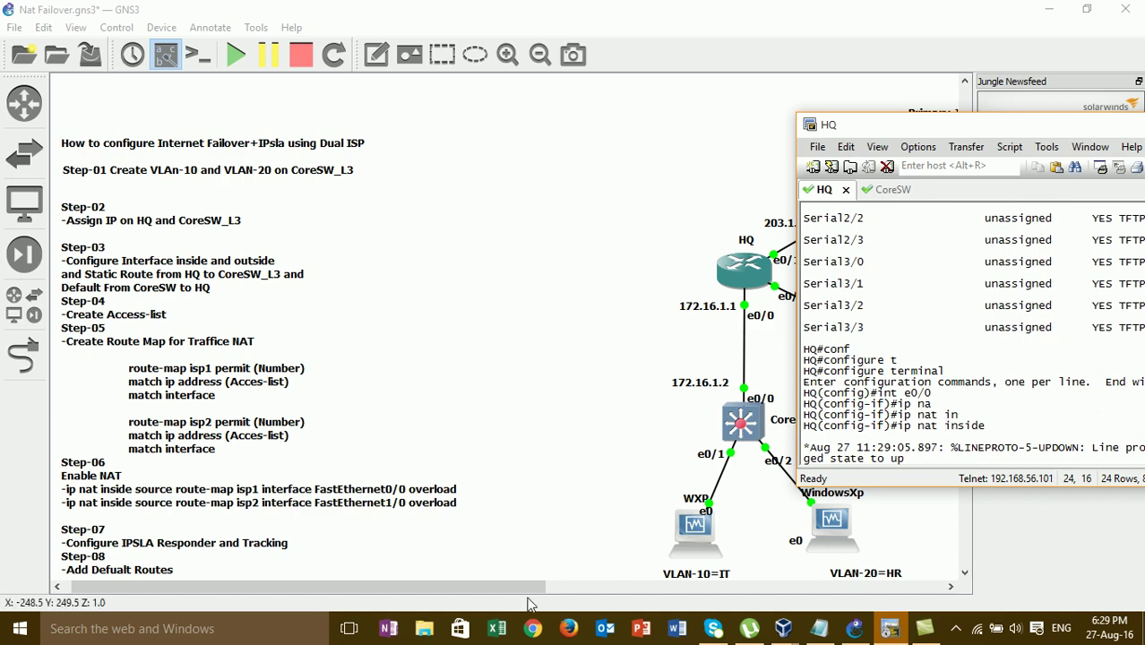
pyautogui.moveTo(502, 584); pyautogui.dragTo(638, 588)
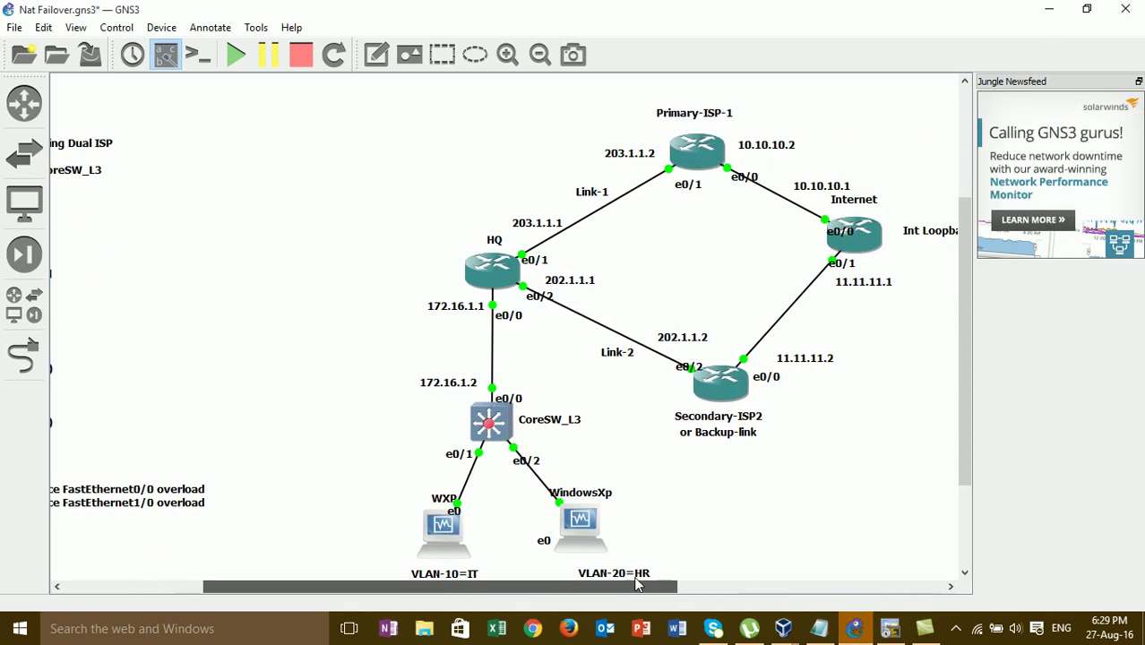
# - Bring the HQ SecureCRT terminal back in front of the topology
pyautogui.click(892, 630)
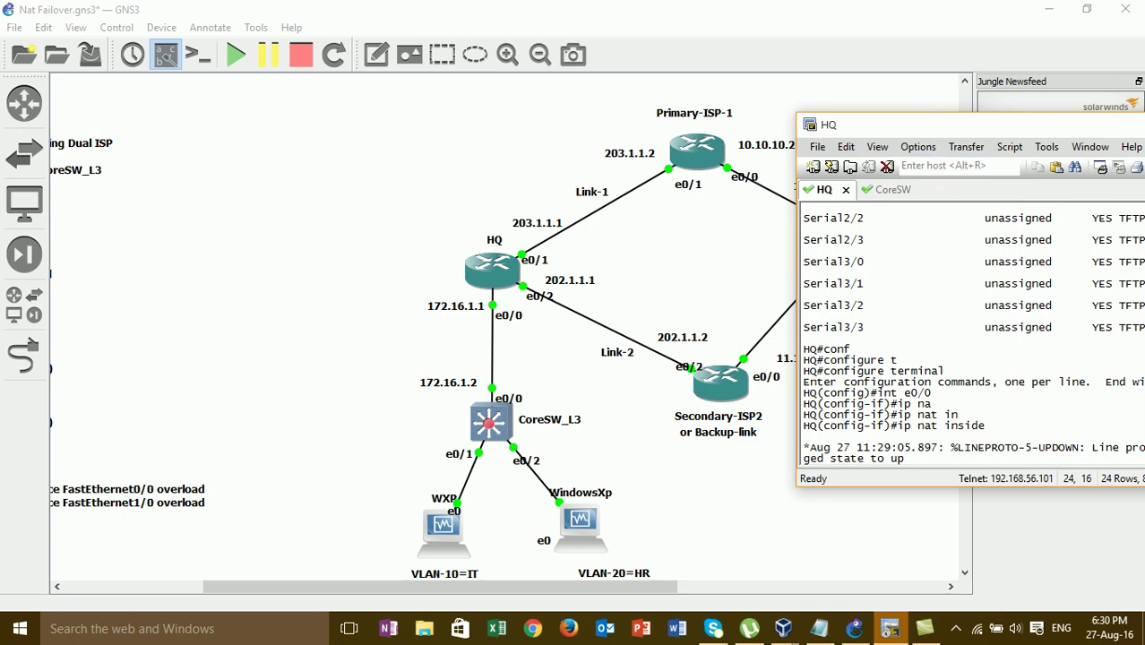
# - Make the HQ terminal 29 rows tall and scroll the canvas to the eight-step notes
pyautogui.moveTo(912, 123); pyautogui.dragTo(838, 114)
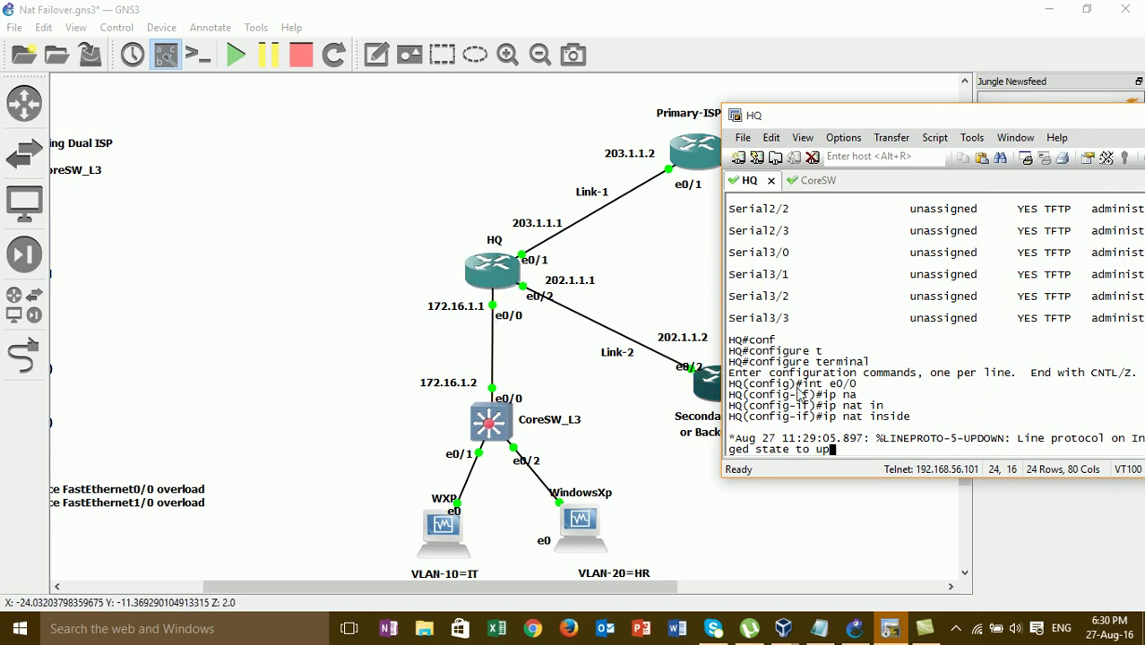
pyautogui.moveTo(857, 484); pyautogui.dragTo(858, 543)
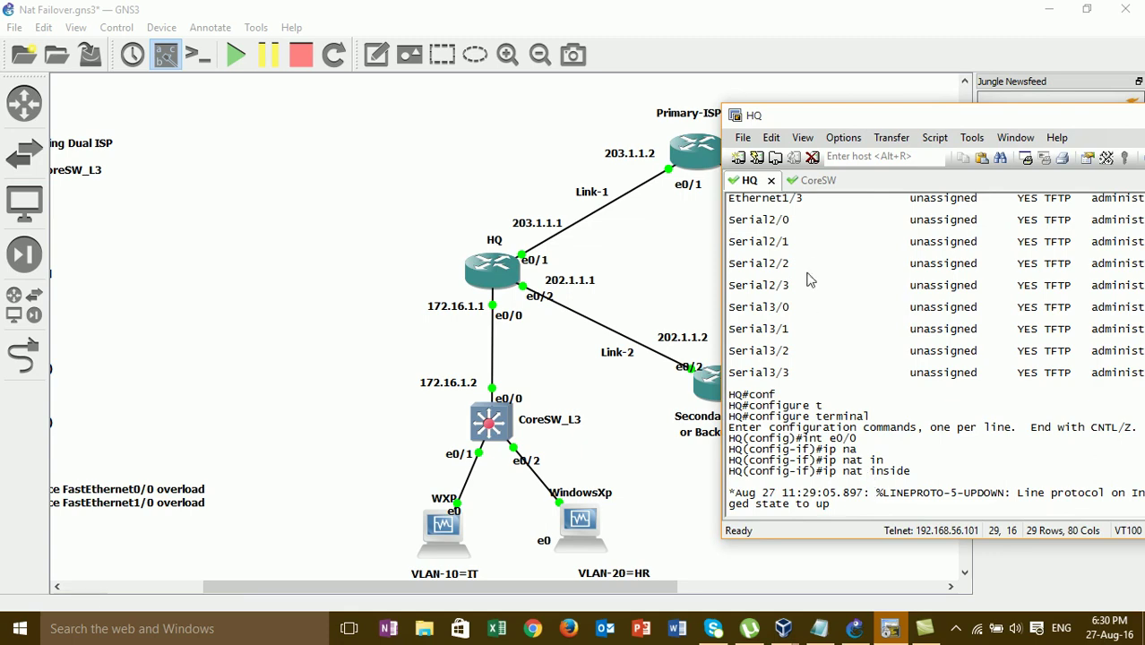
pyautogui.moveTo(456, 590); pyautogui.dragTo(316, 589)
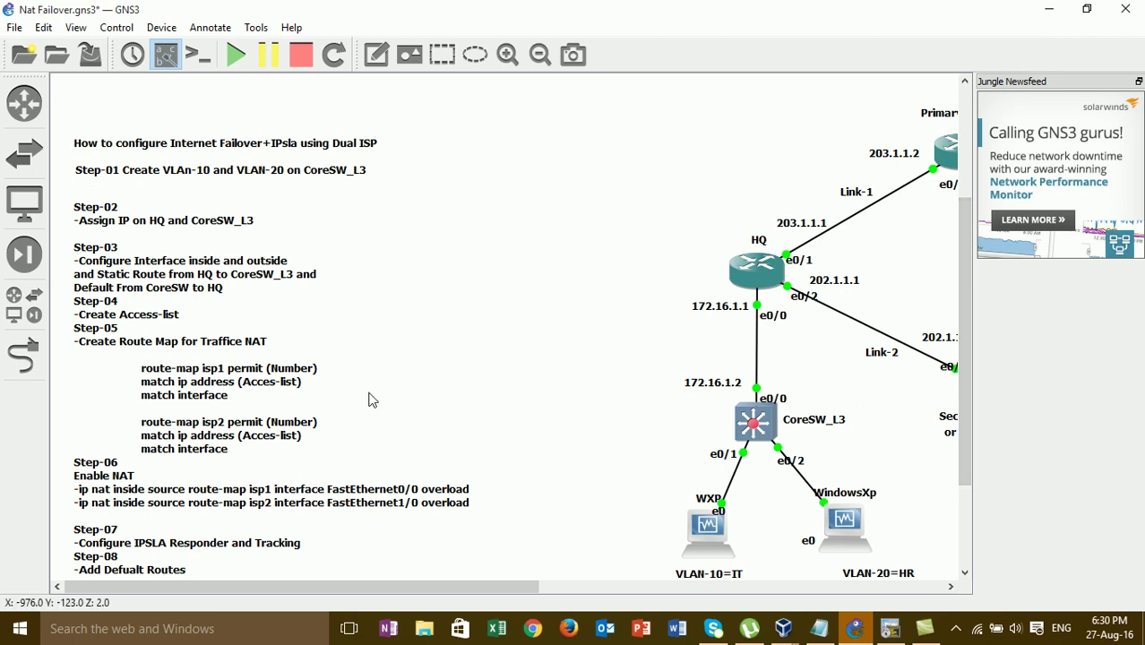
pyautogui.moveTo(966, 278)
pyautogui.mouseDown()
pyautogui.moveTo(968, 305)
pyautogui.moveTo(968, 284)
pyautogui.mouseUp()
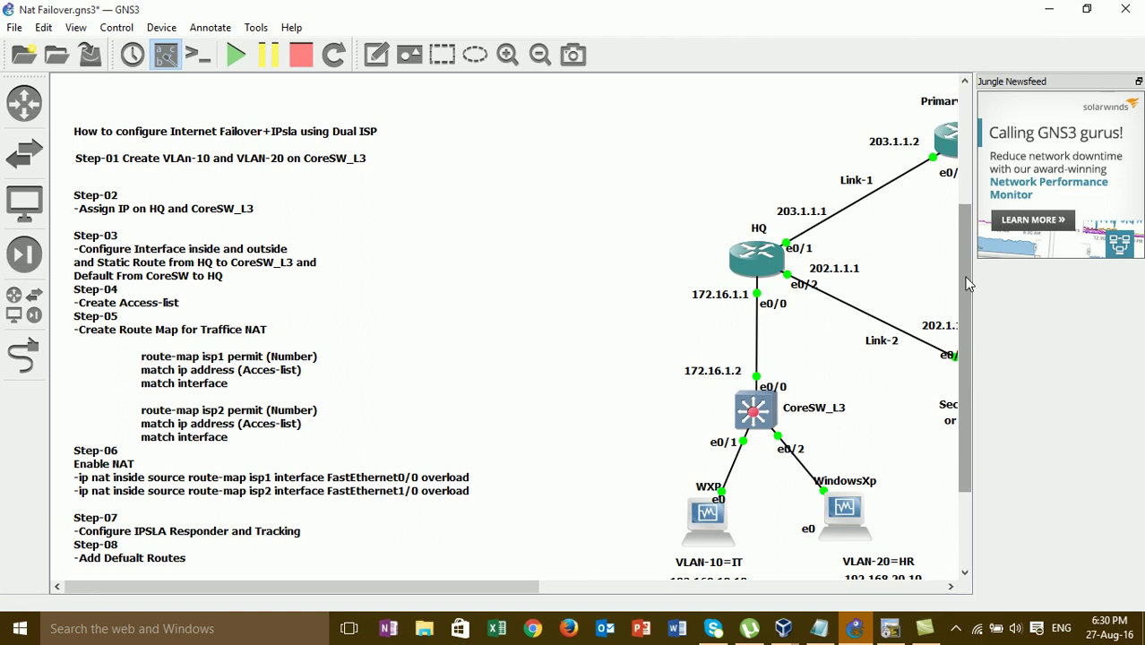
# - Scroll the canvas to show the whole topology and bring the HQ SecureCRT window forward
pyautogui.moveTo(487, 596); pyautogui.dragTo(625, 596)
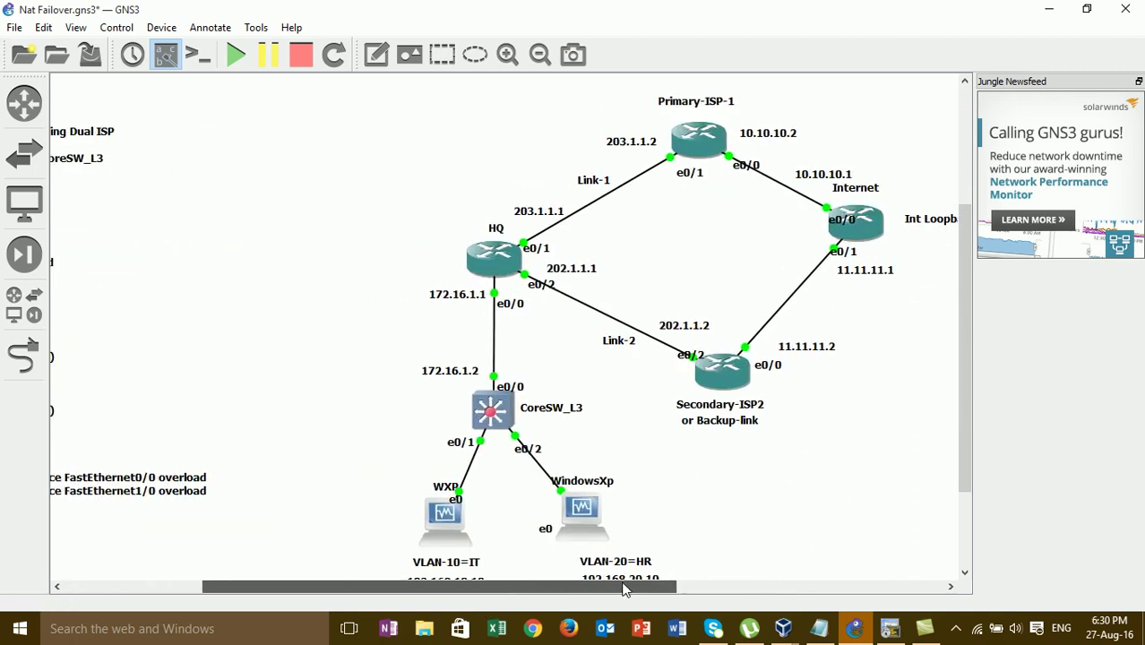
pyautogui.click(890, 628)
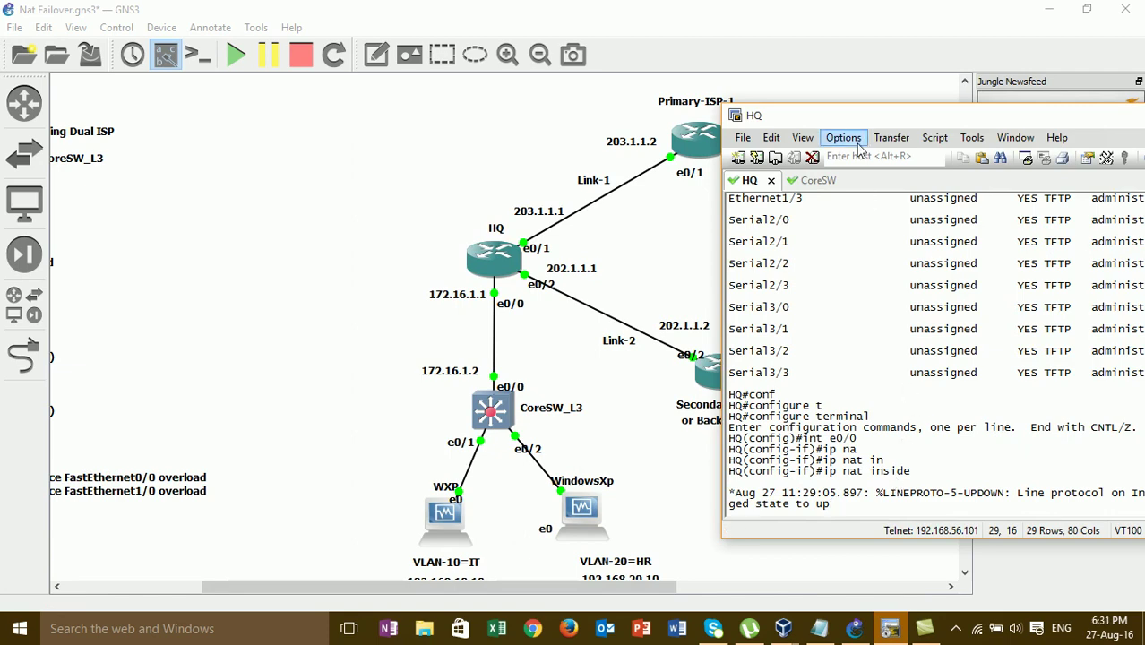
# - Reposition the SecureCRT window and settle on the CoreSW session with fresh CoreSw_L3# prompts
pyautogui.moveTo(851, 120); pyautogui.dragTo(868, 113)
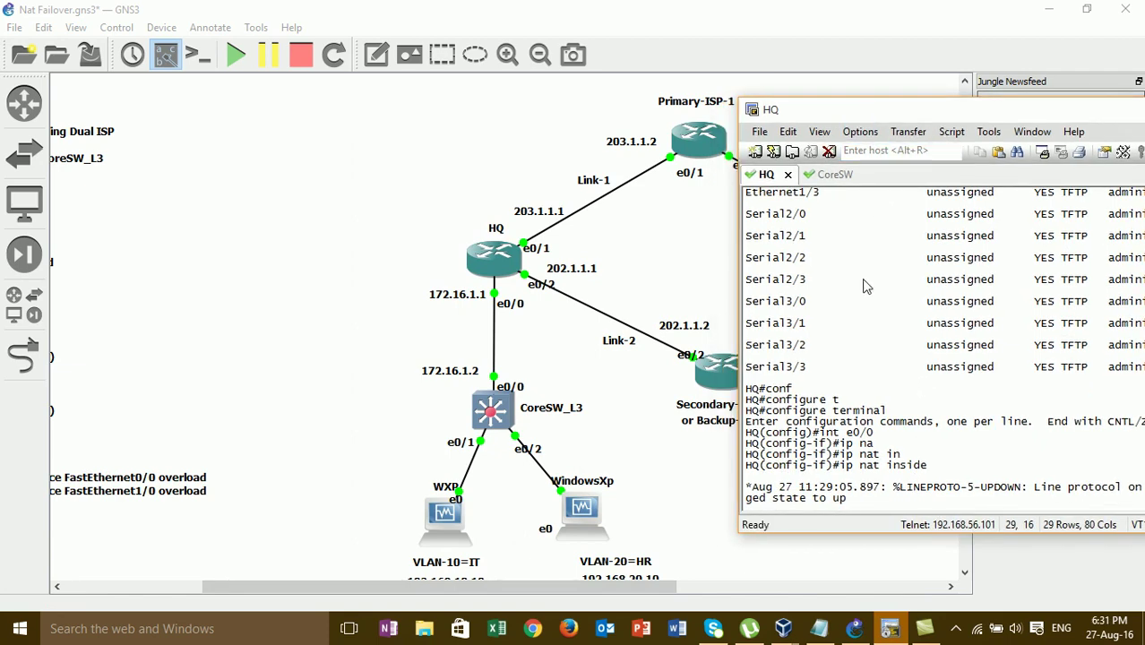
pyautogui.click(844, 174)
pyautogui.press('Return')
pyautogui.press('Return')
pyautogui.press('Return')
pyautogui.press('Return')
pyautogui.press('Return')
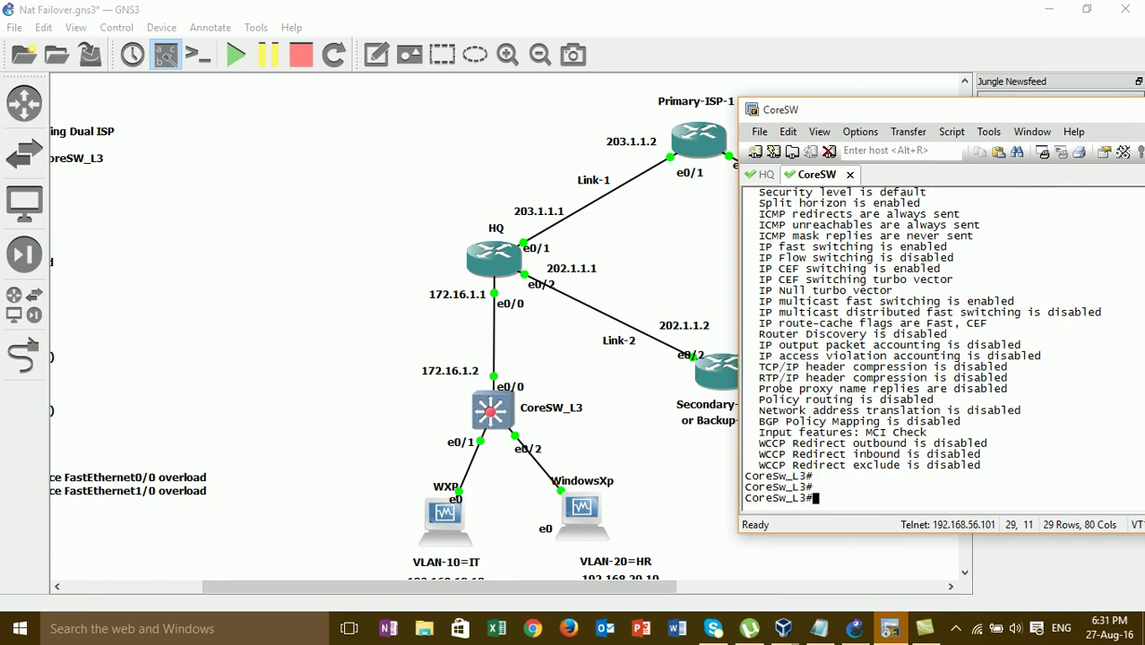
pyautogui.press('Return')
pyautogui.press('Return')
pyautogui.press('Return')
pyautogui.press('Return')
pyautogui.press('Return')
pyautogui.press('Return')
pyautogui.press('Return')
pyautogui.press('Return')
pyautogui.press('Return')
pyautogui.press('Return')
pyautogui.press('Return')
pyautogui.press('Return')
pyautogui.press('Return')
pyautogui.press('Return')
pyautogui.press('Return')
pyautogui.press('Return')
pyautogui.press('Return')
pyautogui.press('Return')
pyautogui.press('Return')
pyautogui.press('Return')
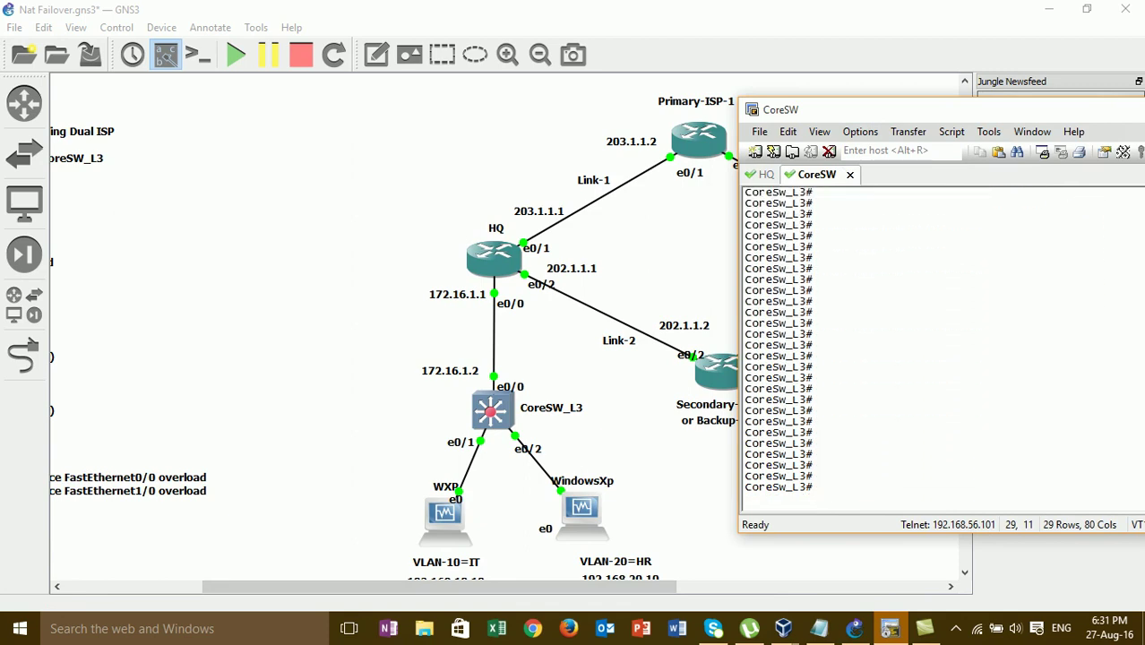
pyautogui.click(766, 175)
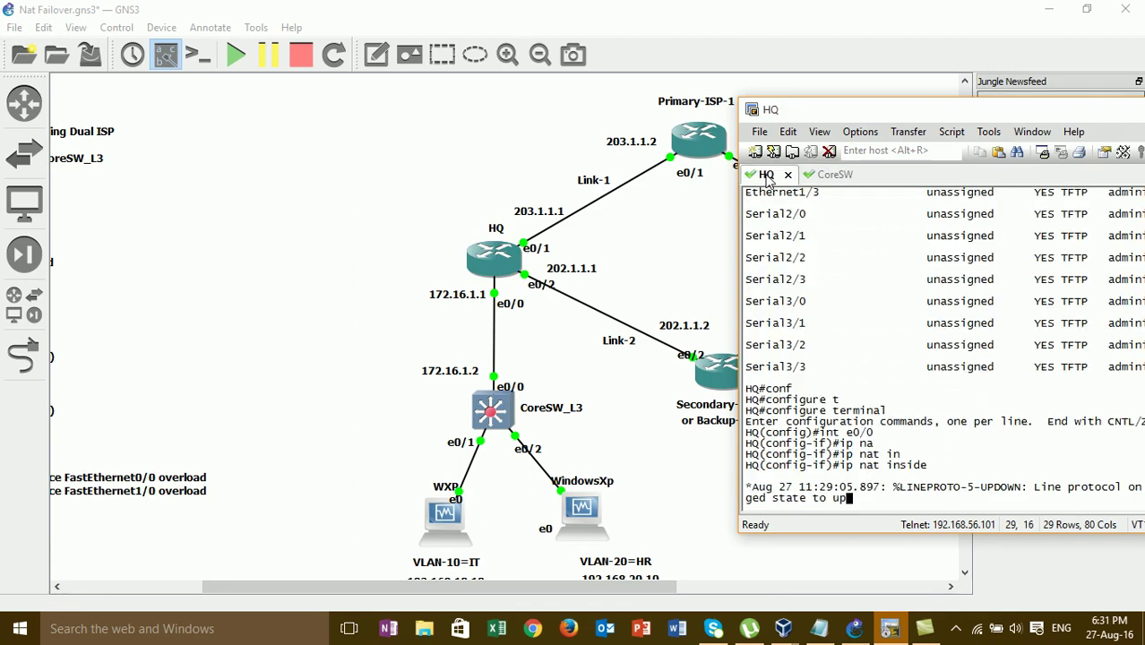
pyautogui.click(814, 178)
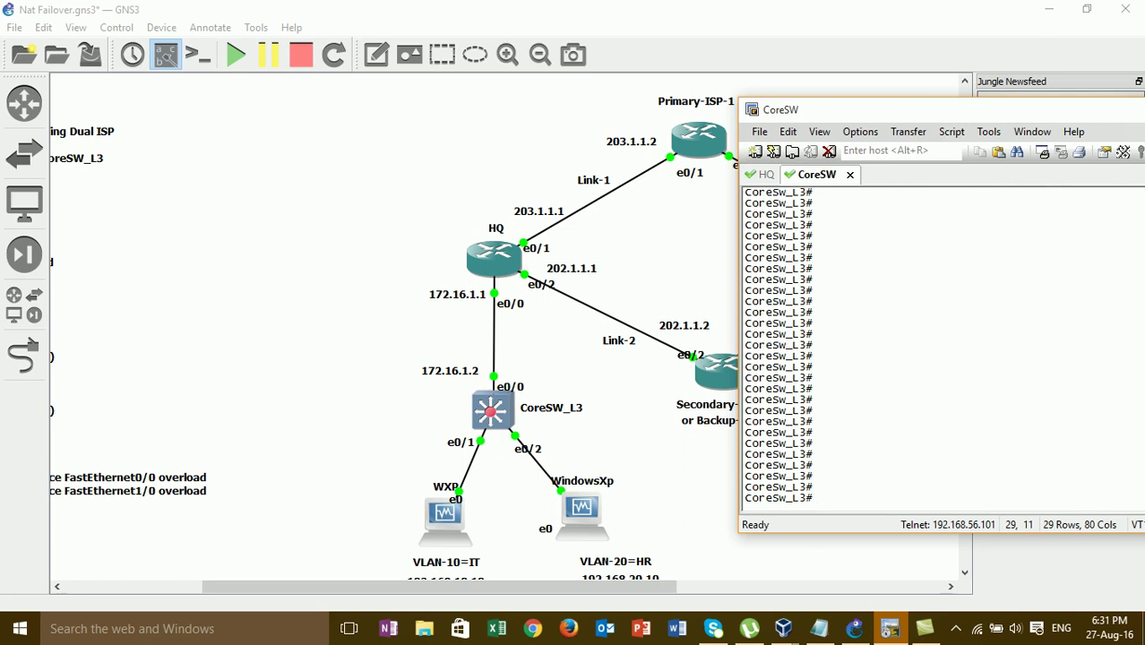
pyautogui.click(765, 174)
pyautogui.click(832, 175)
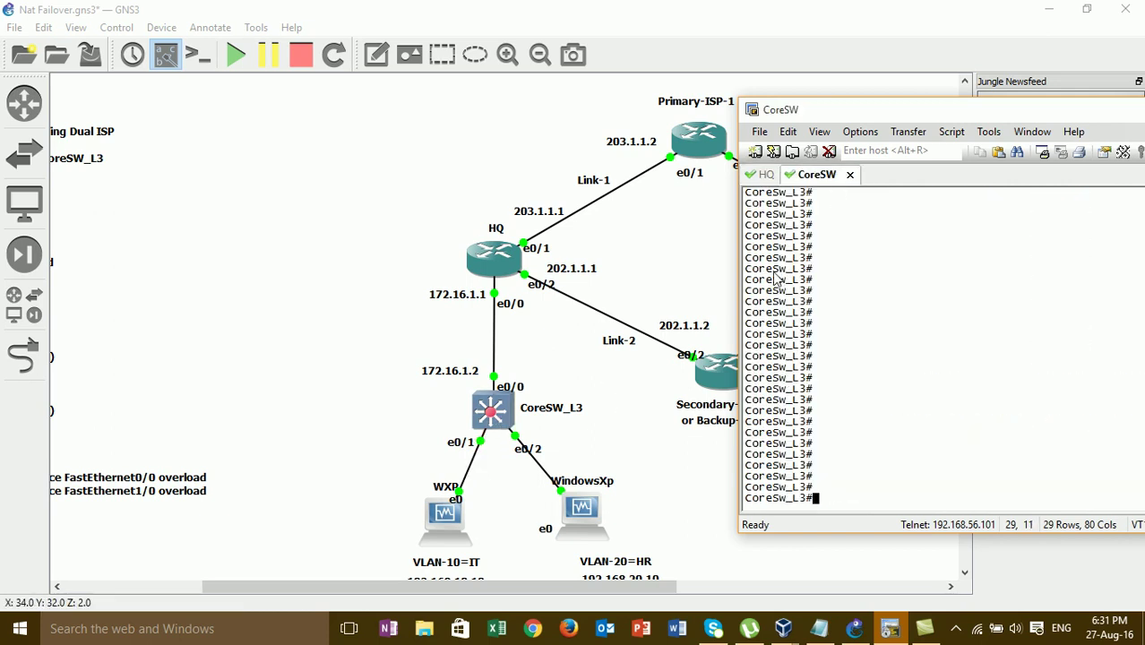
pyautogui.click(766, 174)
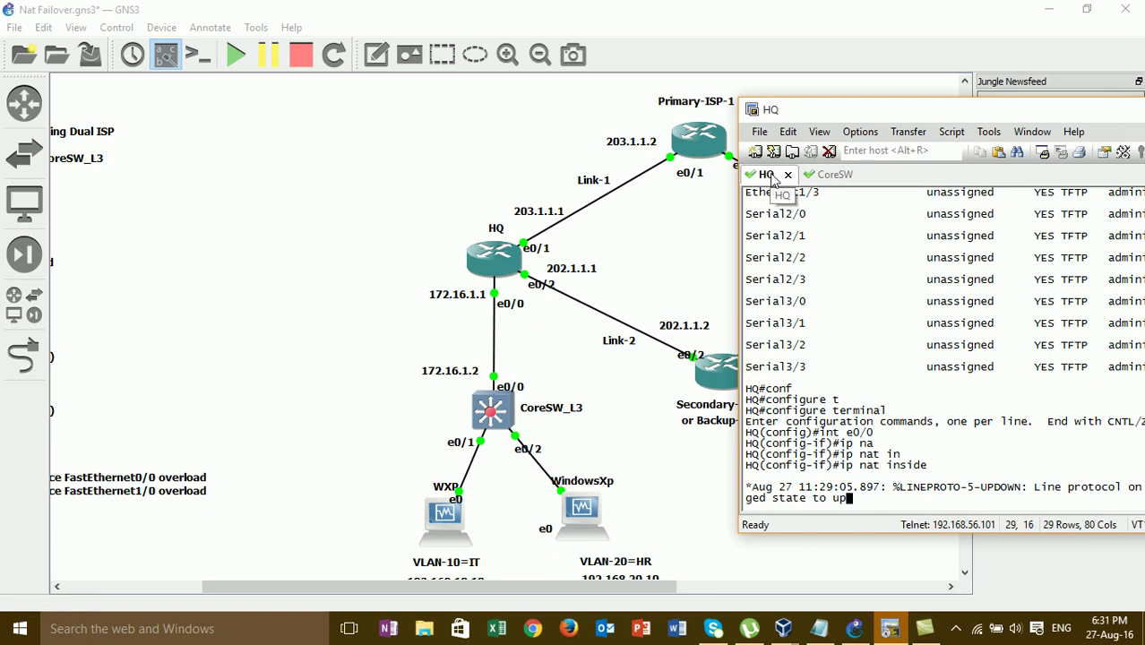
pyautogui.click(843, 176)
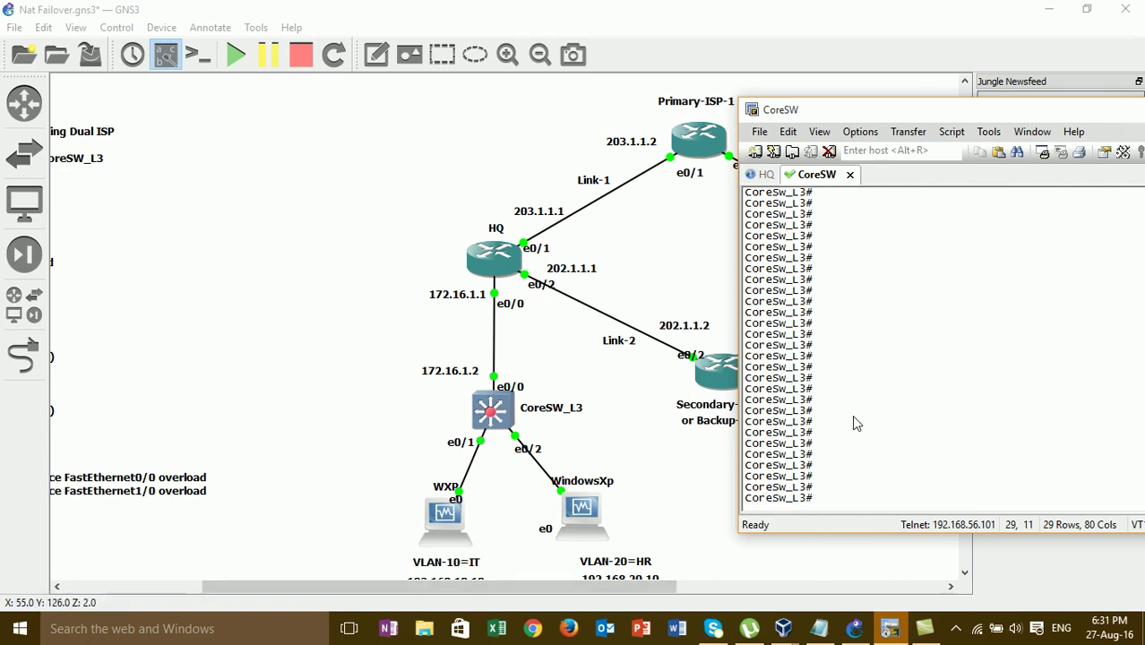
# - Enter global configuration mode on CoreSW with configure terminal
pyautogui.press('Return')
pyautogui.write('conft')
pyautogui.press('Return')
pyautogui.write('con')
pyautogui.press('BackSpace')
pyautogui.press('BackSpace')
pyautogui.press('BackSpace')
pyautogui.write('cof')
pyautogui.press('Return')
pyautogui.write('conf')
pyautogui.press('Tab')
pyautogui.write('t')
pyautogui.press('Tab')
pyautogui.press('Return')
pyautogui.press('Return')
# - Set CoreSW interface e0/1 to switchport mode access
pyautogui.write('int ')
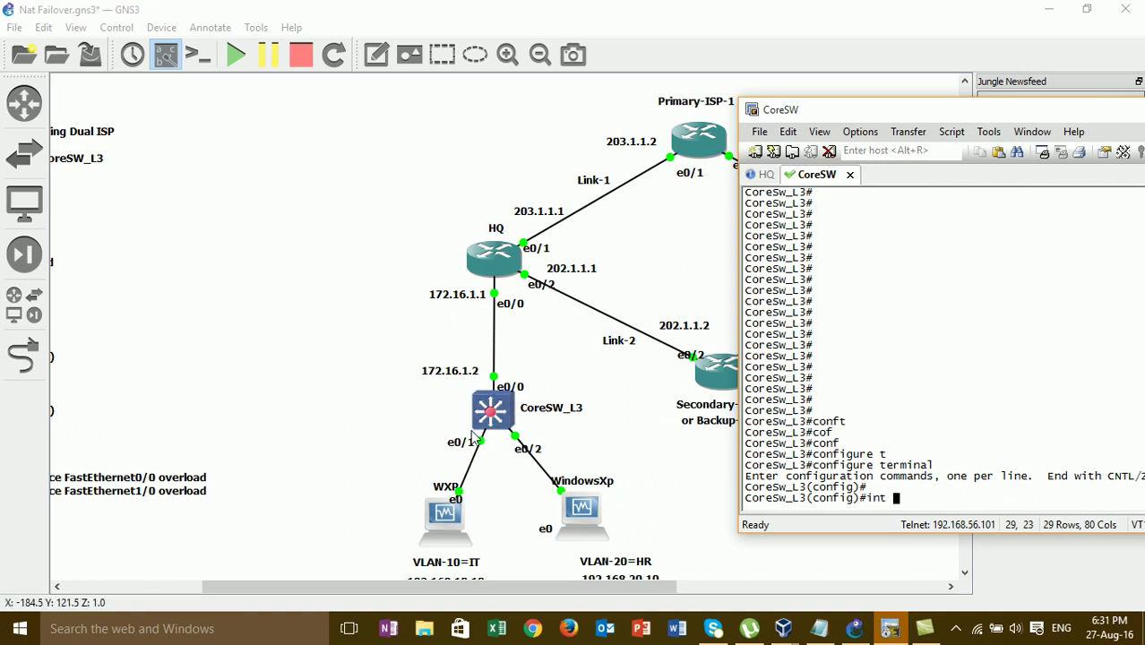
pyautogui.write('e0/1')
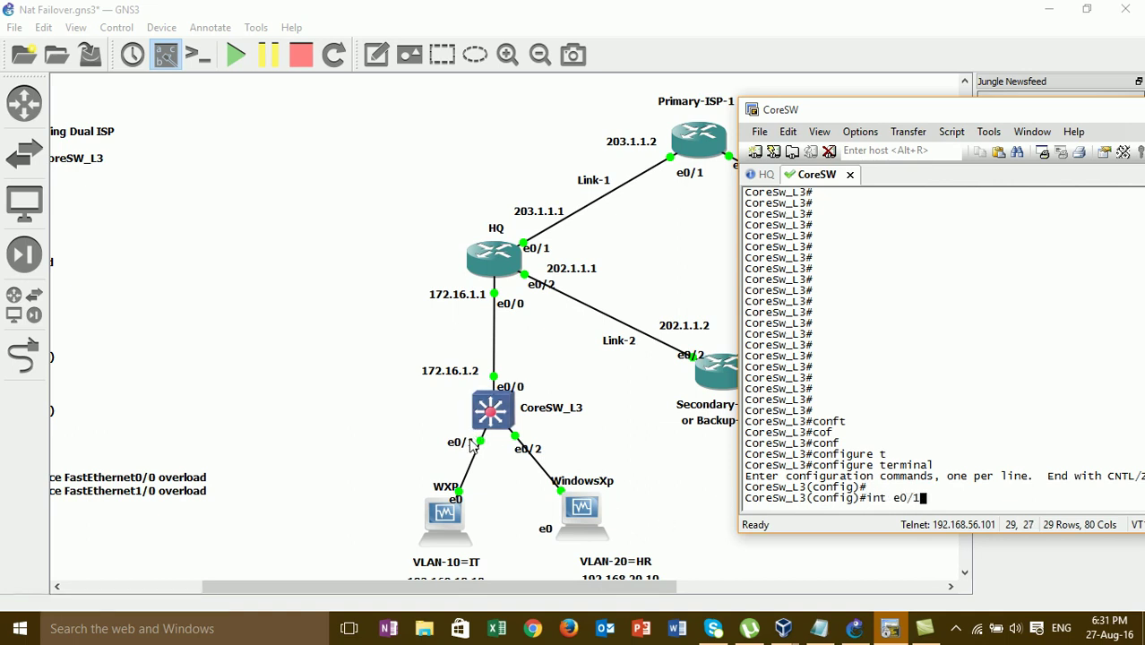
pyautogui.press('Return')
pyautogui.write('sw')
pyautogui.press('Tab')
pyautogui.write('m')
pyautogui.press('Tab')
pyautogui.write('a')
pyautogui.press('Tab')
pyautogui.press('Return')
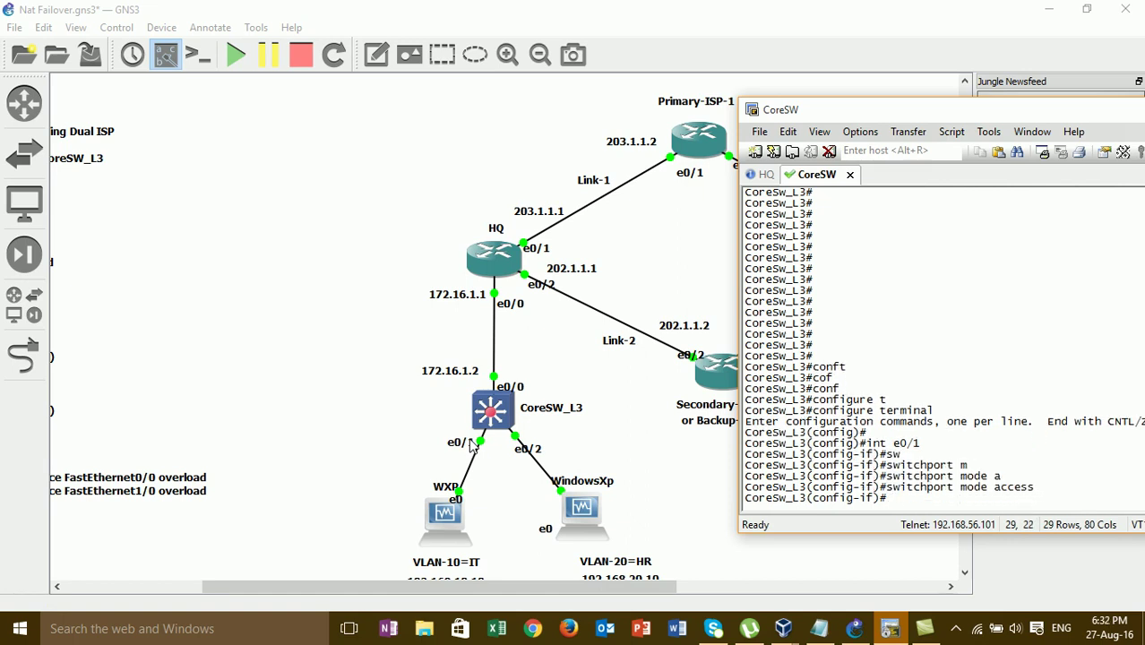
# - Assign e0/1 to access VLAN 10 and exit the interface
pyautogui.write('sw')
pyautogui.press('Tab')
pyautogui.write('ac')
pyautogui.press('Tab')
pyautogui.write('vl')
pyautogui.press('Tab')
pyautogui.write('10')
pyautogui.press('Return')
pyautogui.write('exit')
pyautogui.press('Return')
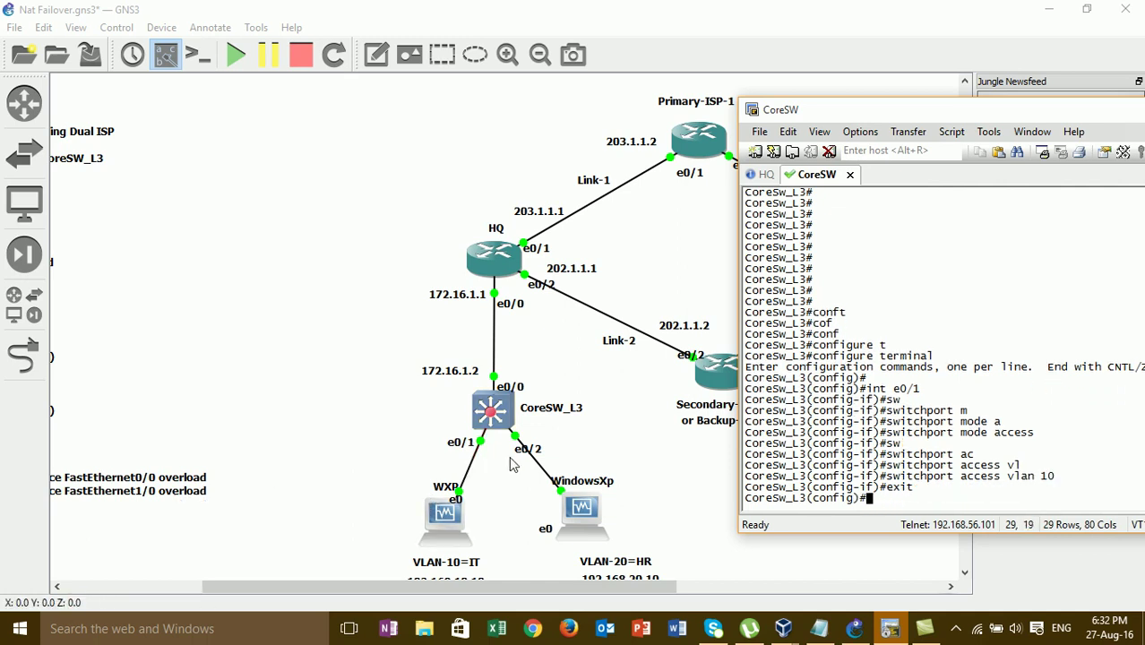
# - Set interface e0/2 to switchport mode access
pyautogui.write('int ')
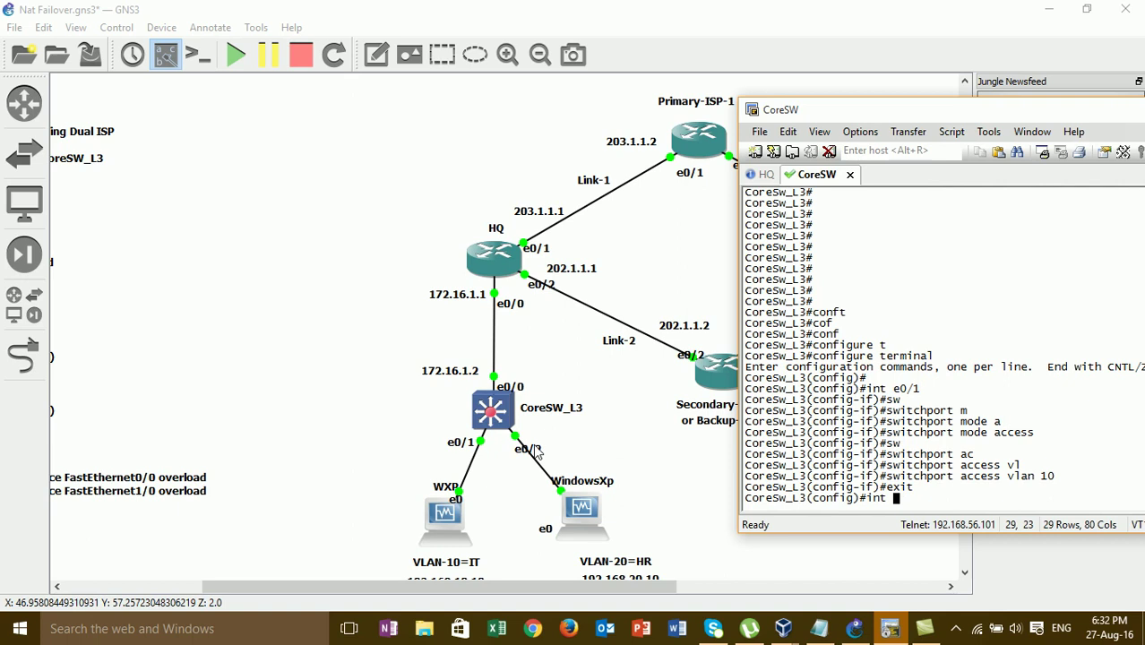
pyautogui.write('e0/2')
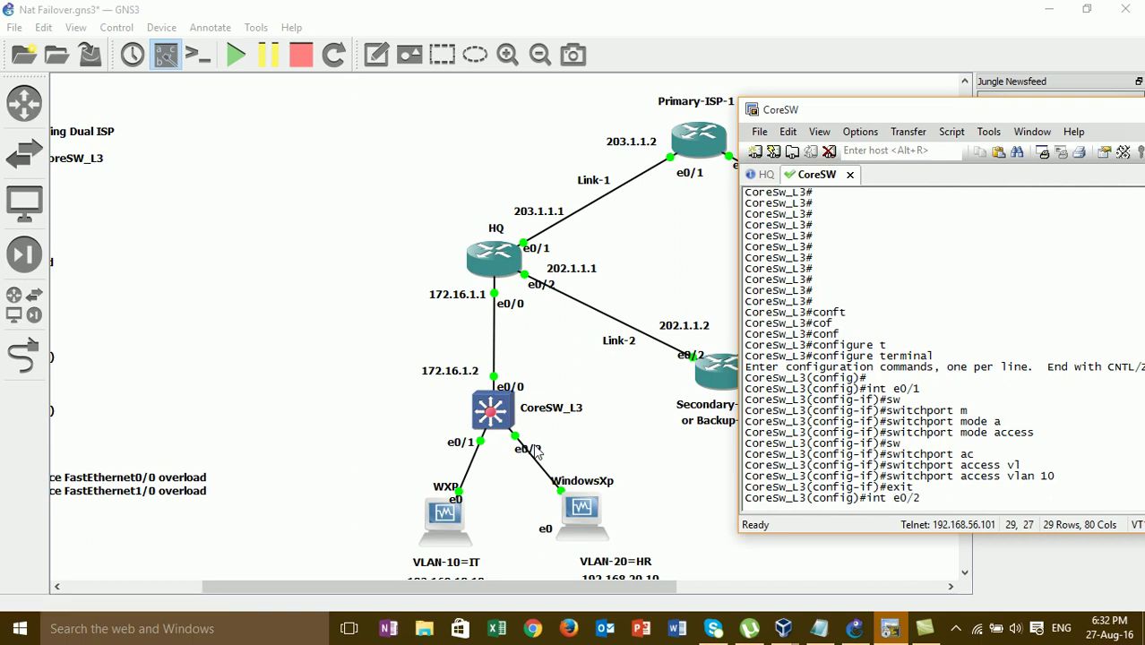
pyautogui.press('Return')
pyautogui.write('sw')
pyautogui.press('Tab')
pyautogui.write('m')
pyautogui.press('Tab')
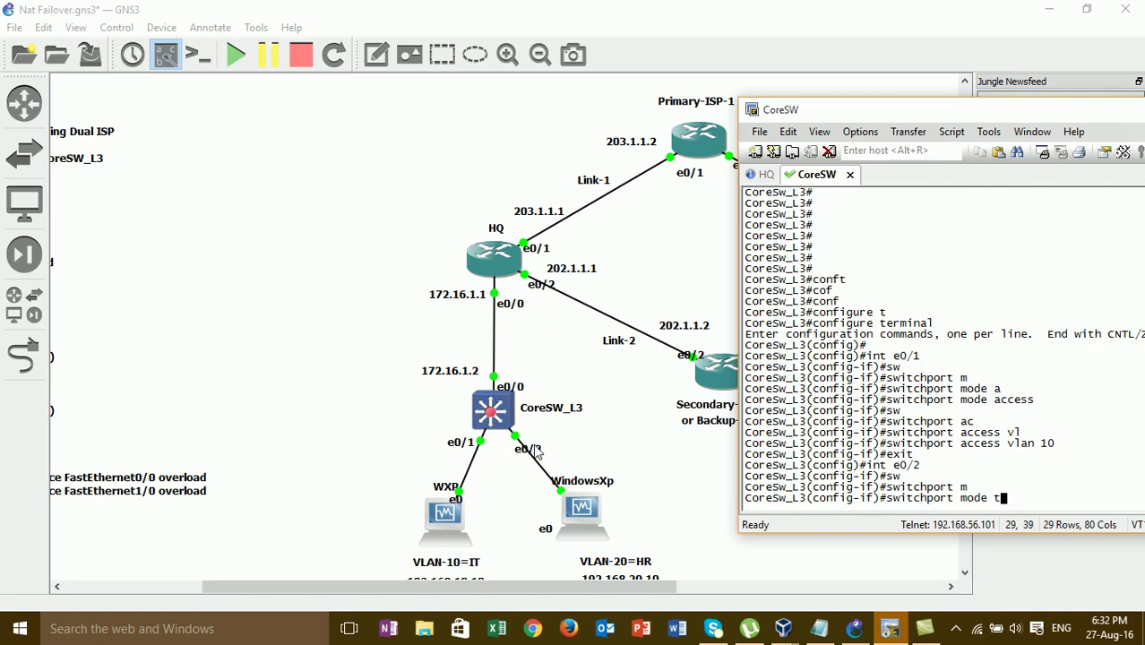
pyautogui.press('BackSpace')
pyautogui.press('BackSpace')
pyautogui.press('BackSpace')
pyautogui.press('BackSpace')
pyautogui.press('BackSpace')
pyautogui.write(',')
pyautogui.press('Tab')
pyautogui.press('BackSpace')
pyautogui.write('m')
pyautogui.press('Tab')
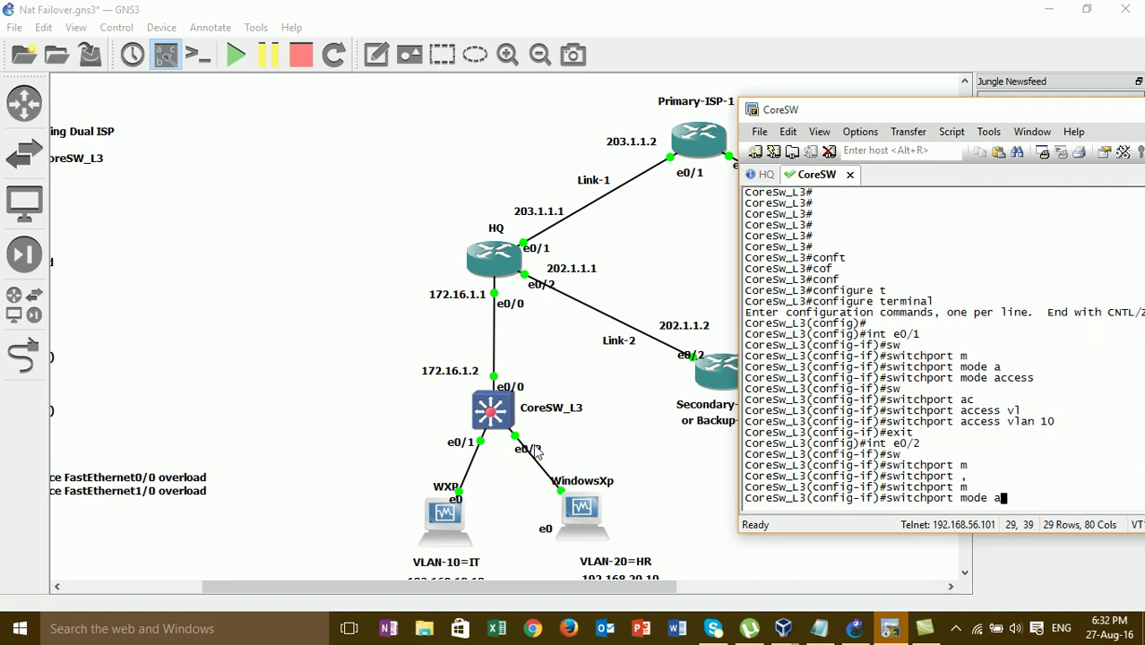
pyautogui.write('ac')
pyautogui.press('Tab')
pyautogui.press('Return')
# - Assign e0/2 to access VLAN 20
pyautogui.write('s')
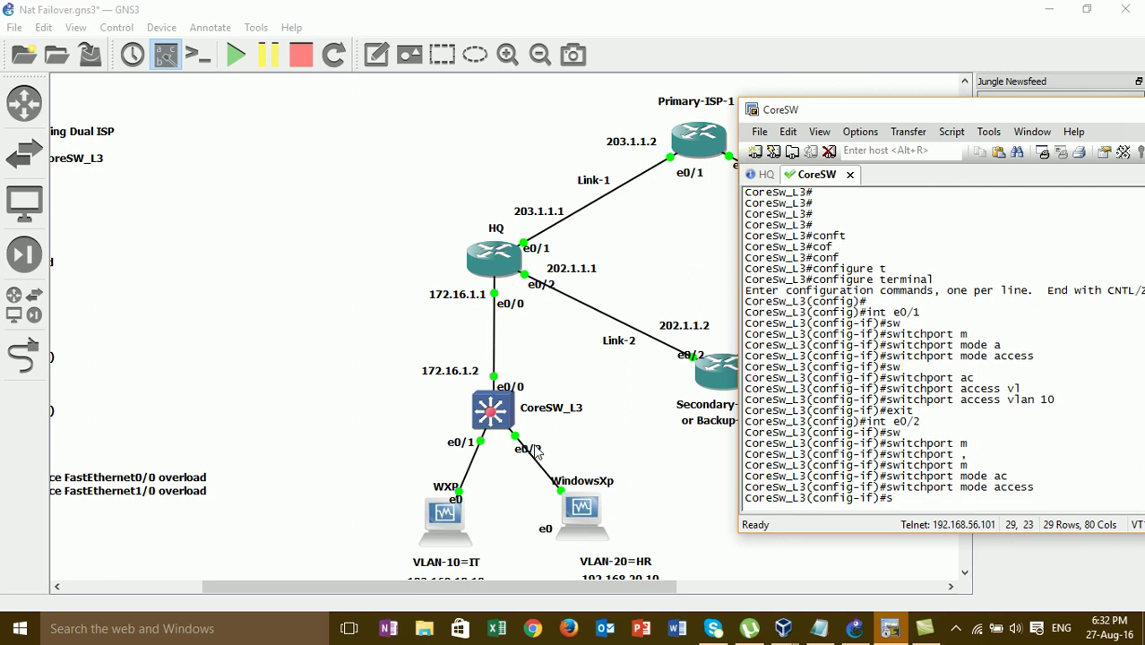
pyautogui.write('w')
pyautogui.press('Tab')
pyautogui.write('a')
pyautogui.press('Tab')
pyautogui.write('c')
pyautogui.press('BackSpace')
pyautogui.press('Tab')
pyautogui.write('v')
pyautogui.press('Tab')
pyautogui.press('BackSpace')
pyautogui.write('c')
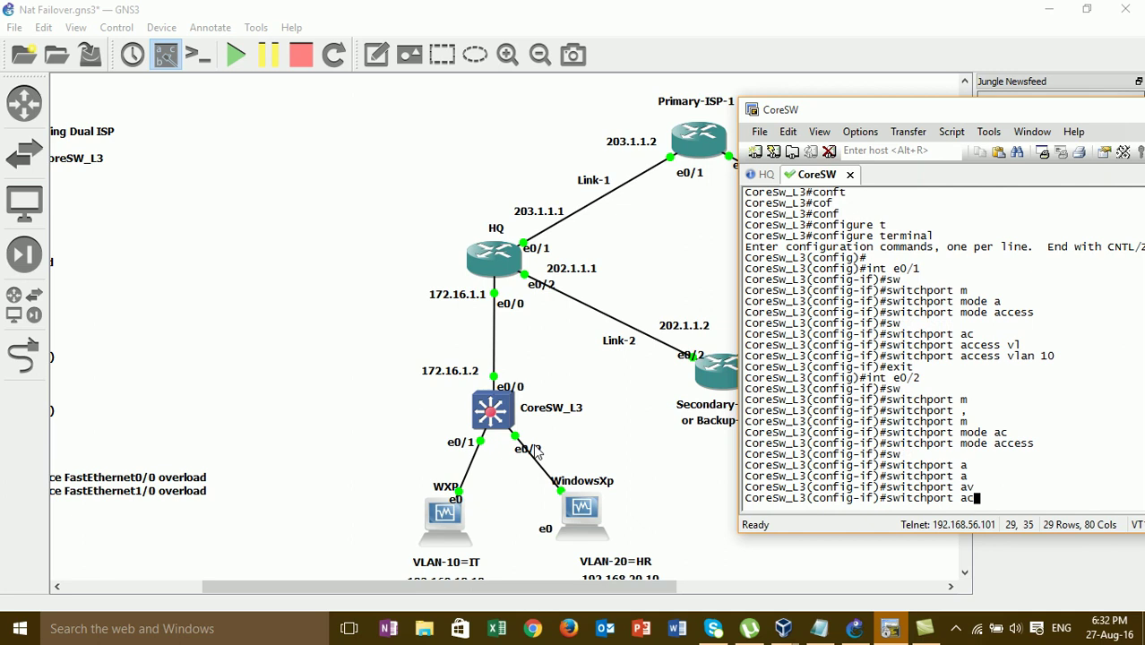
pyautogui.press('Tab')
pyautogui.write('vl')
pyautogui.press('Tab')
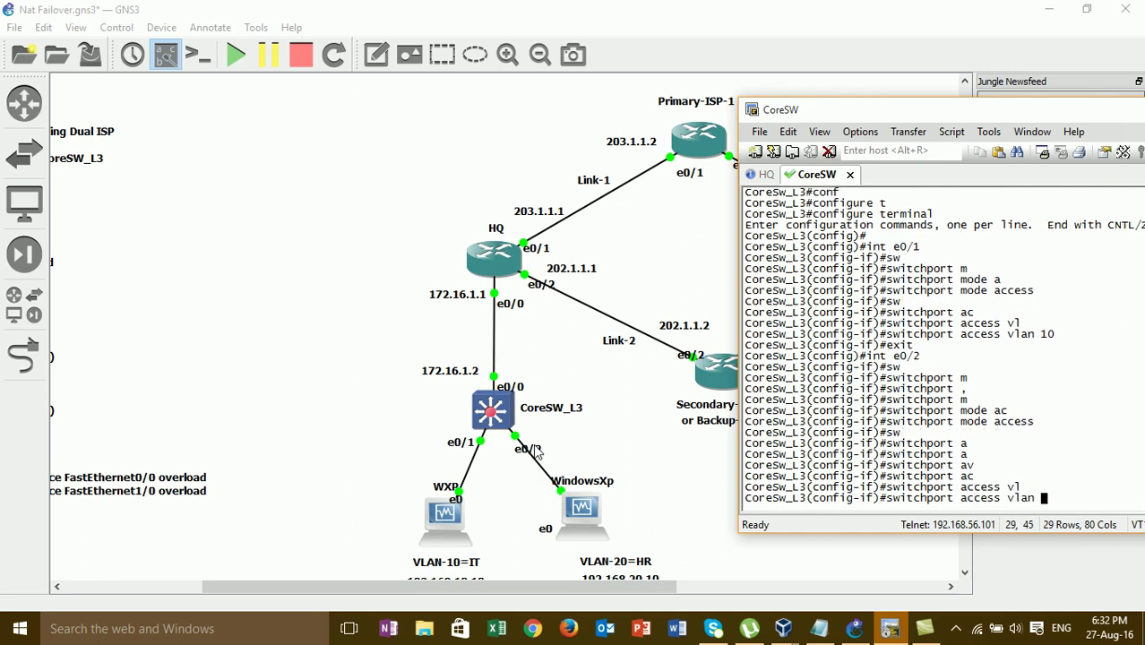
pyautogui.write('20')
pyautogui.press('Return')
# - Leave configuration mode with end and begin a show command
pyautogui.write('en')
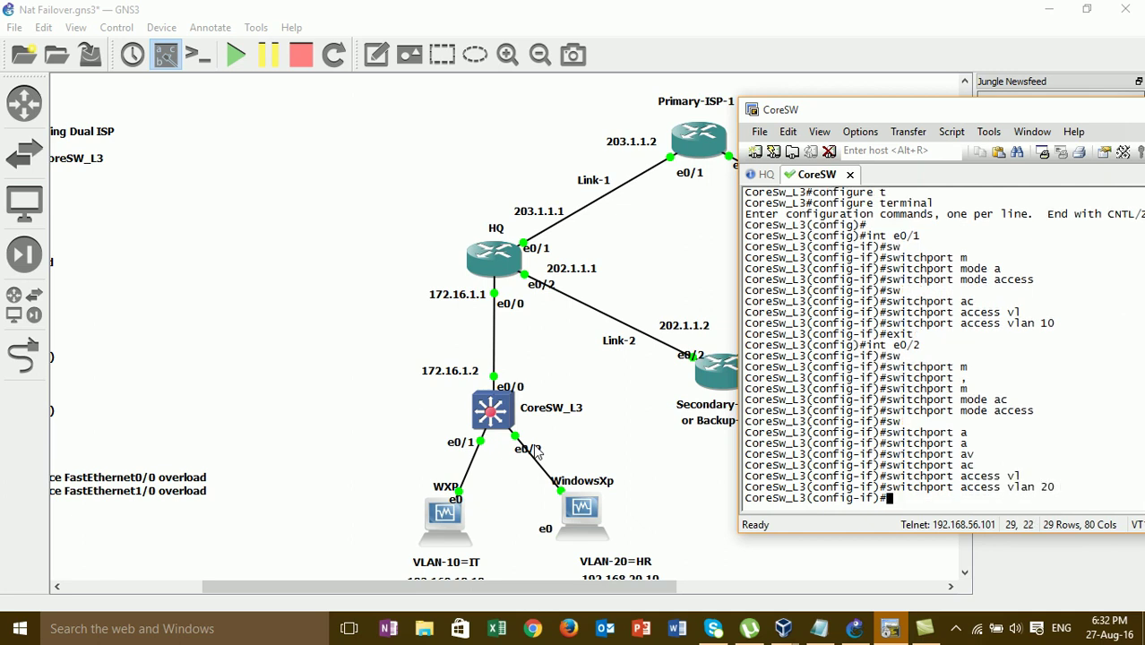
pyautogui.write('d')
pyautogui.press('Return')
pyautogui.write('sh')
pyautogui.press('Tab')
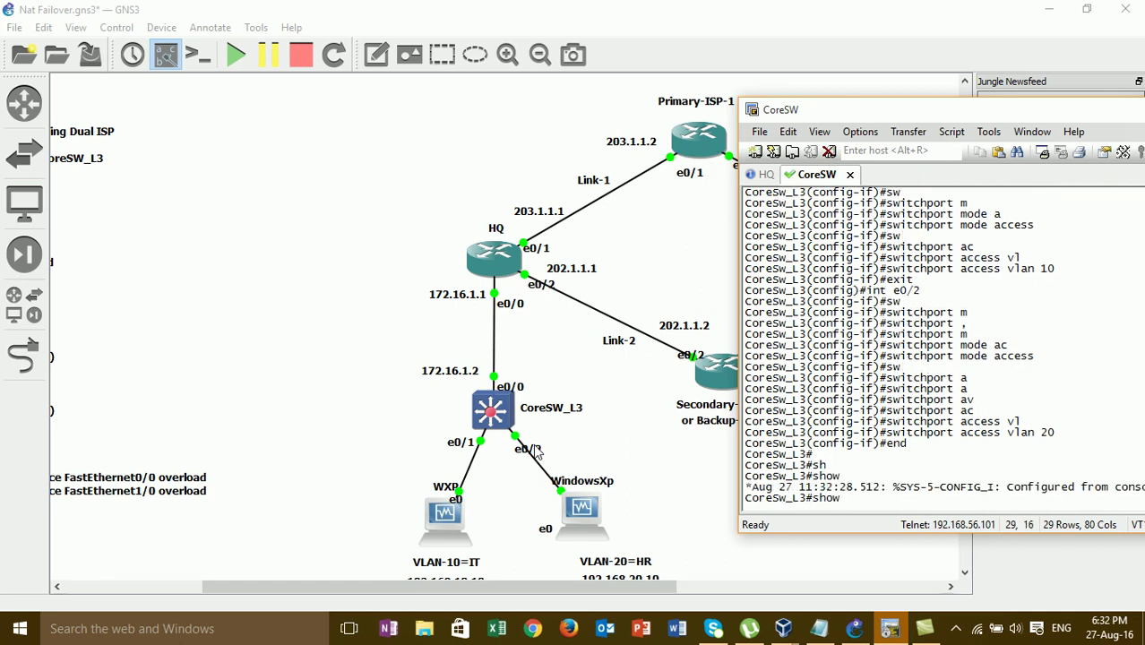
# - Run show vlan on CoreSW to list its VLAN table
pyautogui.write('cl')
pyautogui.write('lv')
pyautogui.press('Tab')
pyautogui.press('BackSpace')
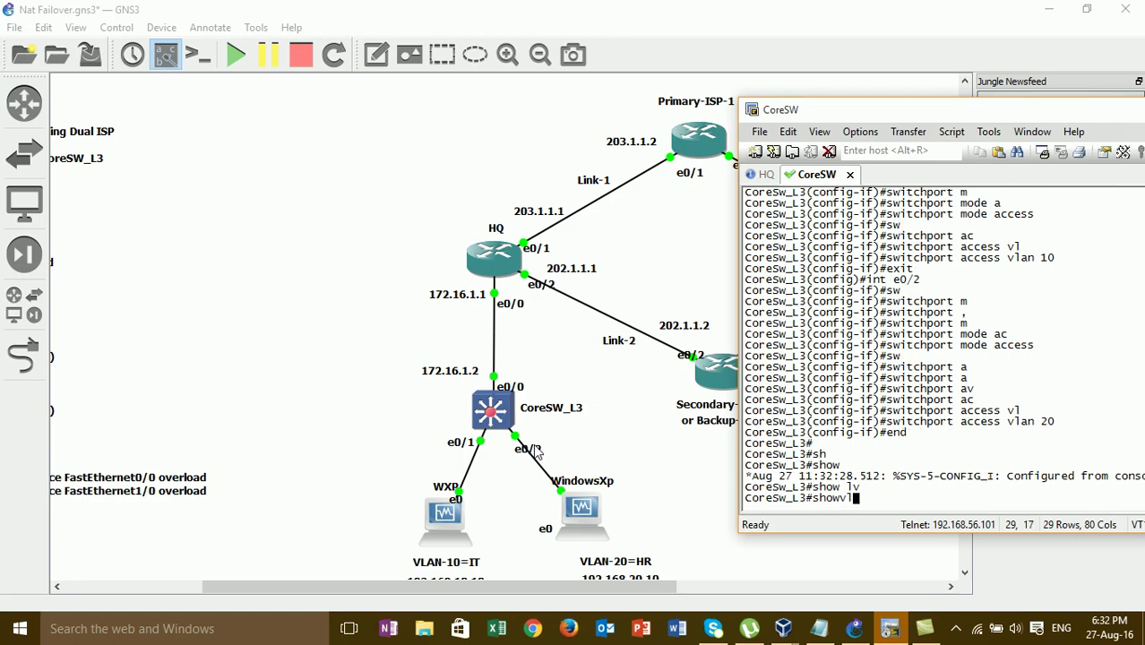
pyautogui.press('BackSpace')
pyautogui.write('vlan')
pyautogui.press('Return')
pyautogui.press('Return')
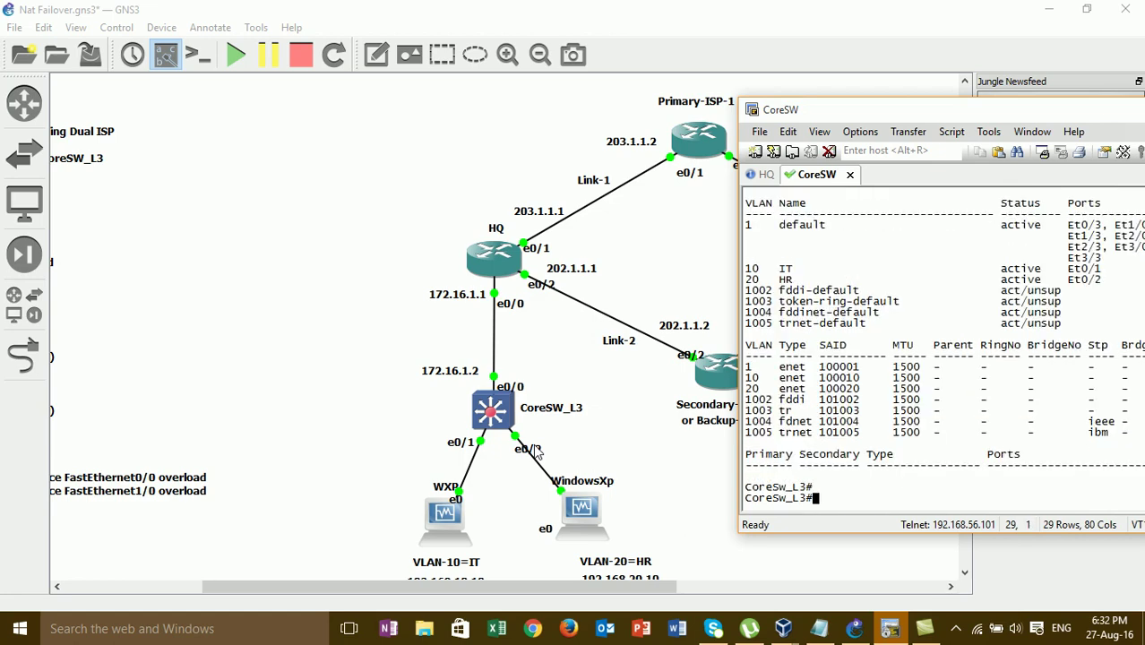
# - Highlight the IT and HR VLAN rows with their ports, then switch to HQ
pyautogui.moveTo(778, 280); pyautogui.dragTo(1068, 271)
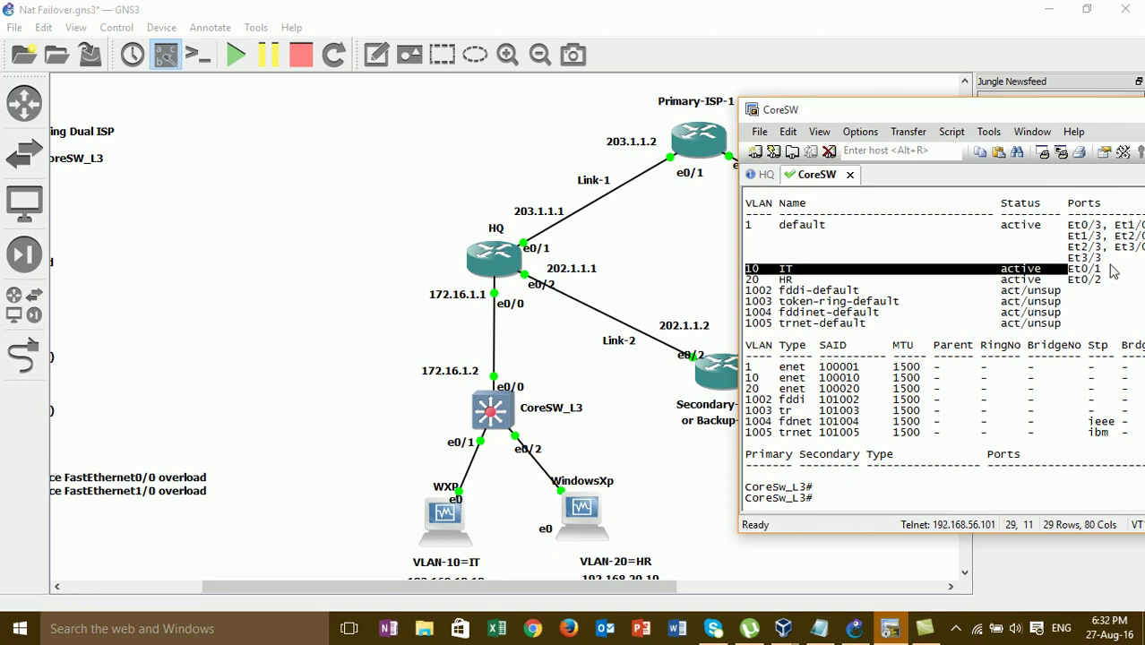
pyautogui.moveTo(1062, 272); pyautogui.dragTo(1104, 281)
pyautogui.click(789, 283)
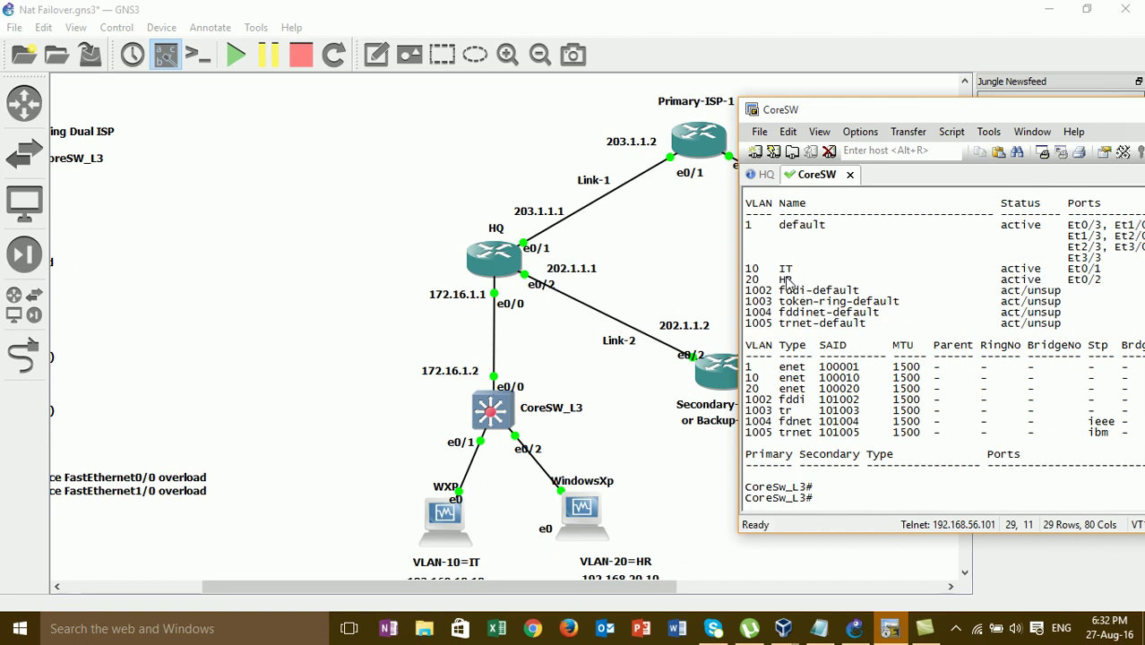
pyautogui.click(765, 175)
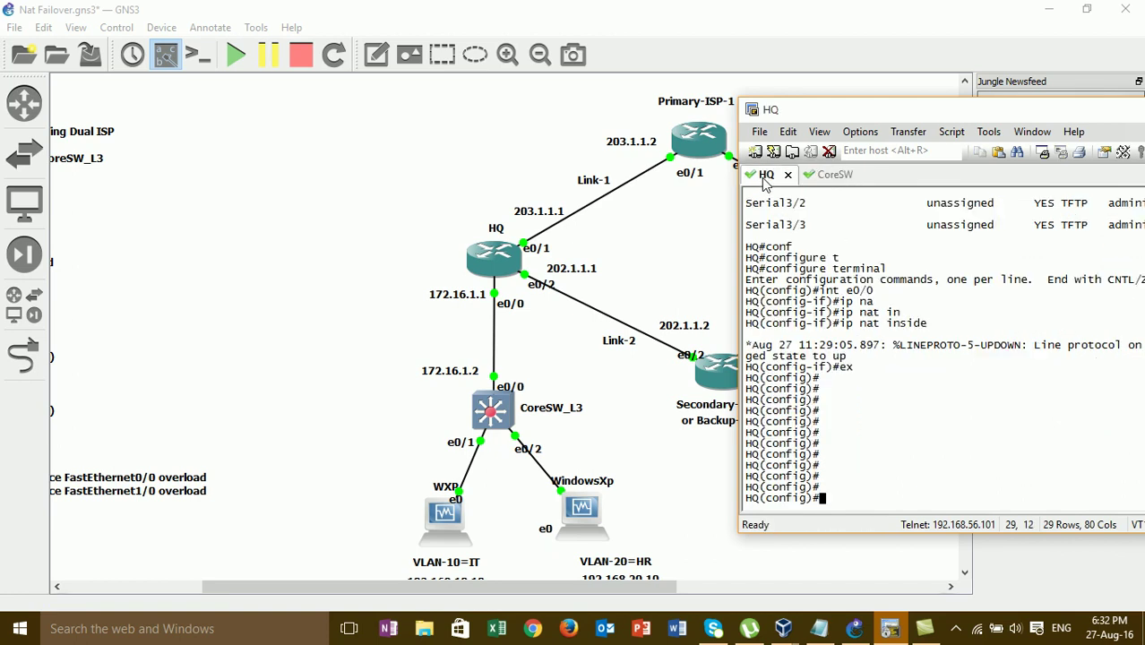
# - Configure HQ interface e0/1 with ip nat outside
pyautogui.press('Return')
pyautogui.press('Return')
pyautogui.press('Return')
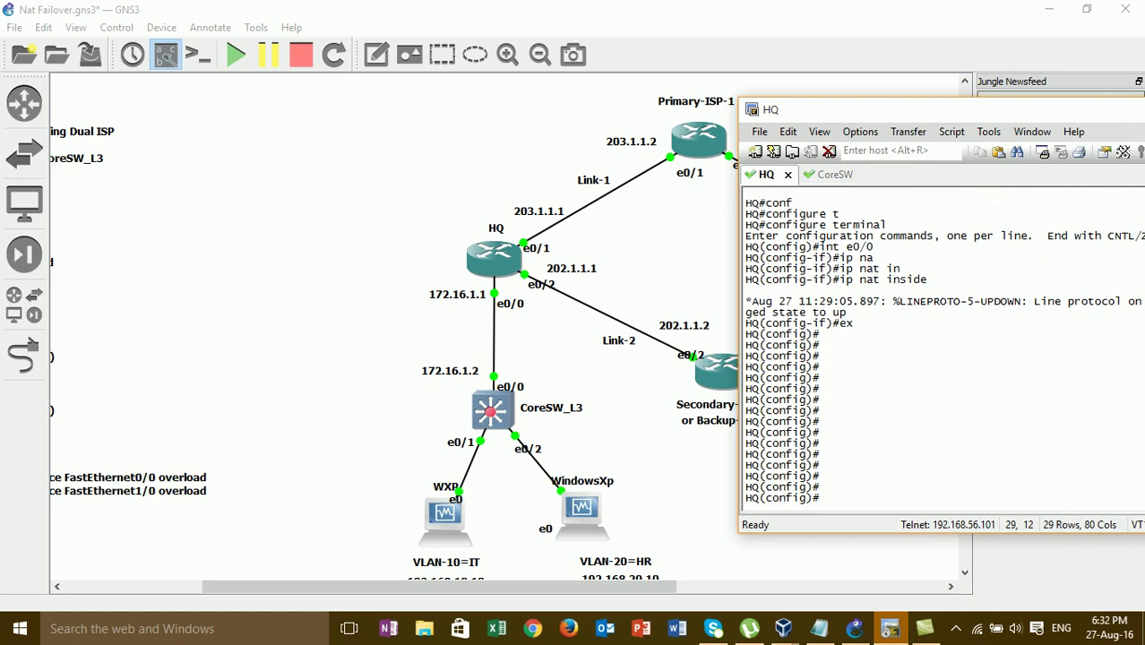
pyautogui.press('Return')
pyautogui.press('Return')
pyautogui.press('Return')
pyautogui.press('Return')
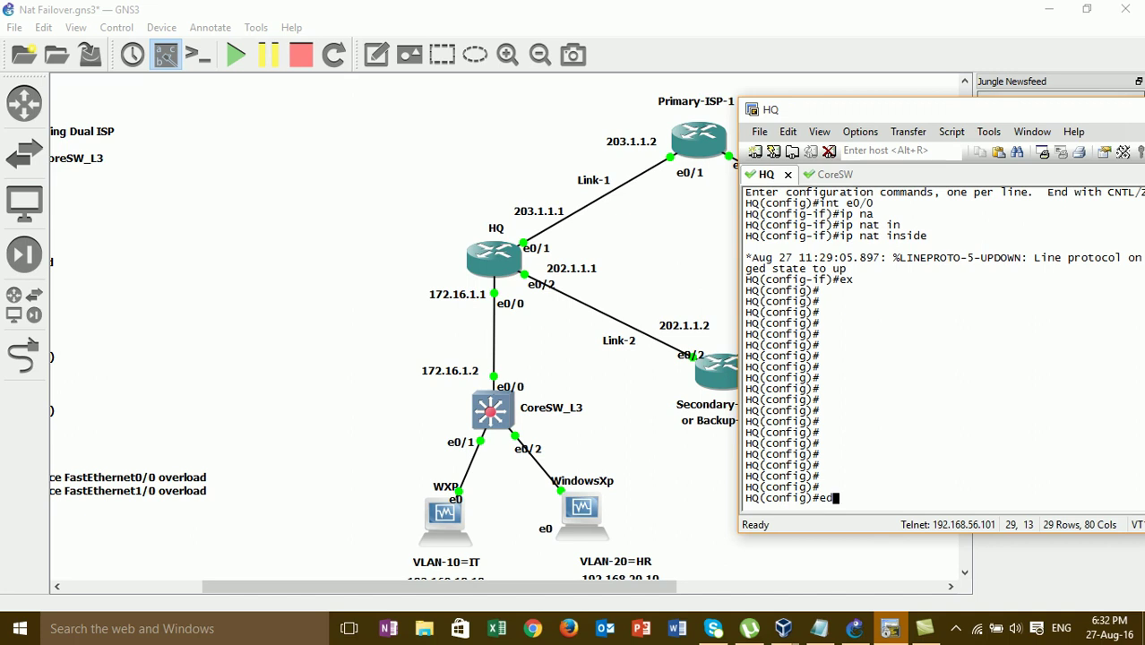
pyautogui.press('BackSpace')
pyautogui.press('BackSpace')
pyautogui.press('BackSpace')
pyautogui.write('t e')
pyautogui.press('Return')
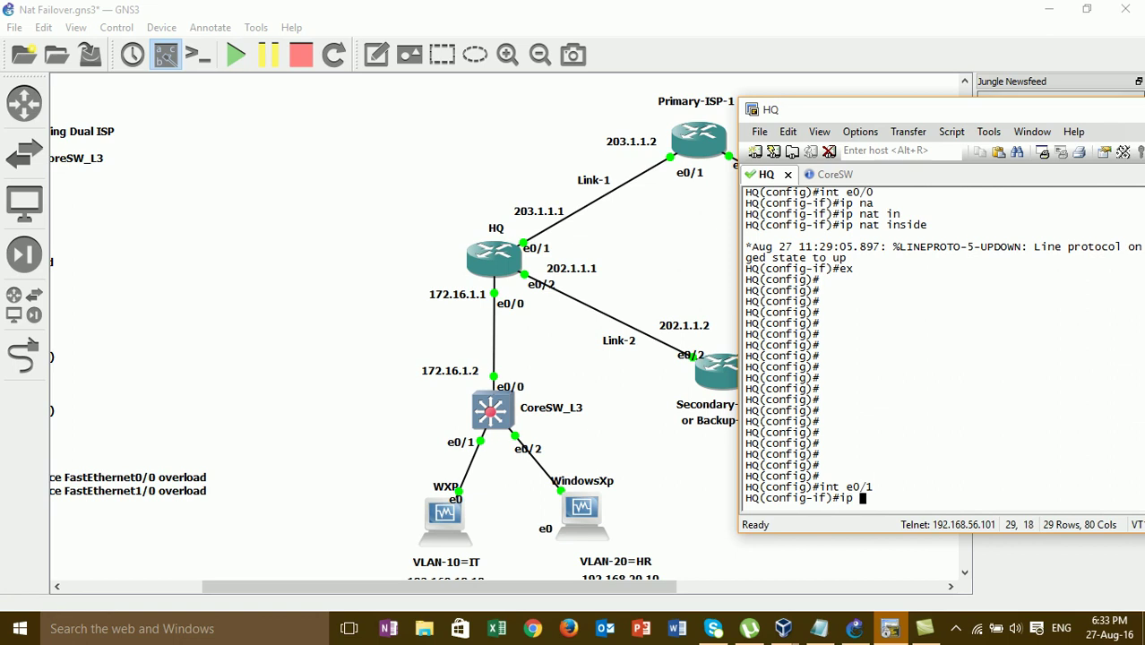
pyautogui.write('na')
pyautogui.press('Tab')
pyautogui.write('our')
pyautogui.press('Tab')
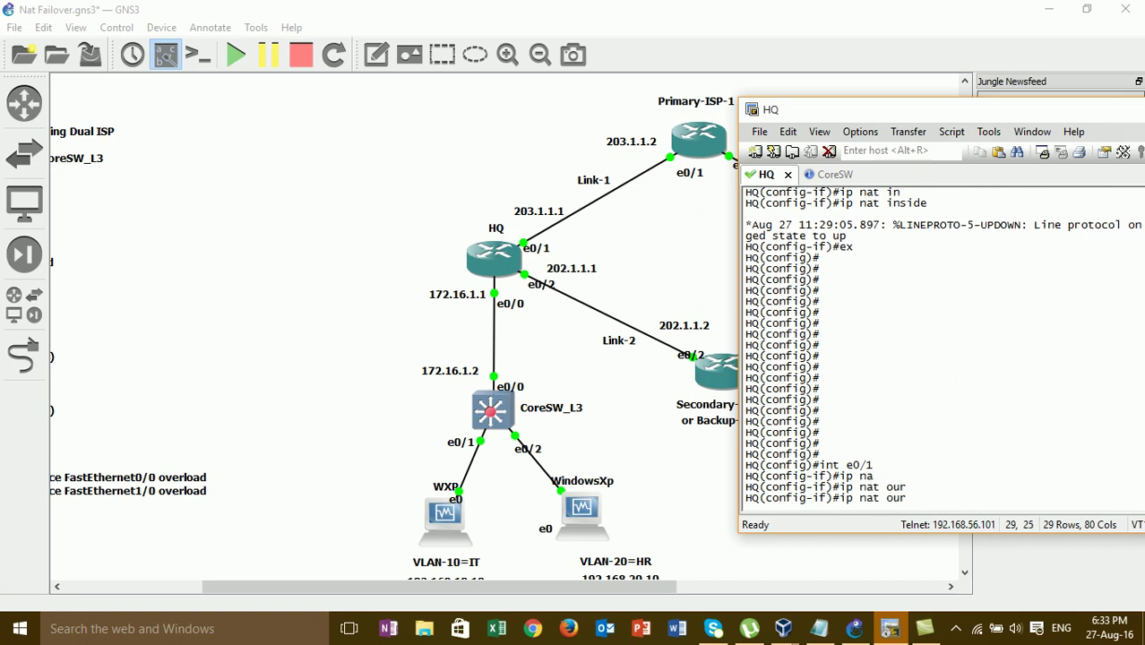
pyautogui.write('t')
pyautogui.press('Tab')
pyautogui.press('Return')
# - Configure HQ interface e0/2 with ip nat outside
pyautogui.write('int e0')
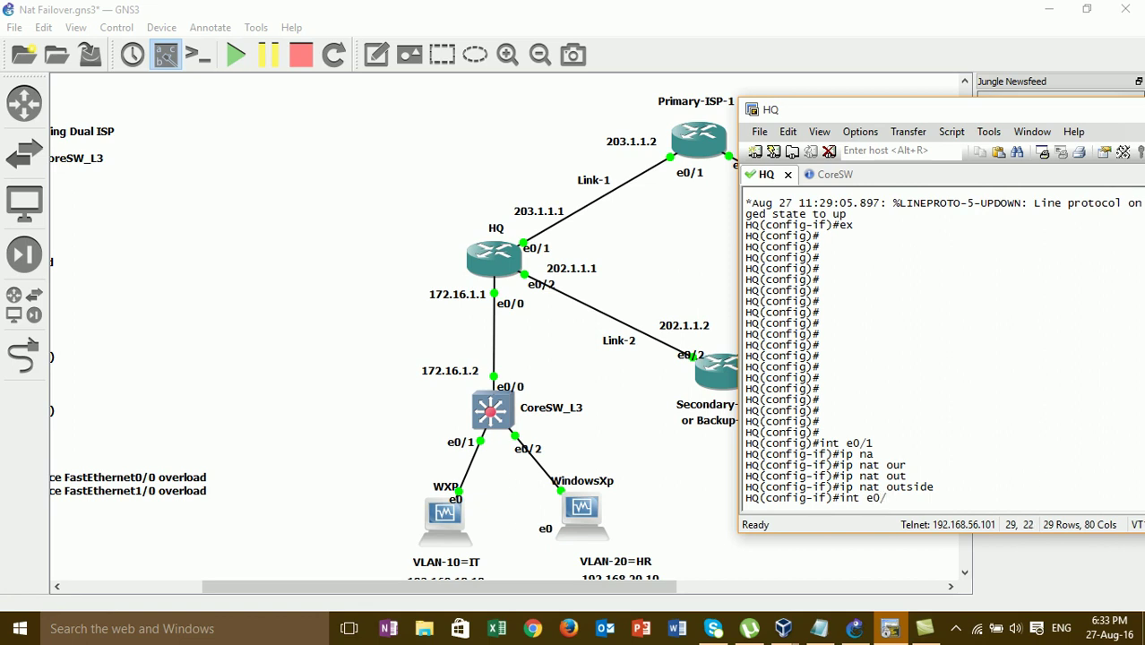
pyautogui.write('/2')
pyautogui.press('Return')
pyautogui.write('ip na')
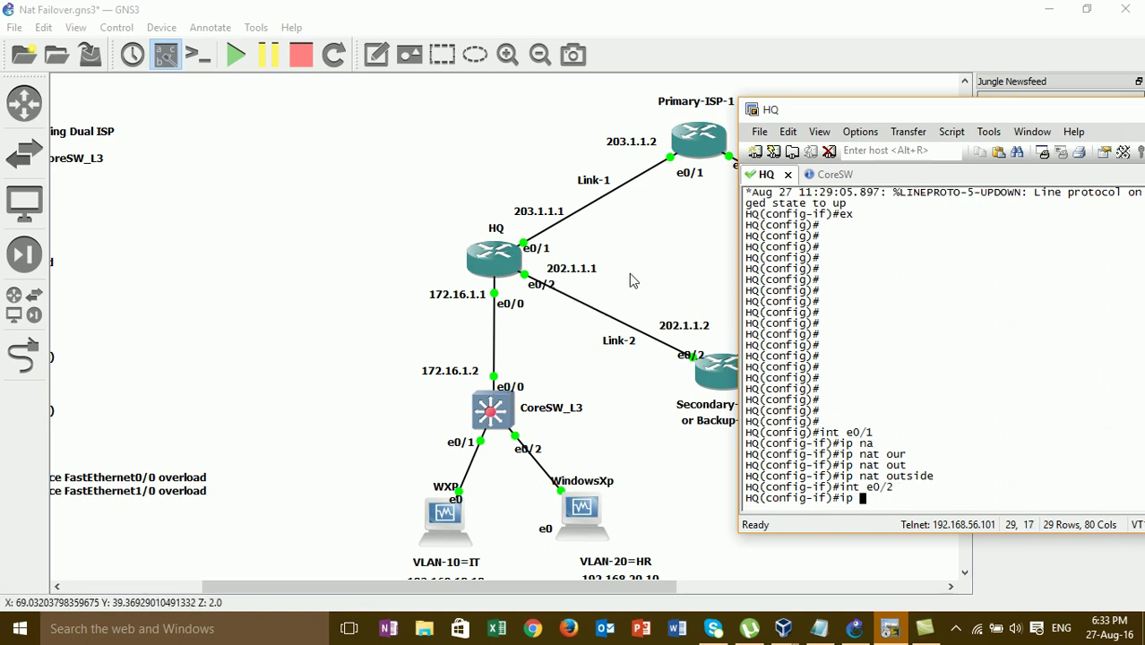
pyautogui.press('Tab')
pyautogui.write('ou')
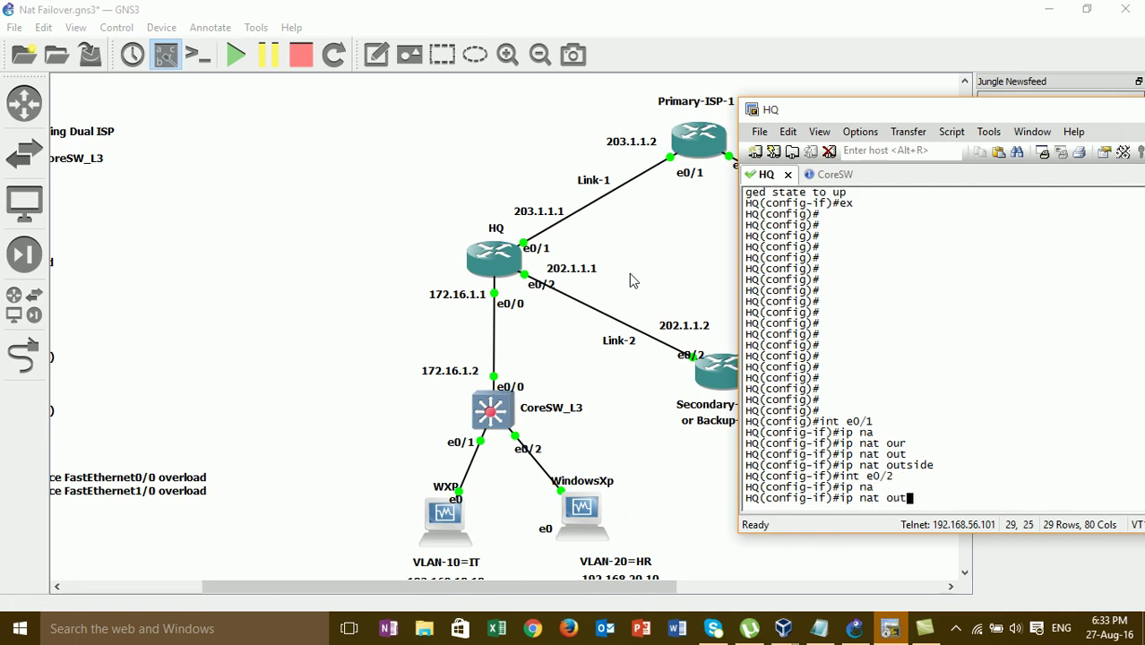
pyautogui.write('t')
pyautogui.press('Tab')
pyautogui.press('Return')
# - Exit interface configuration and type do sho run
pyautogui.press('Return')
pyautogui.write('exit')
pyautogui.press('Return')
pyautogui.press('Return')
pyautogui.write('sh')
pyautogui.press('Tab')
pyautogui.write('r')
pyautogui.press('BackSpace')
pyautogui.press('BackSpace')
pyautogui.press('BackSpace')
pyautogui.press('BackSpace')
pyautogui.press('BackSpace')
pyautogui.press('BackSpace')
pyautogui.press('BackSpace')
pyautogui.write('do sho run')
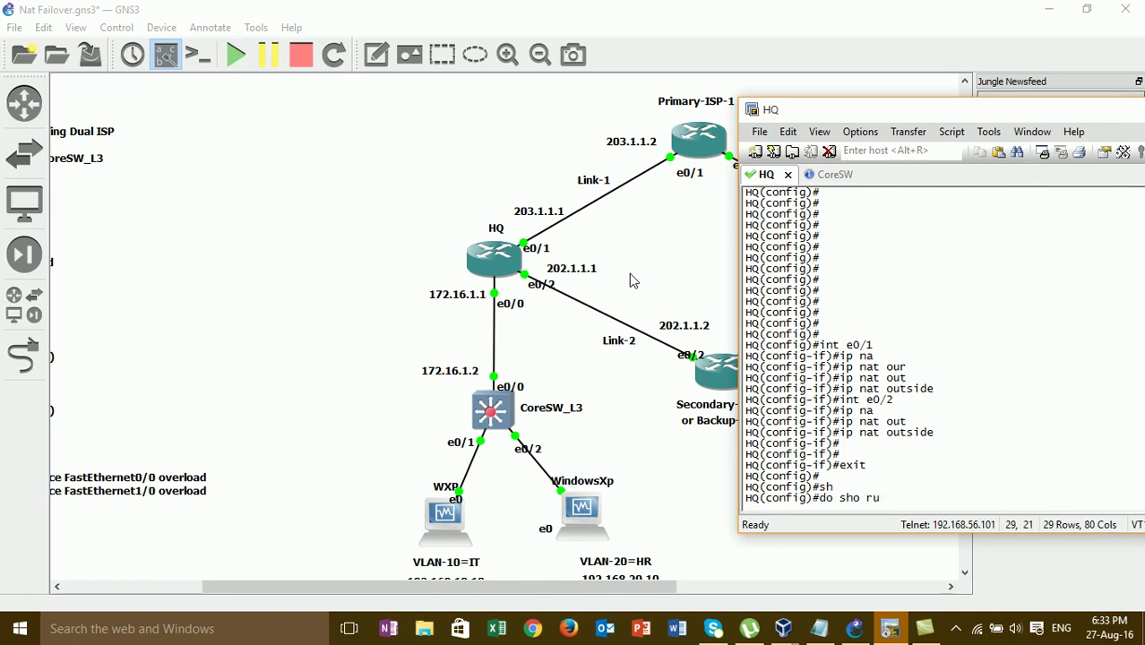
# - Display HQ's running configuration and page down to the interfaces
pyautogui.press('Tab')
pyautogui.press('Return')
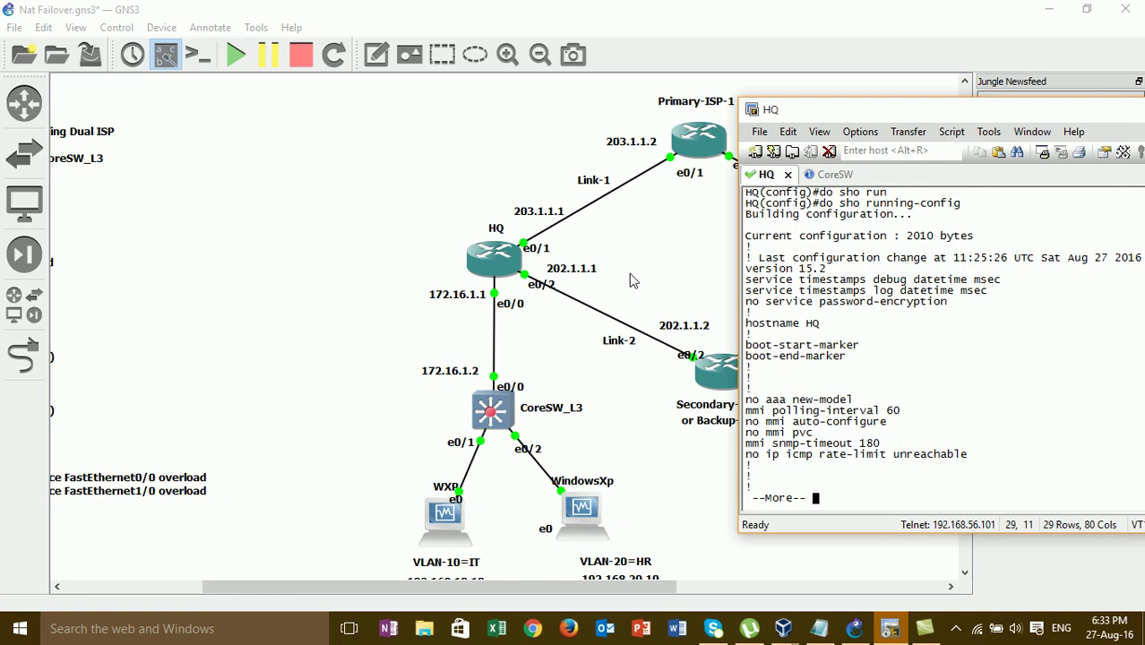
pyautogui.press('Return')
pyautogui.press('Return')
pyautogui.press('Return')
pyautogui.press('Return')
pyautogui.press('Return')
pyautogui.press('Return')
pyautogui.press('Return')
pyautogui.press('Return')
pyautogui.press('Return')
pyautogui.press('Return')
pyautogui.press('Return')
pyautogui.press('Return')
pyautogui.press('Return')
pyautogui.press('Return')
pyautogui.press('Return')
pyautogui.press('Return')
pyautogui.press('Return')
pyautogui.press('Return')
pyautogui.press('Return')
pyautogui.press('Return')
pyautogui.press('Return')
pyautogui.press('Return')
pyautogui.press('Return')
pyautogui.press('Return')
pyautogui.press('Return')
pyautogui.press('Return')
pyautogui.press('Return')
pyautogui.press('Return')
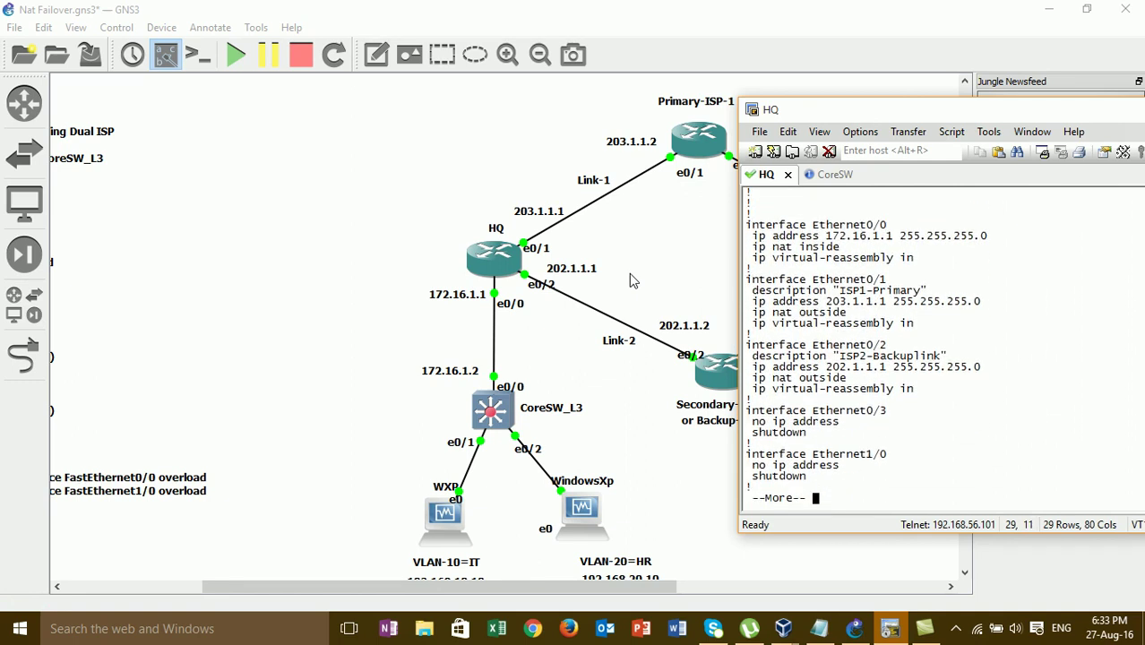
pyautogui.press('Return')
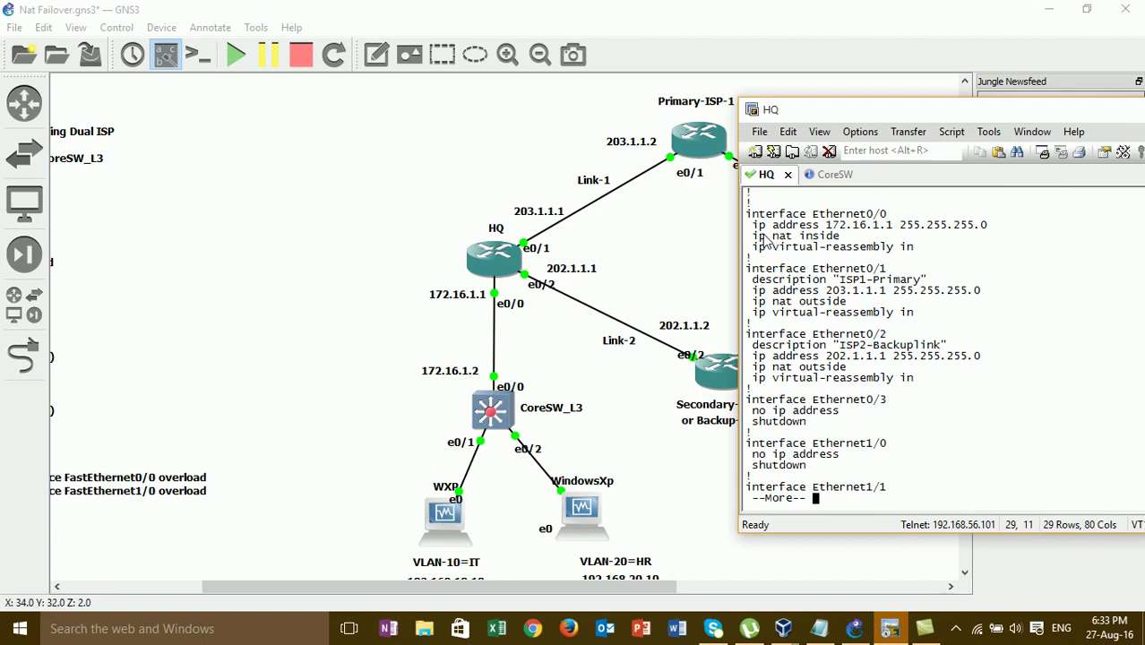
# - Highlight the ip nat lines and ISP descriptions on e0/0–e0/2, then return to GNS3's lab notes
pyautogui.moveTo(756, 236); pyautogui.dragTo(840, 237)
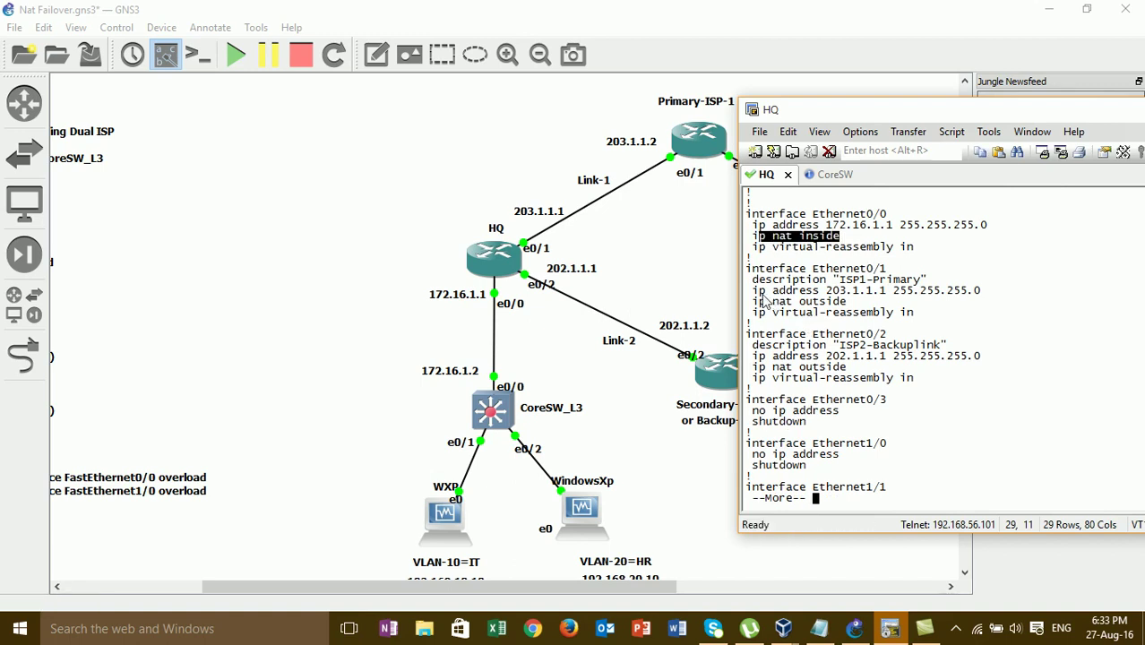
pyautogui.moveTo(754, 302); pyautogui.dragTo(851, 304)
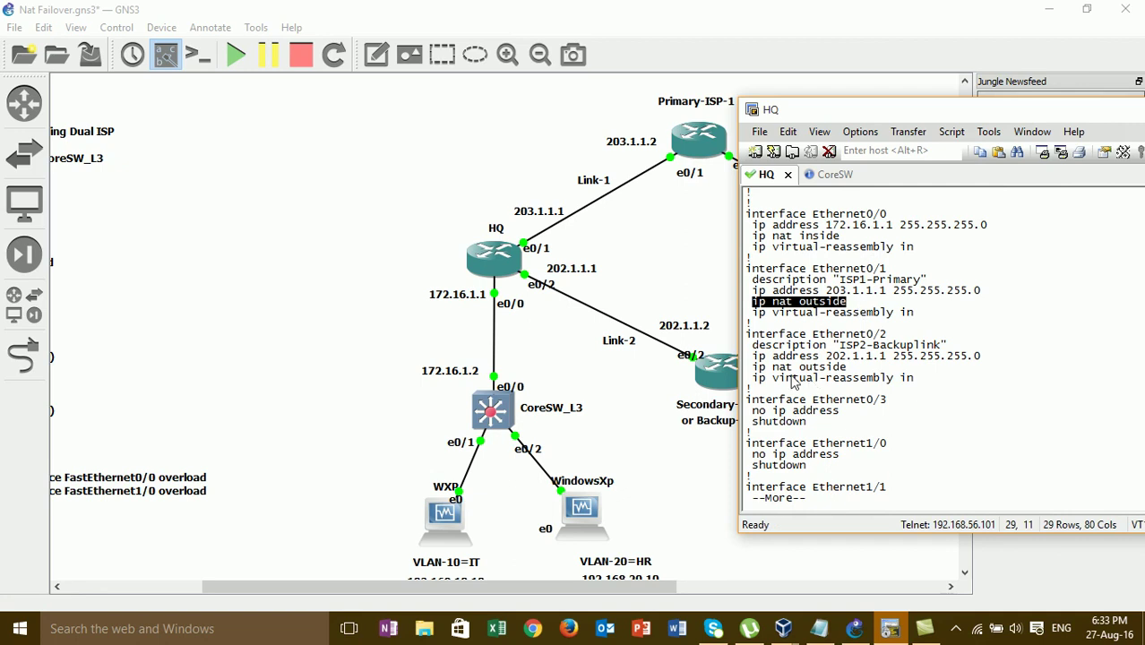
pyautogui.moveTo(754, 368); pyautogui.dragTo(839, 375)
pyautogui.moveTo(839, 280); pyautogui.dragTo(923, 283)
pyautogui.moveTo(847, 346); pyautogui.dragTo(745, 346)
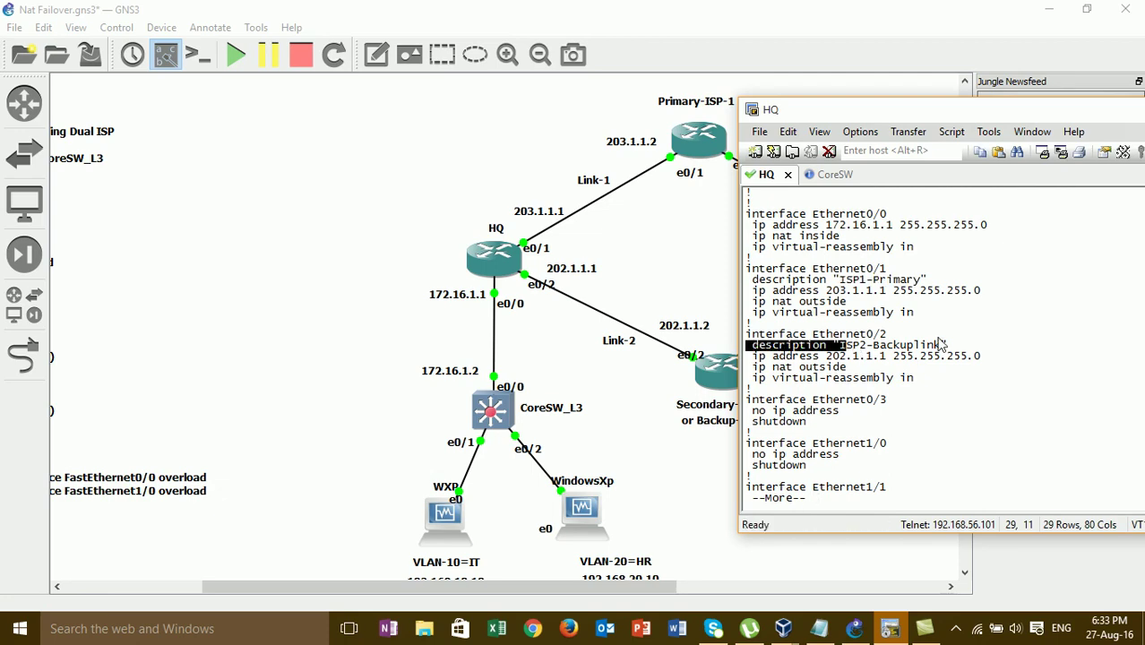
pyautogui.click(717, 260)
pyautogui.moveTo(609, 586); pyautogui.dragTo(467, 574)
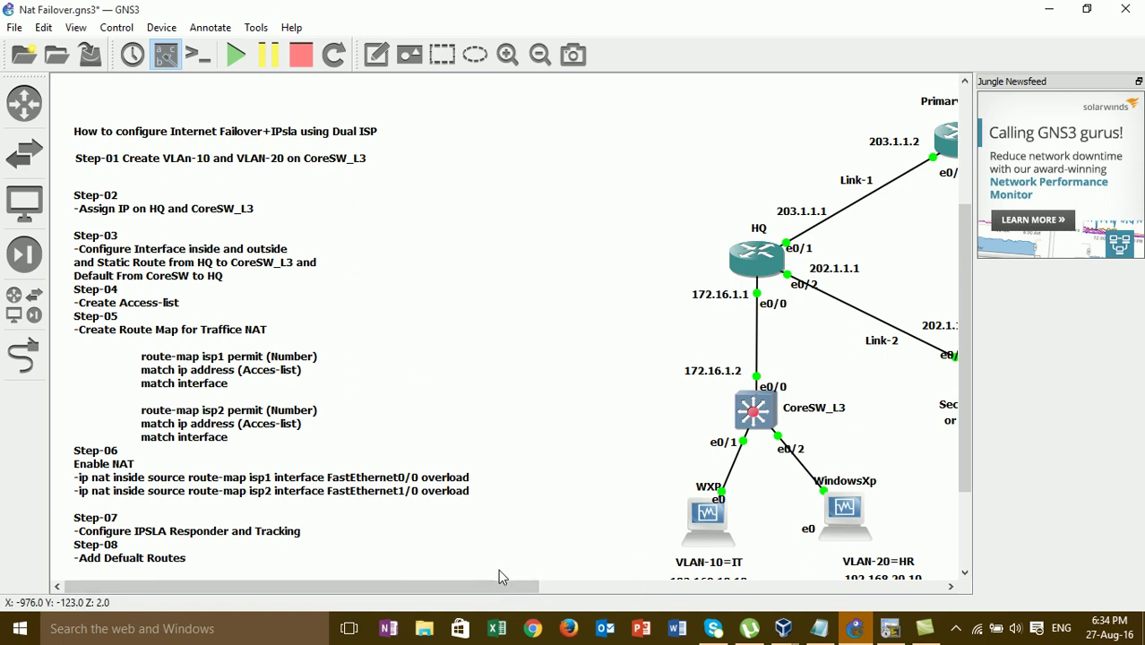
# - Append 'on HQ Router' after Access-list in the Step-04 note, then scroll back to the topology
pyautogui.doubleClick(166, 305)
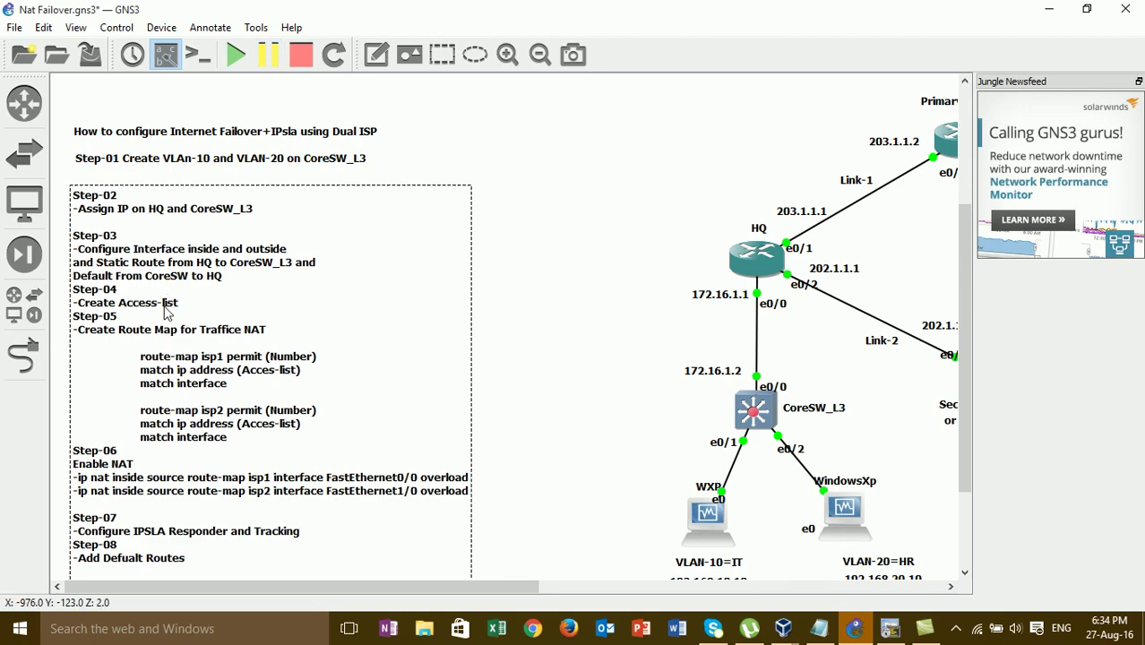
pyautogui.click(180, 306)
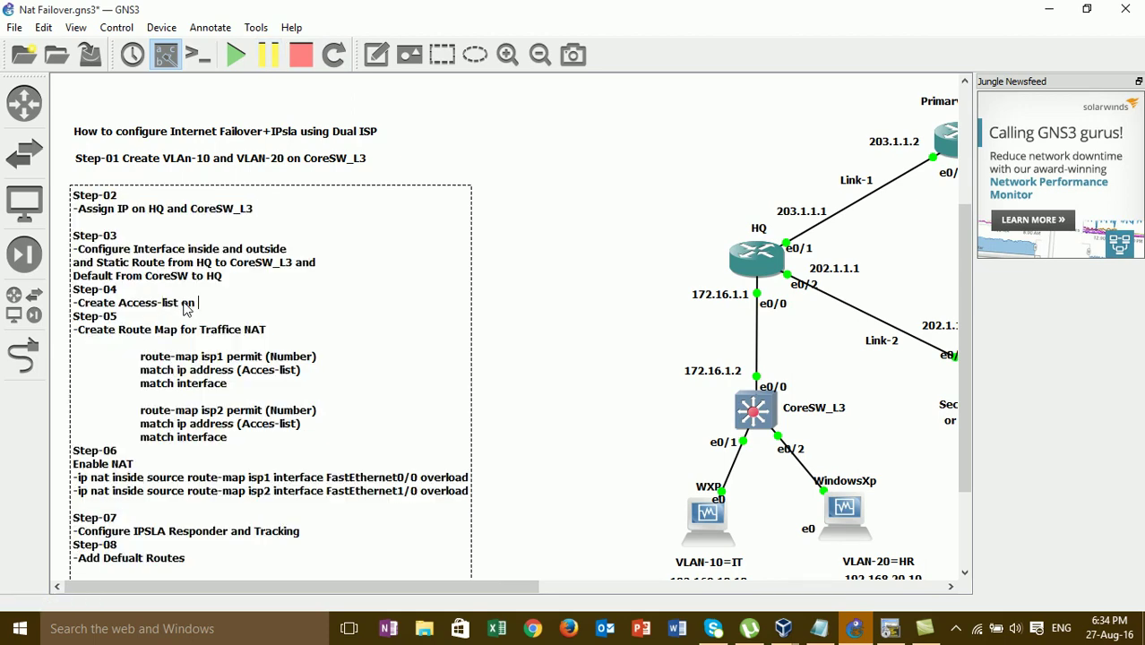
pyautogui.write('on HQ Router')
pyautogui.click(587, 375)
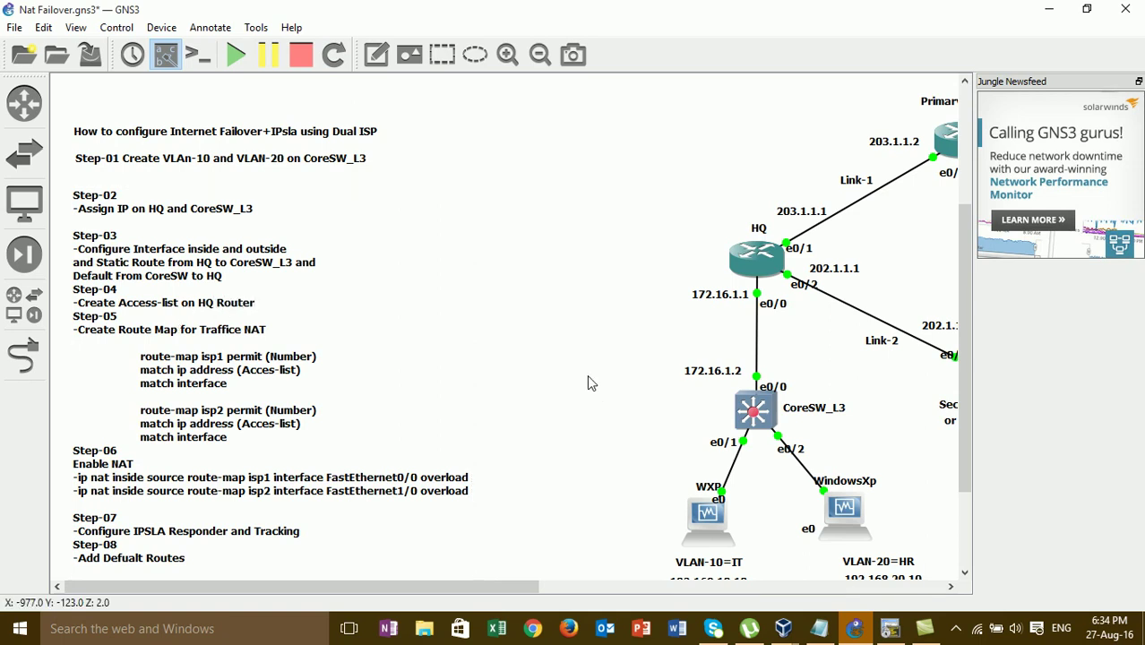
pyautogui.moveTo(506, 584); pyautogui.dragTo(650, 575)
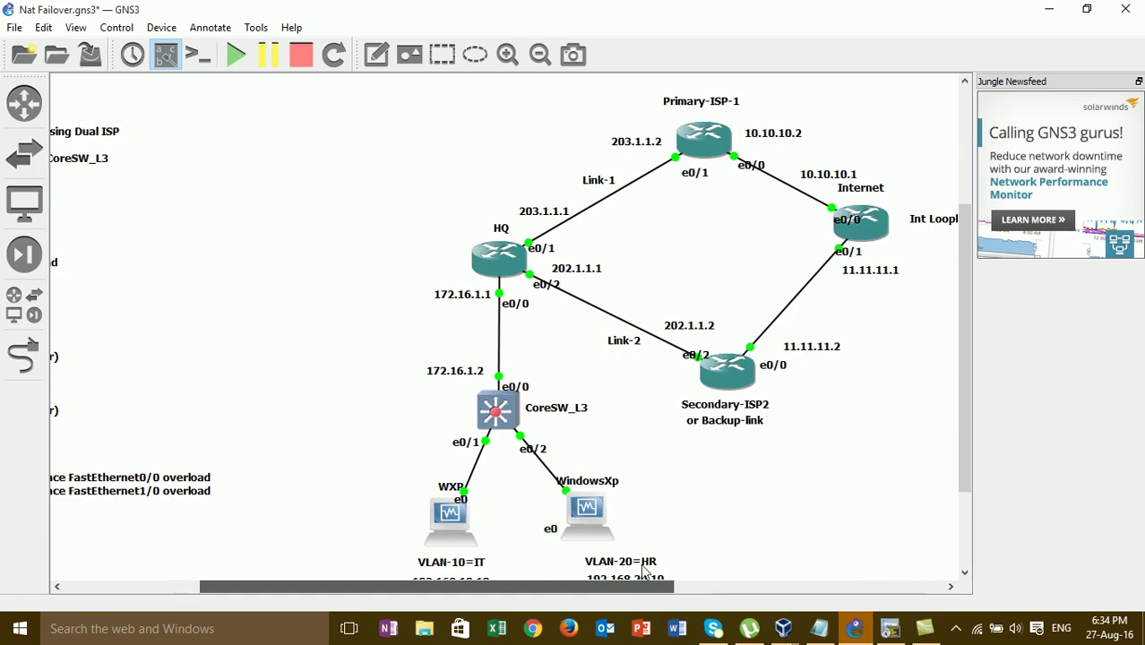
pyautogui.click(890, 628)
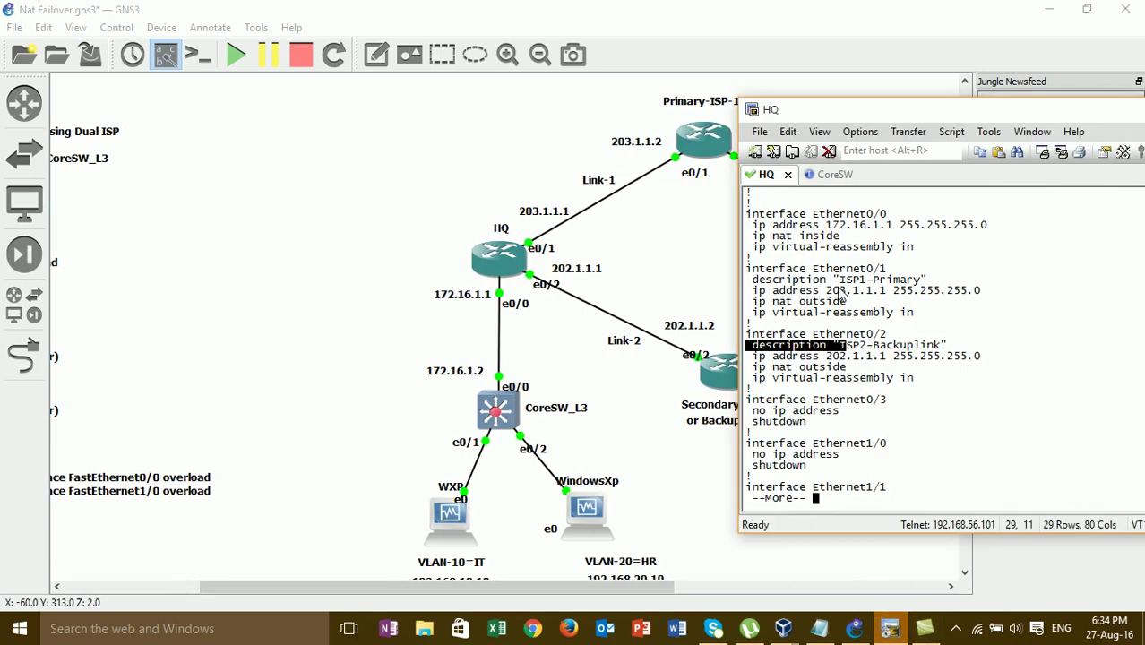
pyautogui.click(842, 294)
pyautogui.press('space')
pyautogui.press('space')
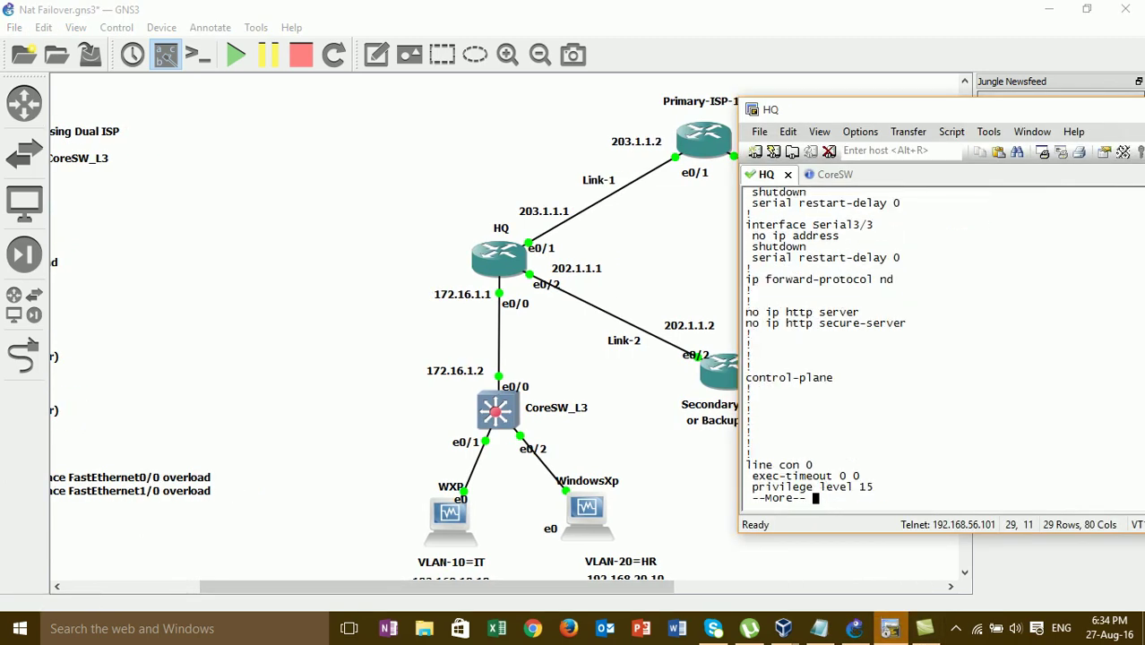
pyautogui.press('space')
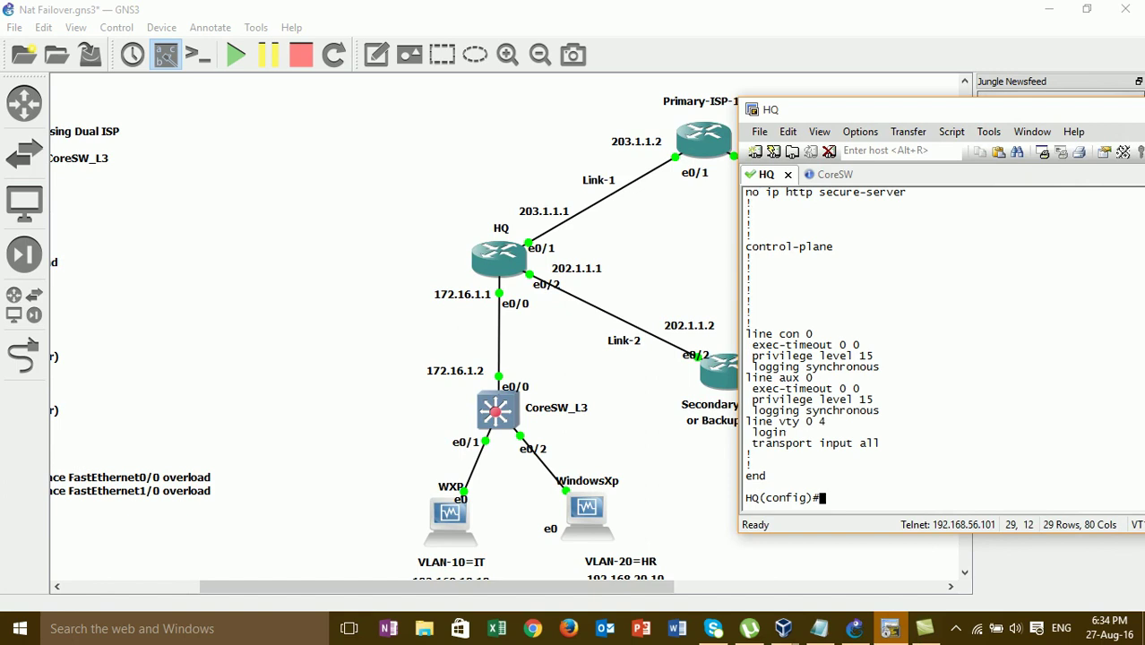
pyautogui.write('ac')
pyautogui.press('Tab')
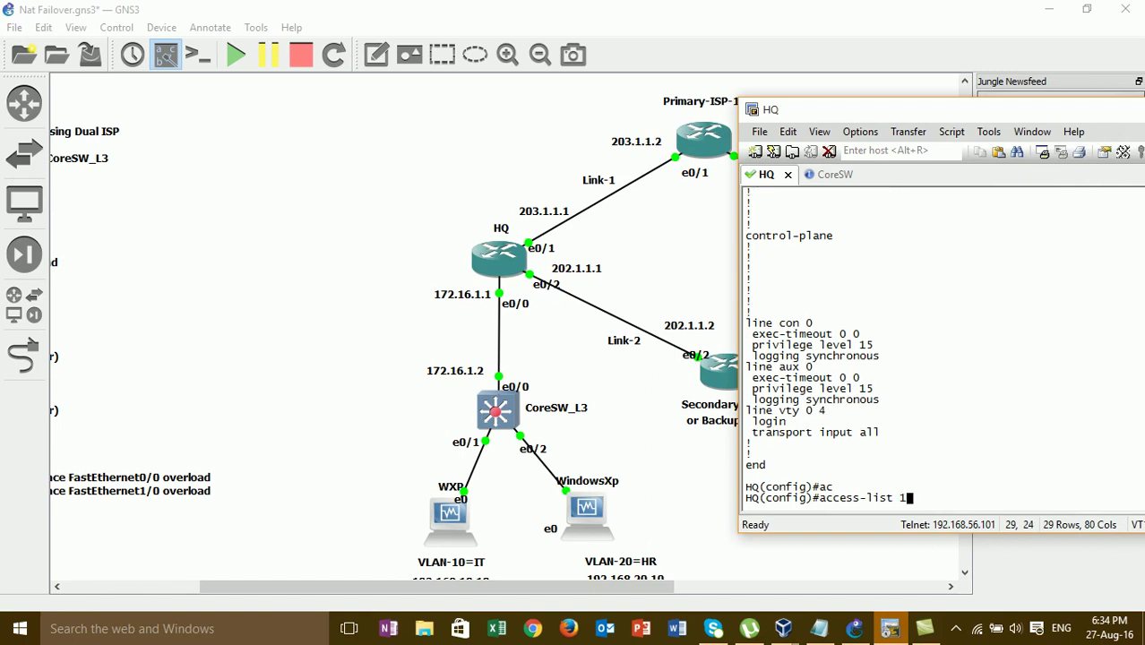
pyautogui.press('BackSpace')
pyautogui.write('0 per')
pyautogui.press('Tab')
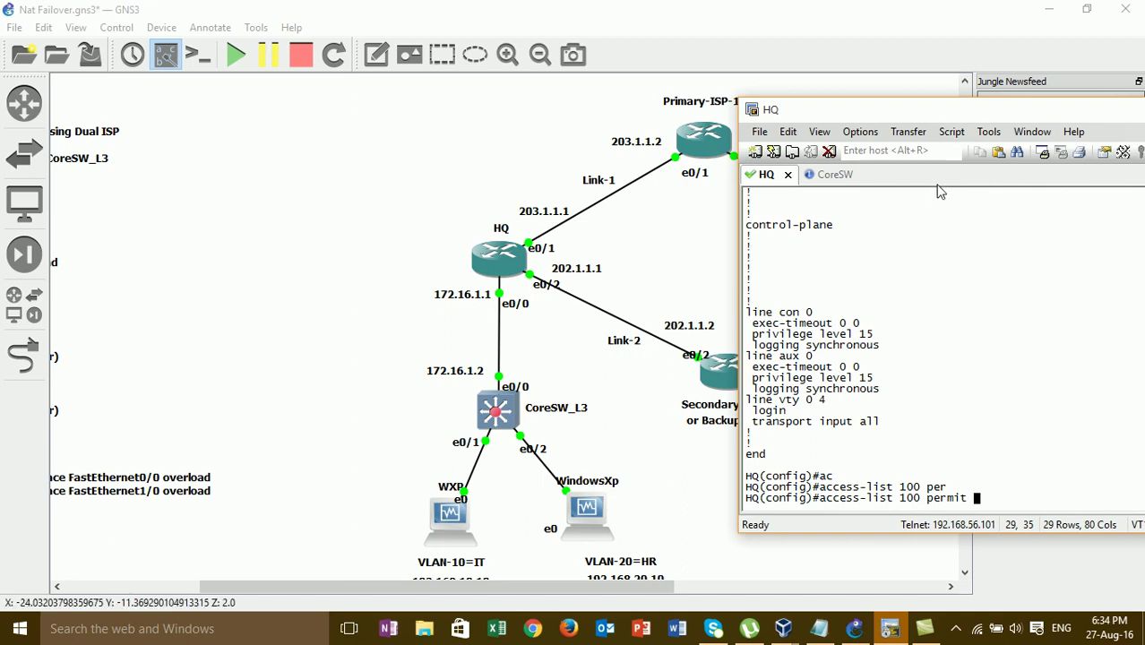
pyautogui.moveTo(885, 98); pyautogui.dragTo(768, 36)
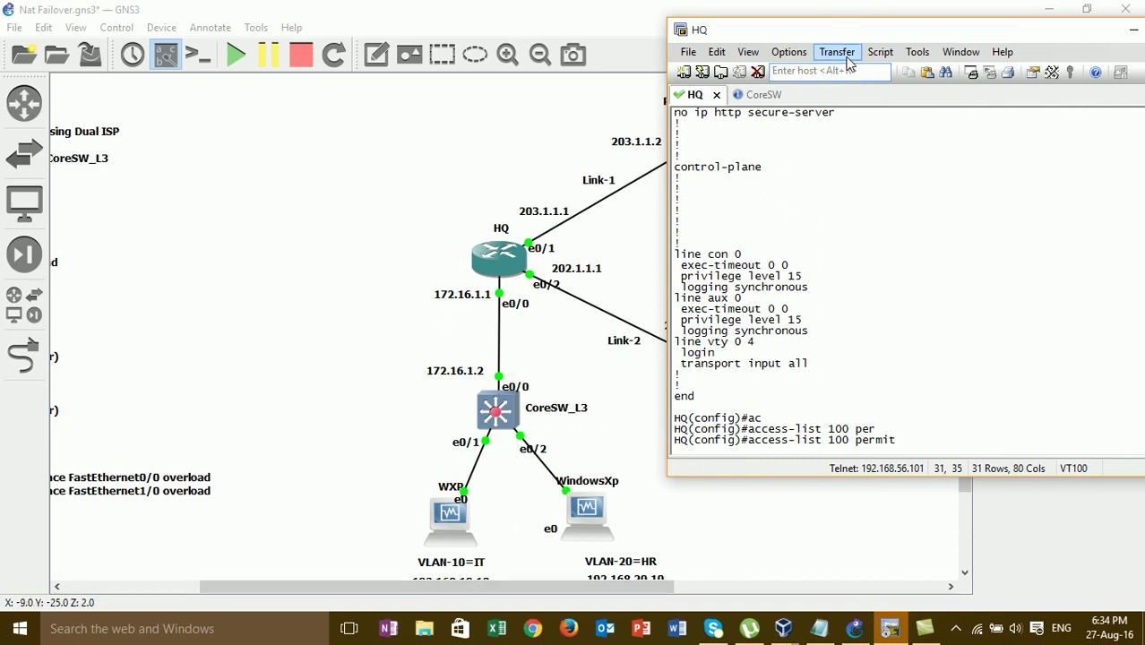
pyautogui.moveTo(862, 20); pyautogui.dragTo(860, 36)
pyautogui.moveTo(781, 57); pyautogui.dragTo(502, 76)
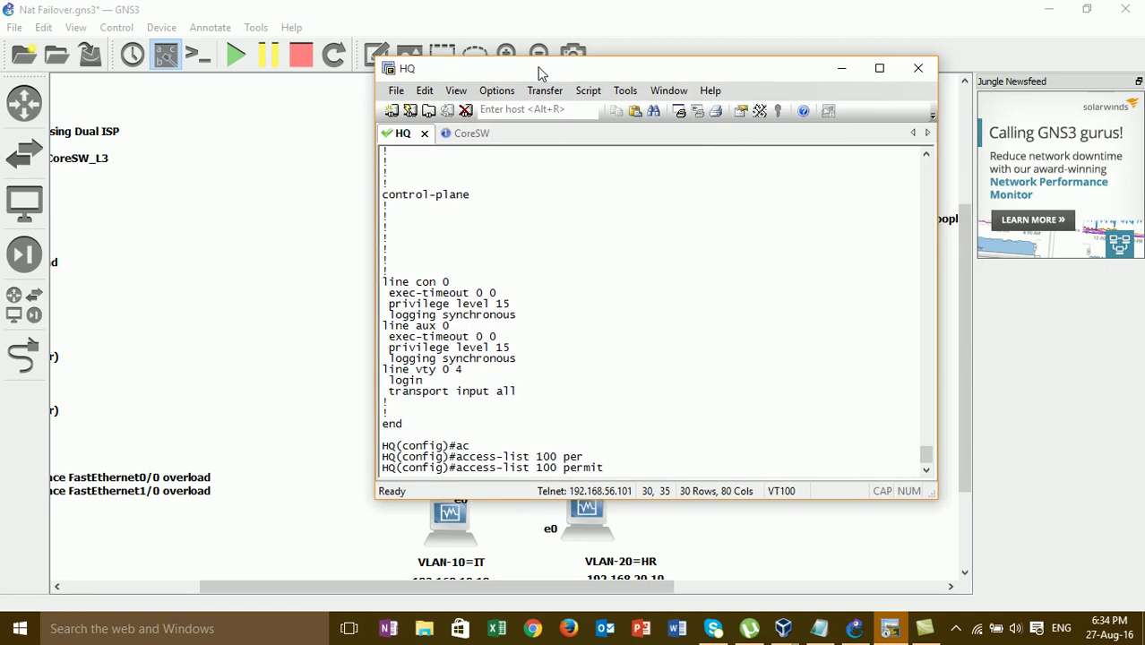
pyautogui.click(968, 275)
pyautogui.moveTo(968, 275); pyautogui.dragTo(970, 329)
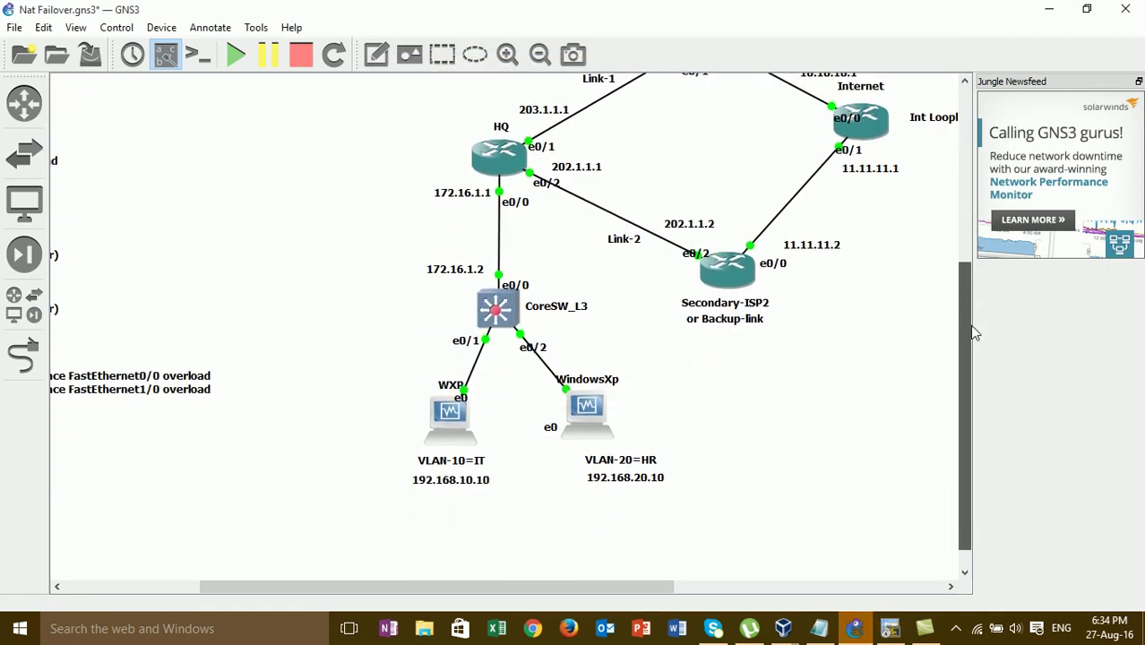
pyautogui.moveTo(377, 462); pyautogui.dragTo(697, 502)
pyautogui.click(630, 527)
pyautogui.moveTo(555, 581); pyautogui.dragTo(518, 593)
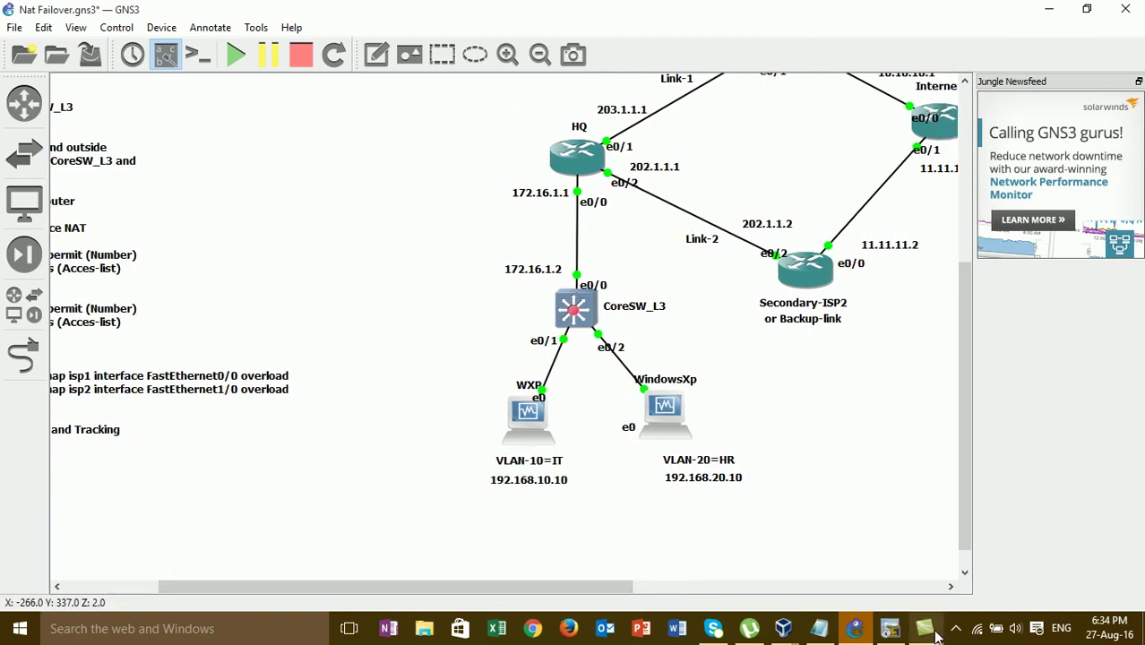
pyautogui.moveTo(456, 450); pyautogui.dragTo(800, 533)
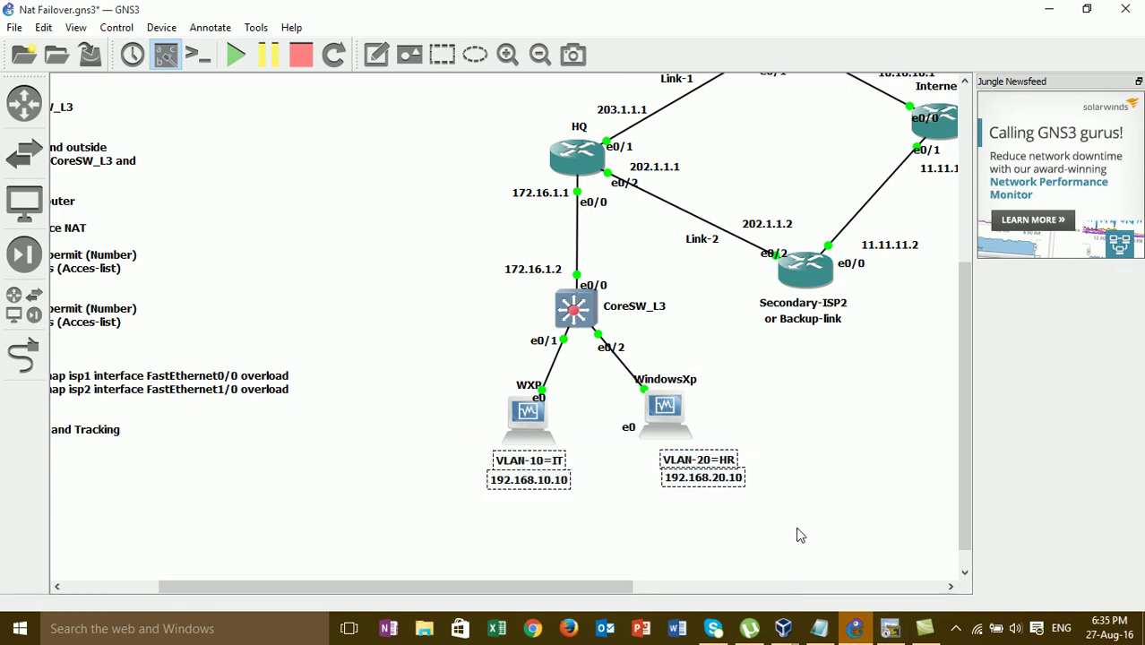
pyautogui.click(890, 629)
pyautogui.moveTo(615, 79); pyautogui.dragTo(858, 87)
# - Enter a VLAN-10 access-list 100 permit with wildcard 0.0.0.255 and any, which HQ rejects without 'ip'
pyautogui.write('192.168.10')
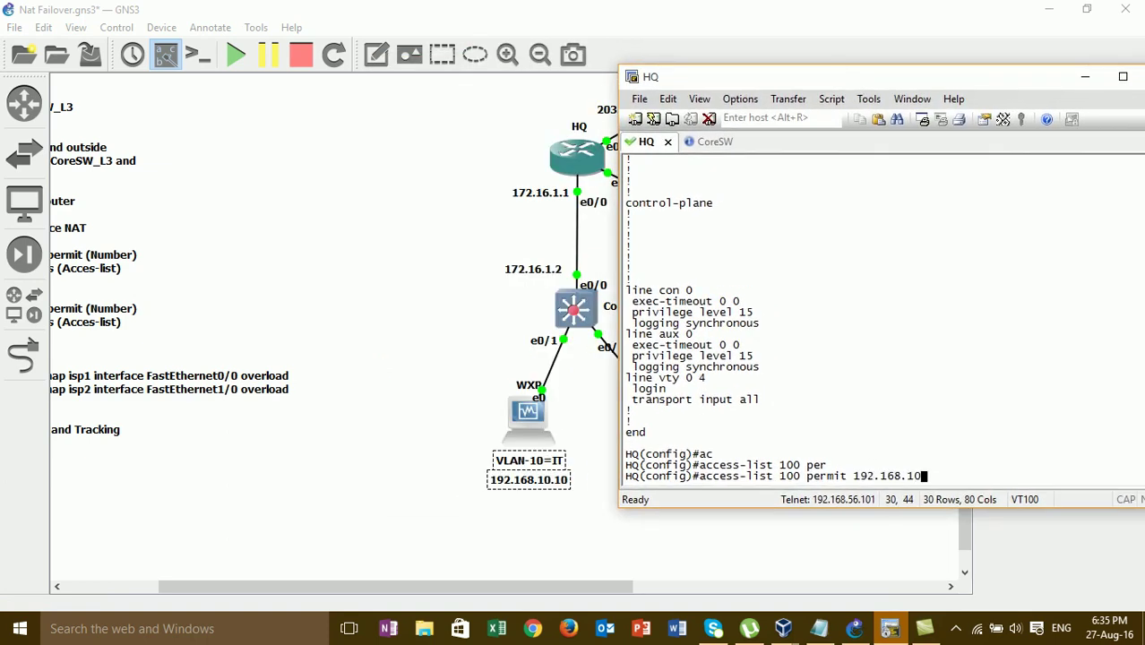
pyautogui.write('.0 0.0.')
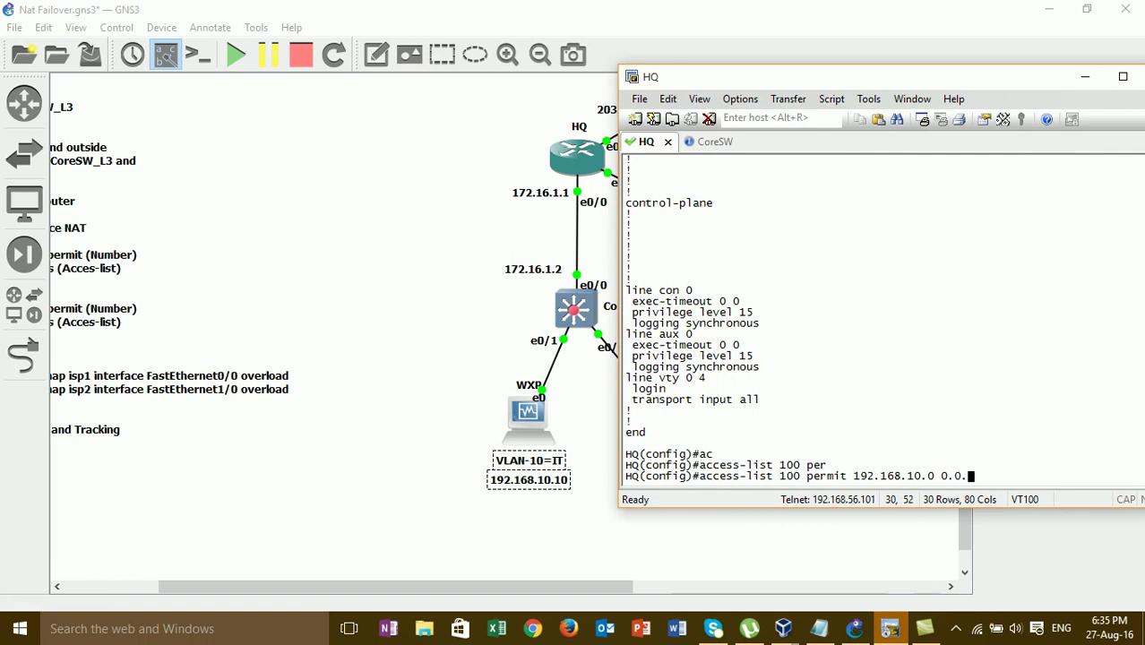
pyautogui.write('0.0 an')
pyautogui.press('Tab')
pyautogui.write('y')
pyautogui.press('Tab')
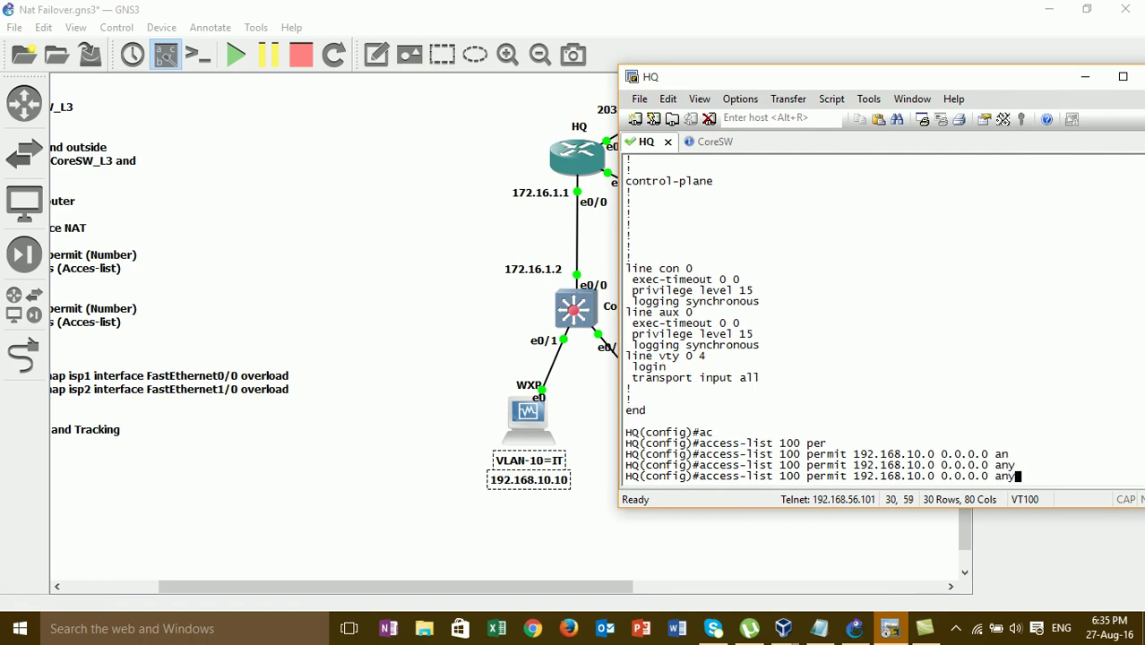
pyautogui.press('BackSpace')
pyautogui.press('BackSpace')
pyautogui.press('BackSpace')
pyautogui.press('BackSpace')
pyautogui.press('BackSpace')
pyautogui.press('BackSpace')
pyautogui.press('BackSpace')
pyautogui.press('BackSpace')
pyautogui.press('BackSpace')
pyautogui.press('BackSpace')
pyautogui.write('255 an')
pyautogui.press('Tab')
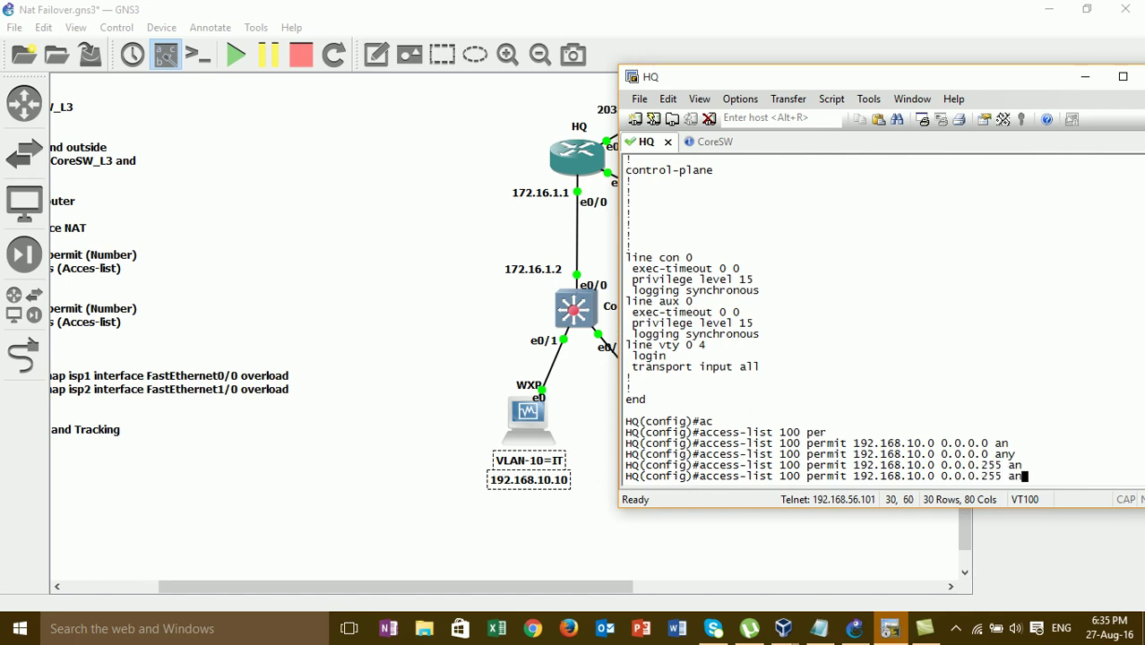
pyautogui.write('y')
pyautogui.press('Tab')
pyautogui.press('Return')
# - Resubmit it as 'access-list 100 permit ip 192.168.10.0 0.0.0.255 any'
pyautogui.press('Up')
pyautogui.press('BackSpace')
pyautogui.press('BackSpace')
pyautogui.press('BackSpace')
pyautogui.press('BackSpace')
pyautogui.press('BackSpace')
pyautogui.press('BackSpace')
pyautogui.press('BackSpace')
pyautogui.press('BackSpace')
pyautogui.press('BackSpace')
pyautogui.press('BackSpace')
pyautogui.press('BackSpace')
pyautogui.press('BackSpace')
pyautogui.press('BackSpace')
pyautogui.press('BackSpace')
pyautogui.press('BackSpace')
pyautogui.press('BackSpace')
pyautogui.press('BackSpace')
pyautogui.press('BackSpace')
pyautogui.press('BackSpace')
pyautogui.press('BackSpace')
pyautogui.press('BackSpace')
pyautogui.press('BackSpace')
pyautogui.press('BackSpace')
pyautogui.press('BackSpace')
pyautogui.press('BackSpace')
pyautogui.press('BackSpace')
pyautogui.press('BackSpace')
pyautogui.press('BackSpace')
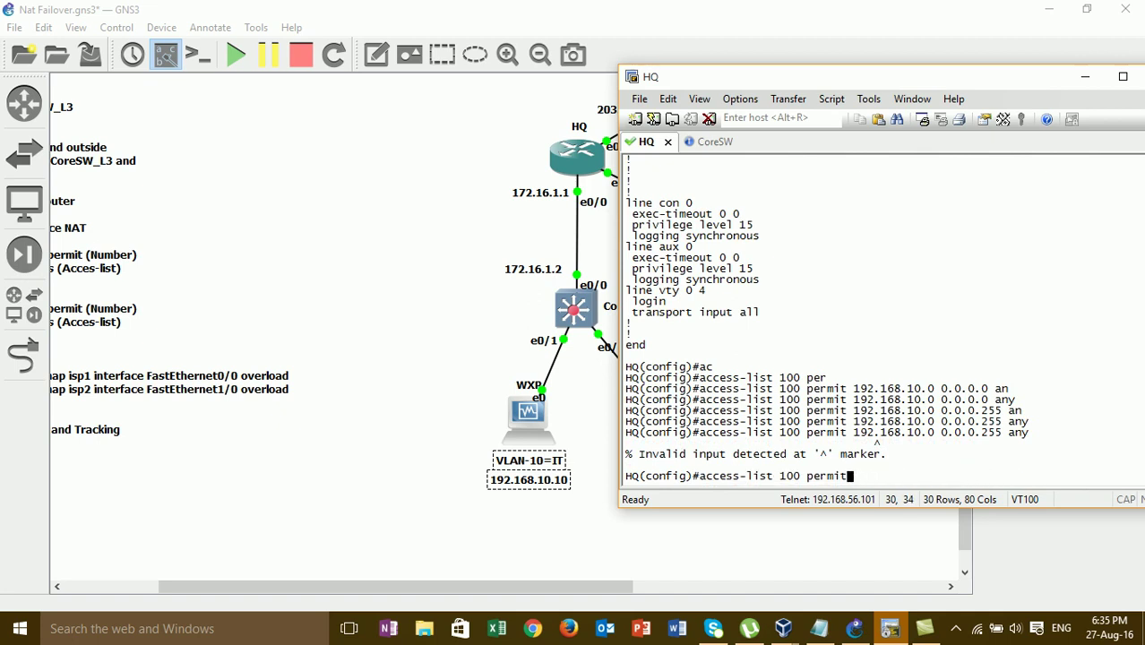
pyautogui.write('ip 192.168.1')
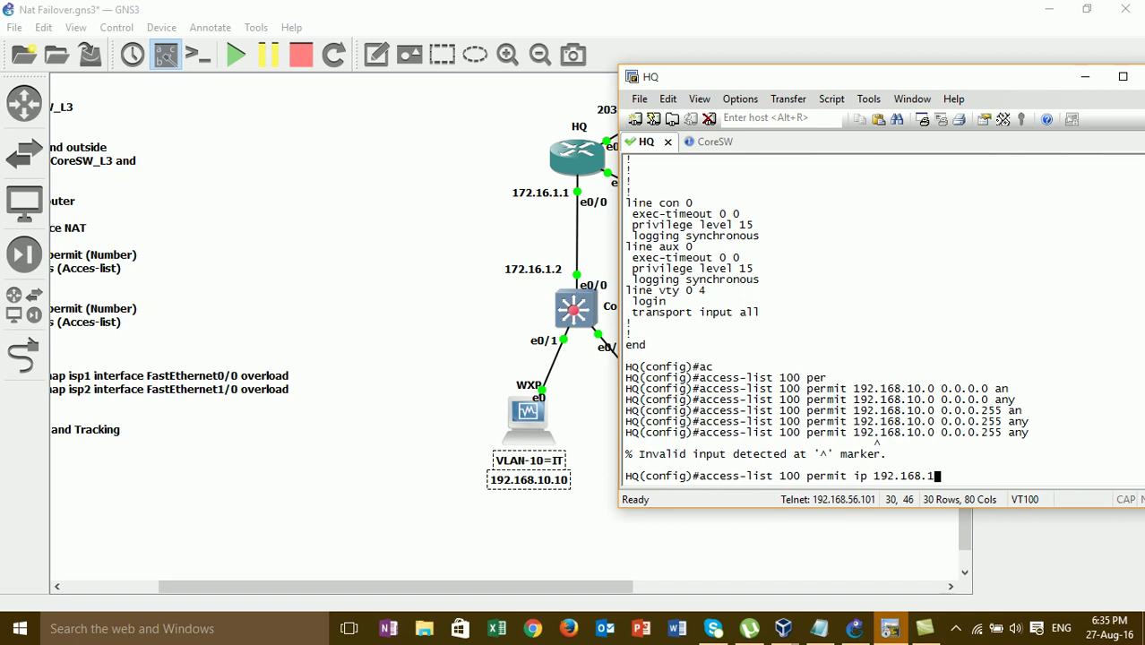
pyautogui.write('0.0.0.255 an')
pyautogui.press('Tab')
pyautogui.press('Return')
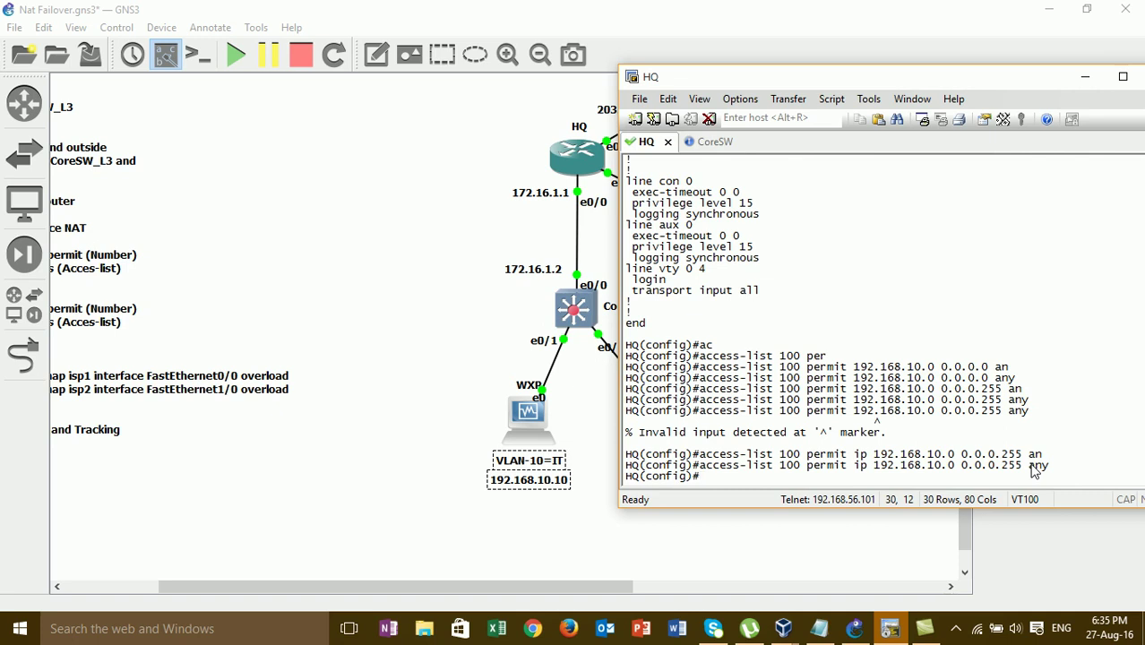
# - Add 'access-list 100 permit ip 192.168.20.0 0.0.0.255 any' on HQ, then type 'end'
pyautogui.write('ac')
pyautogui.press('Tab')
pyautogui.write('100 per')
pyautogui.press('Tab')
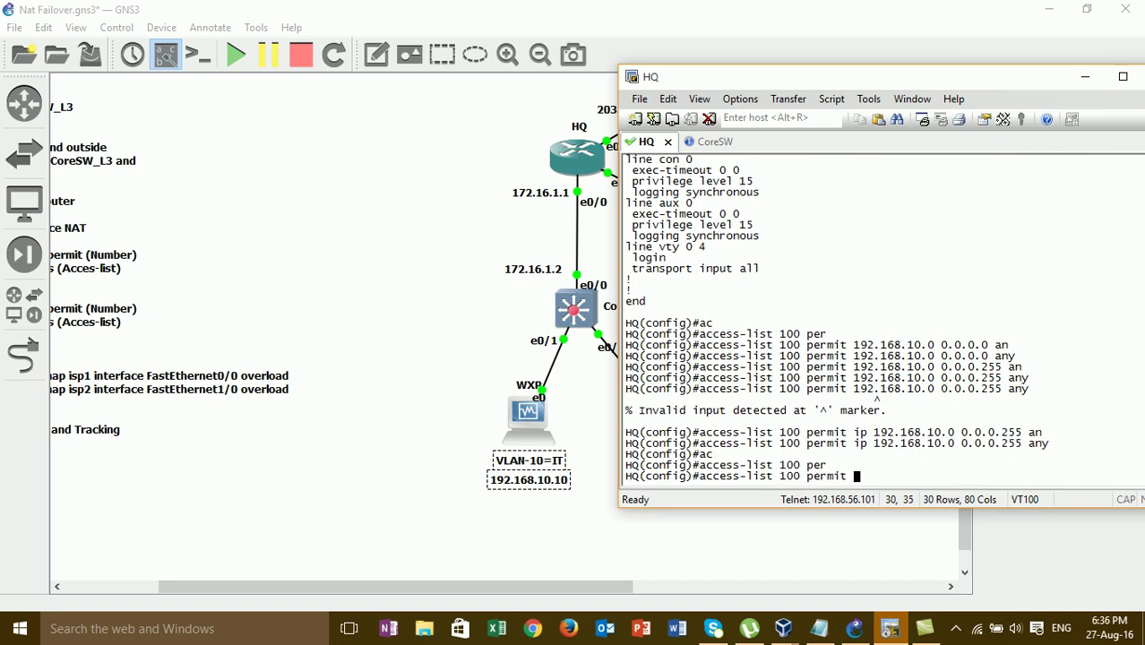
pyautogui.write('ip')
pyautogui.moveTo(797, 81); pyautogui.dragTo(961, 105)
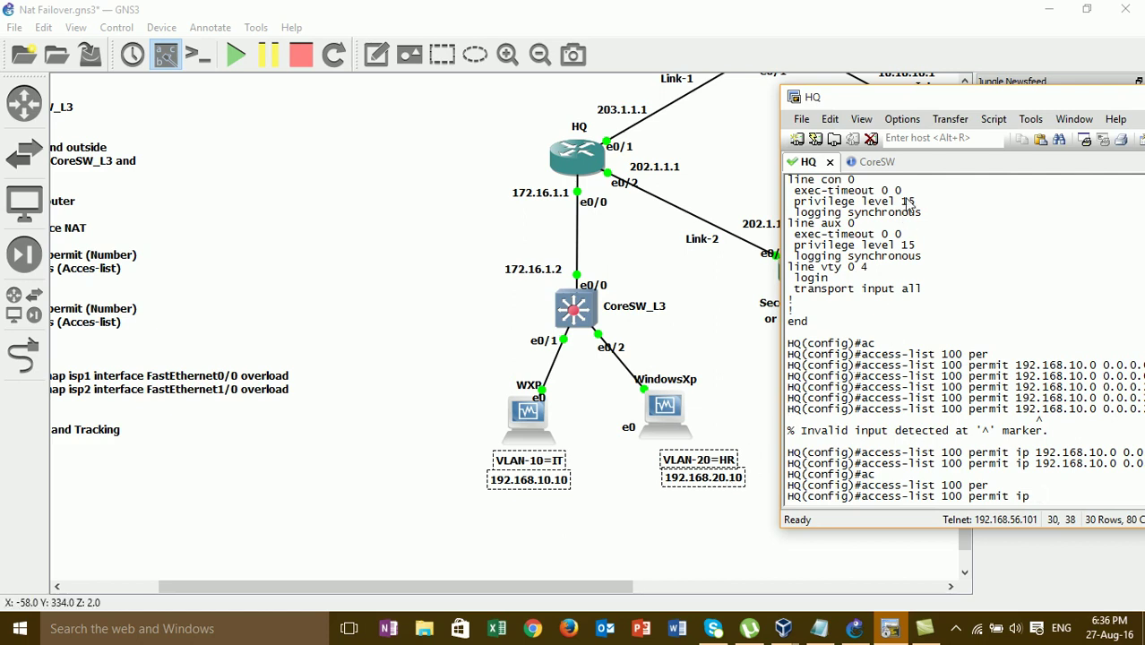
pyautogui.write('192.')
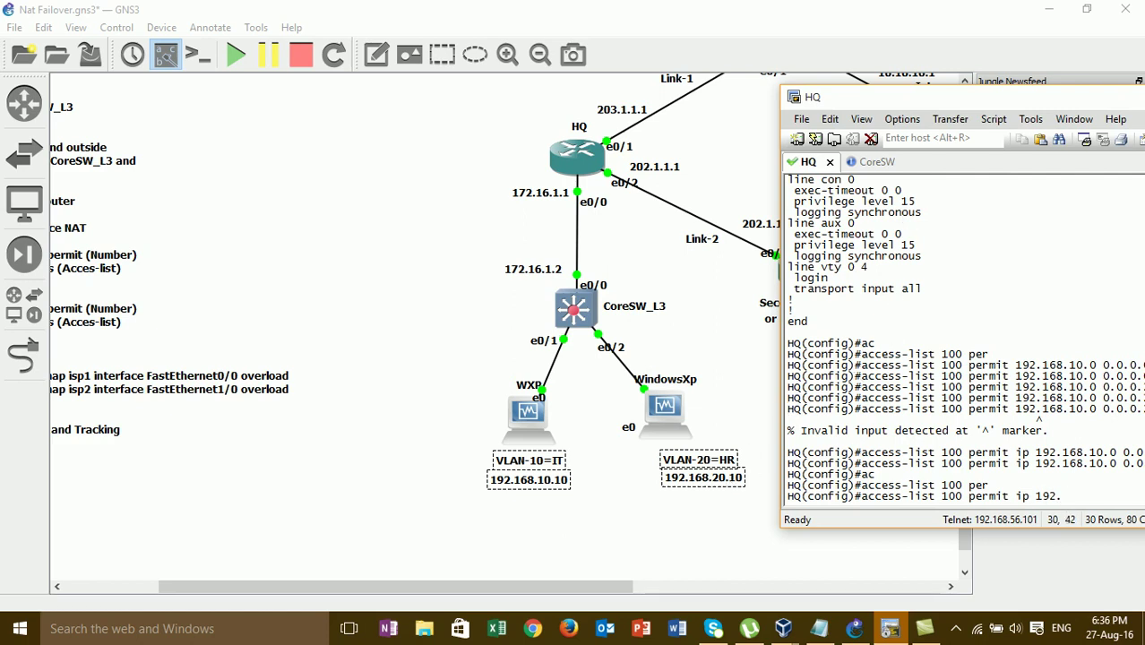
pyautogui.write('168.20.')
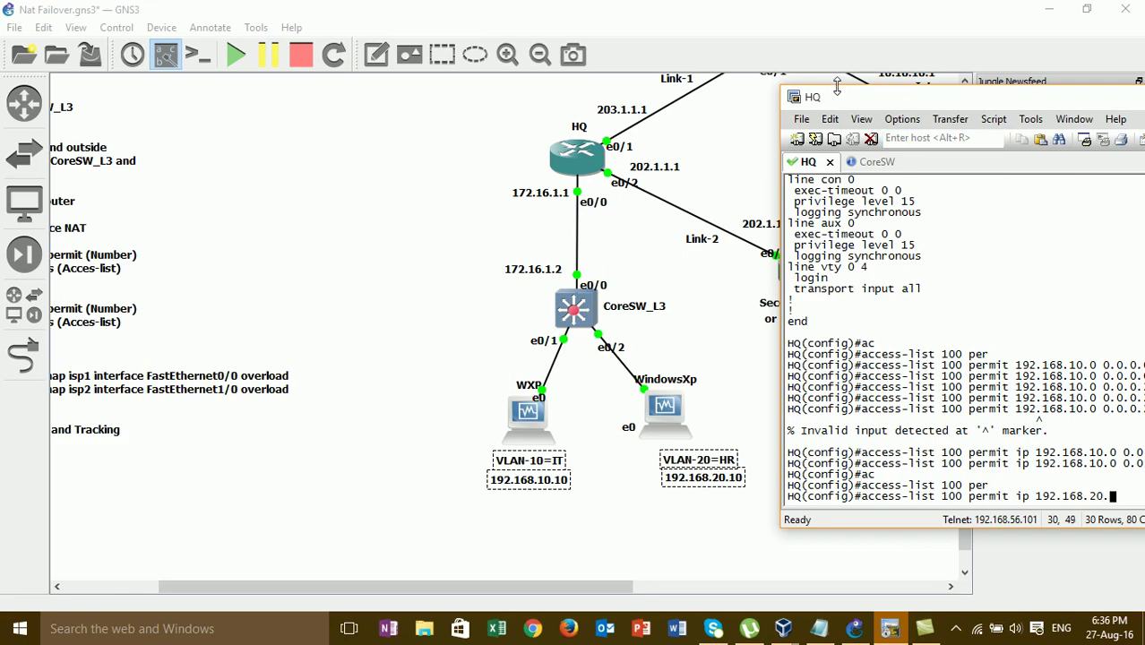
pyautogui.moveTo(836, 94); pyautogui.dragTo(702, 90)
pyautogui.write('0')
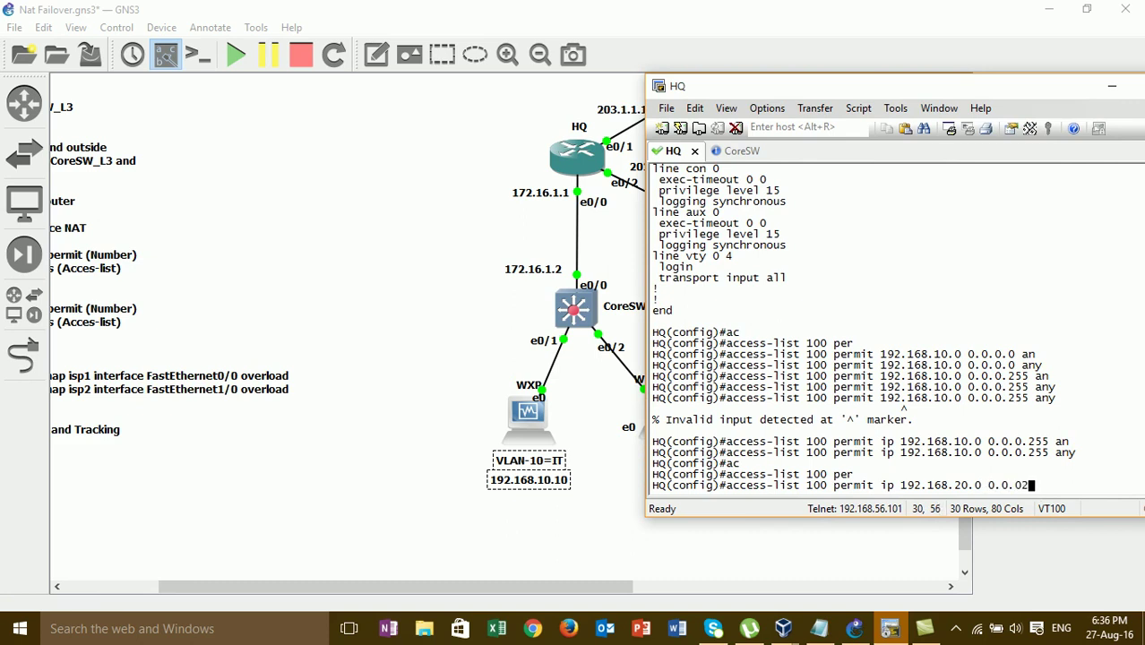
pyautogui.write(' 0.0.0.255 an')
pyautogui.press('Tab')
pyautogui.press('Return')
pyautogui.press('Return')
pyautogui.write('end')
pyautogui.press('Return')
pyautogui.press('Return')
# - Run 'show access-lists' on HQ
pyautogui.write('s')
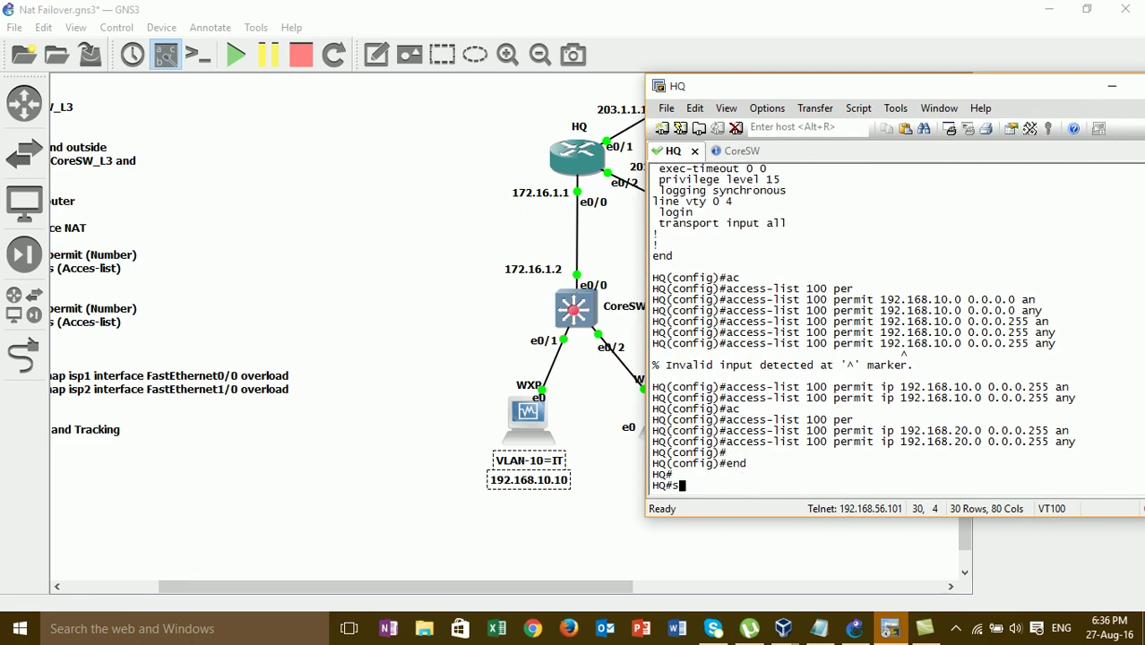
pyautogui.write('h')
pyautogui.press('Tab')
pyautogui.write('a')
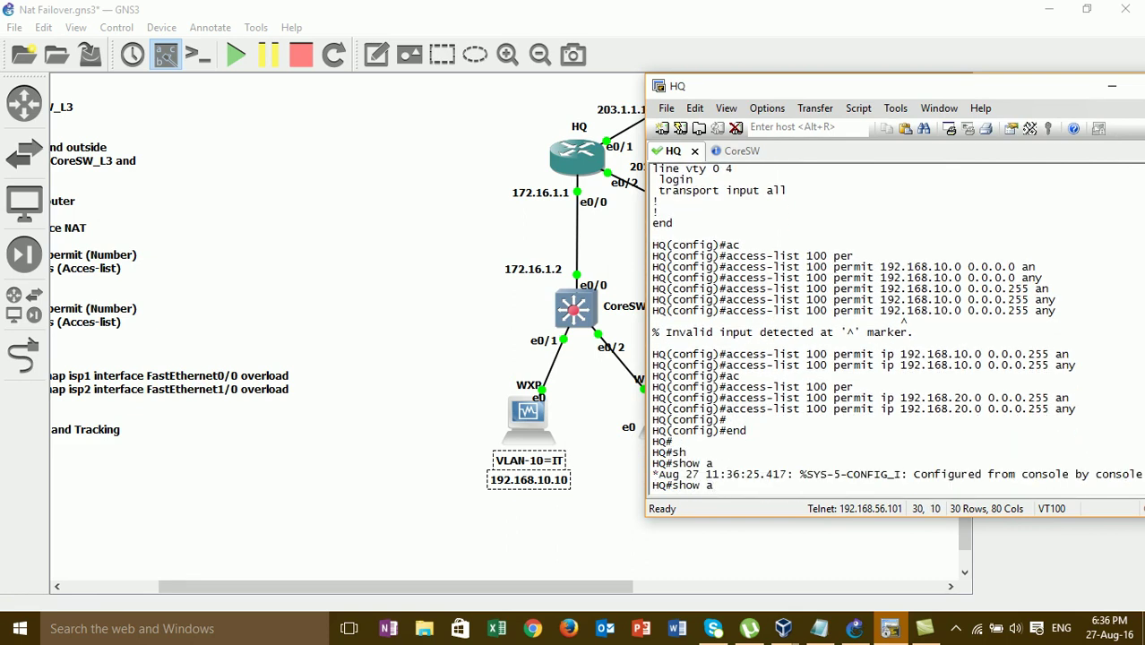
pyautogui.write('nc')
pyautogui.press('Tab')
pyautogui.write('c')
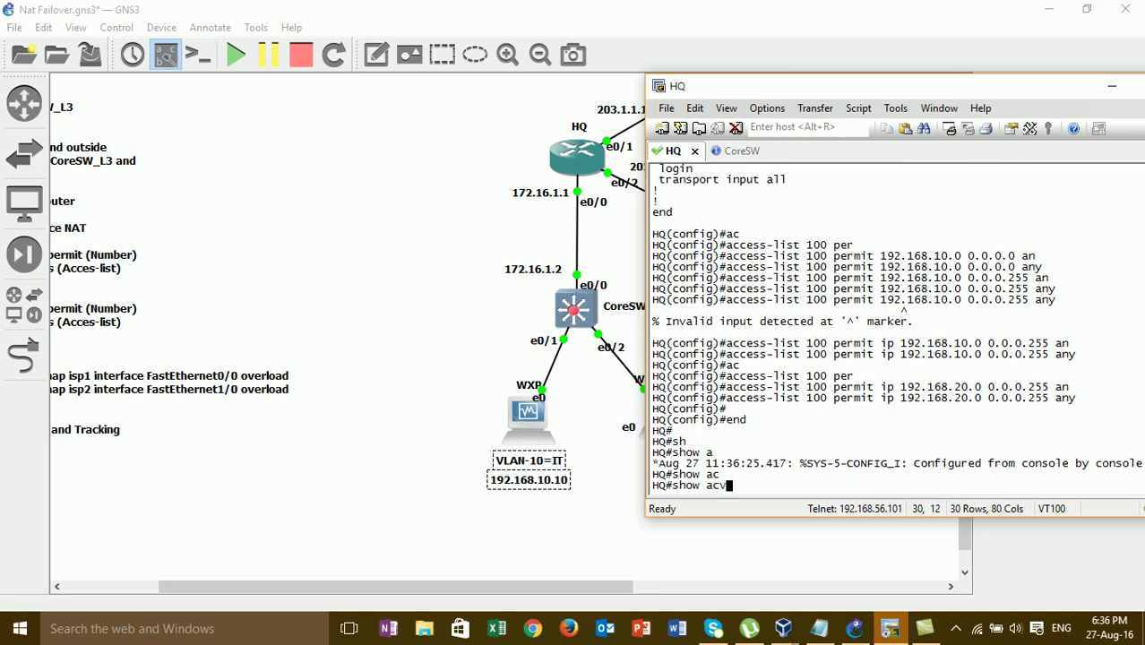
pyautogui.press('Tab')
pyautogui.write('ess-li')
pyautogui.press('Tab')
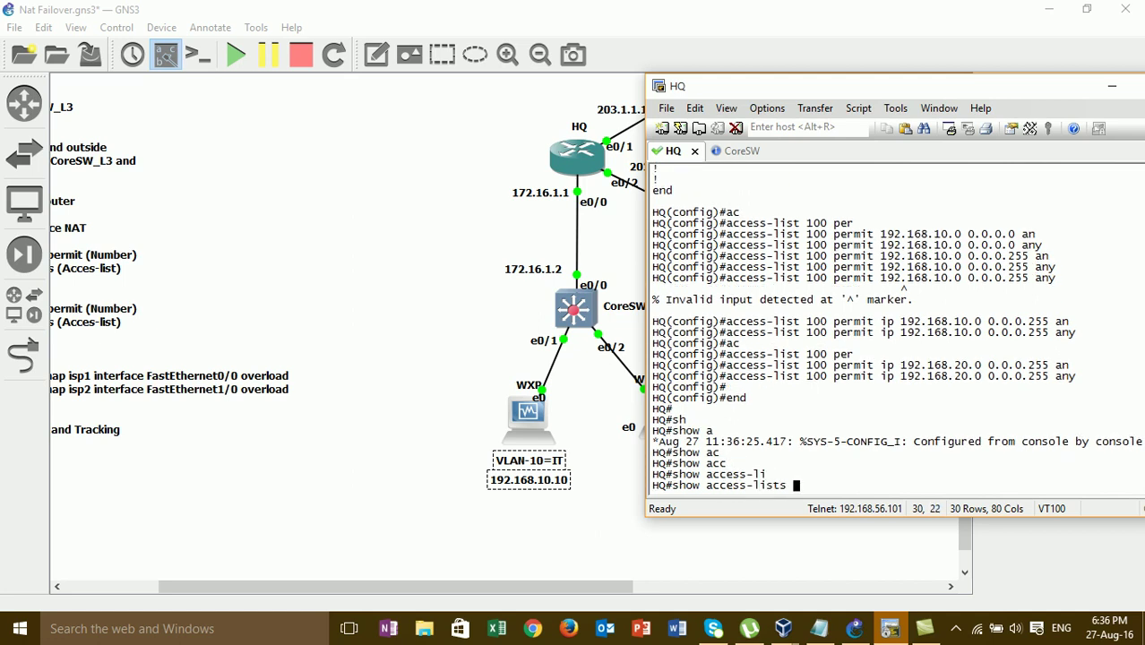
pyautogui.press('Return')
pyautogui.press('Return')
pyautogui.press('Return')
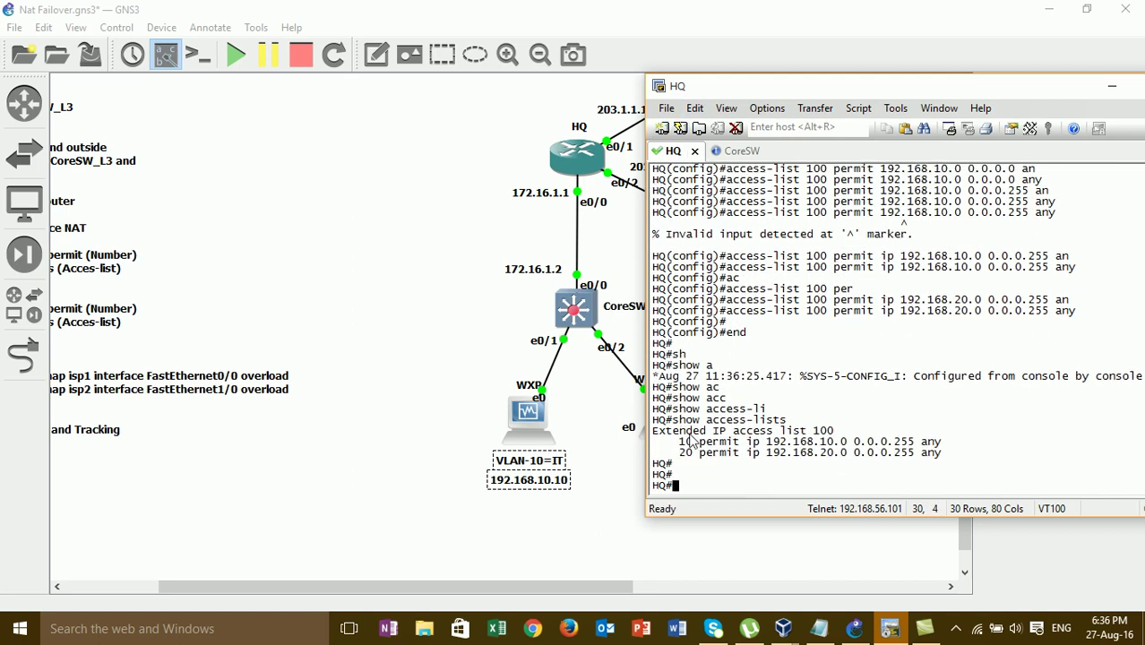
# - Check the two access-list 100 VLAN permit entries, then scroll the GNS3 canvas left to the step notes
pyautogui.moveTo(685, 445); pyautogui.dragTo(963, 470)
pyautogui.click(850, 356)
pyautogui.press('Return')
pyautogui.press('Return')
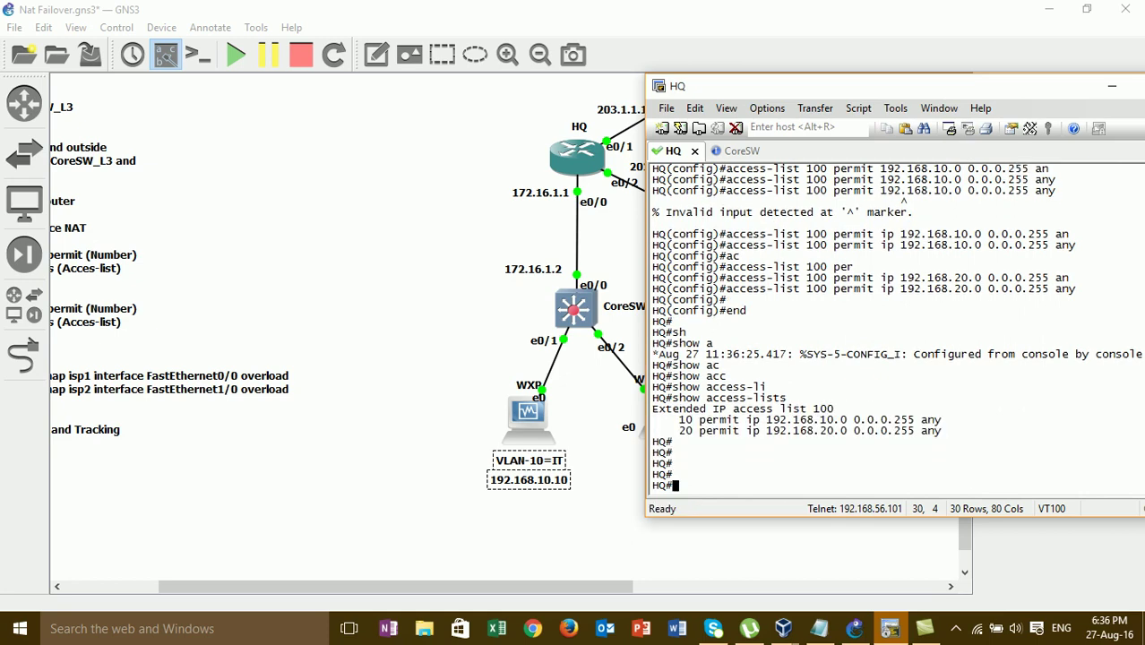
pyautogui.click(548, 586)
pyautogui.moveTo(549, 586); pyautogui.dragTo(426, 574)
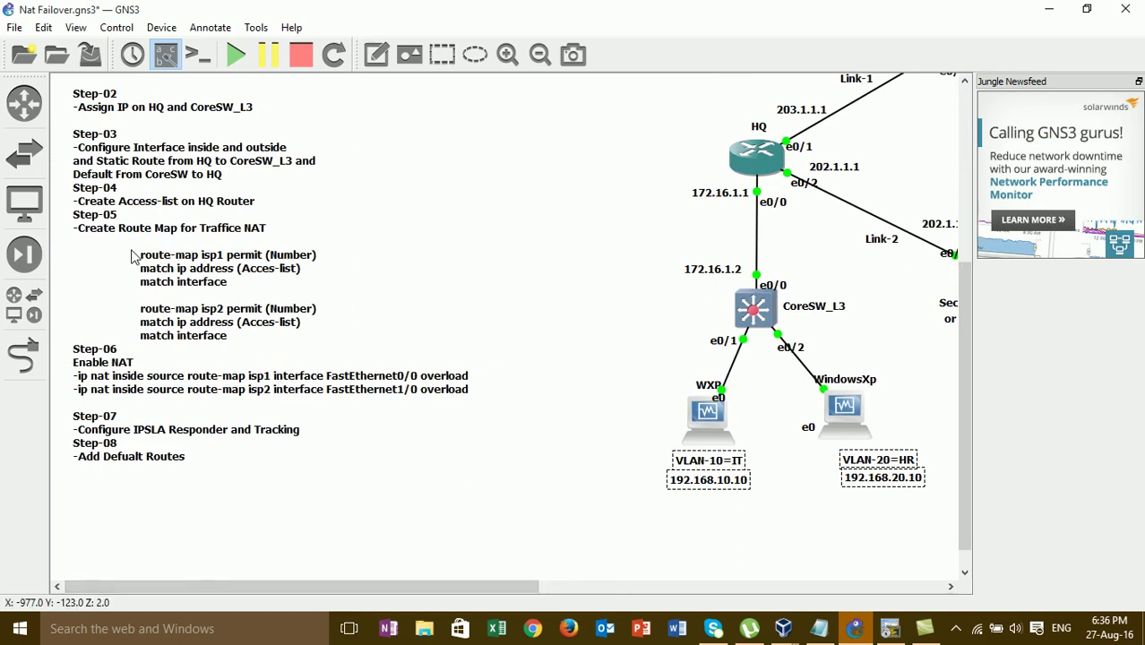